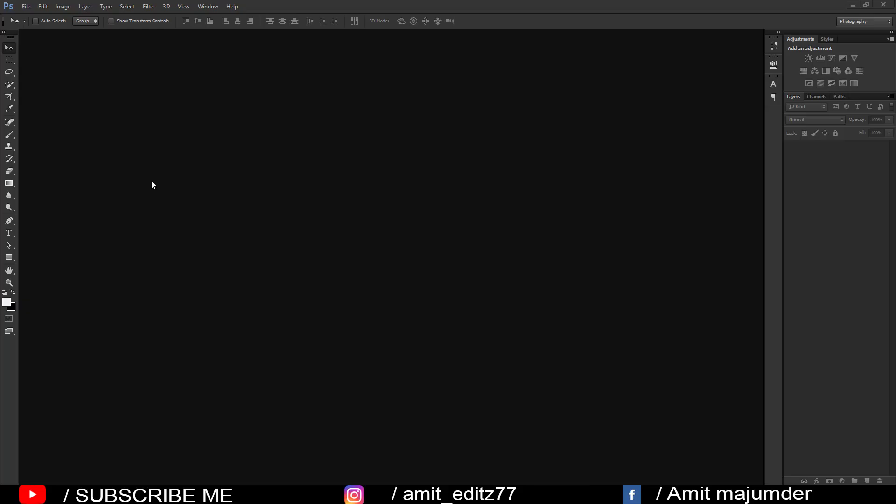
Open gdf copyaaa, dock its window, and duplicate the Background layer as Background copy.
click(23, 6)
click(28, 24)
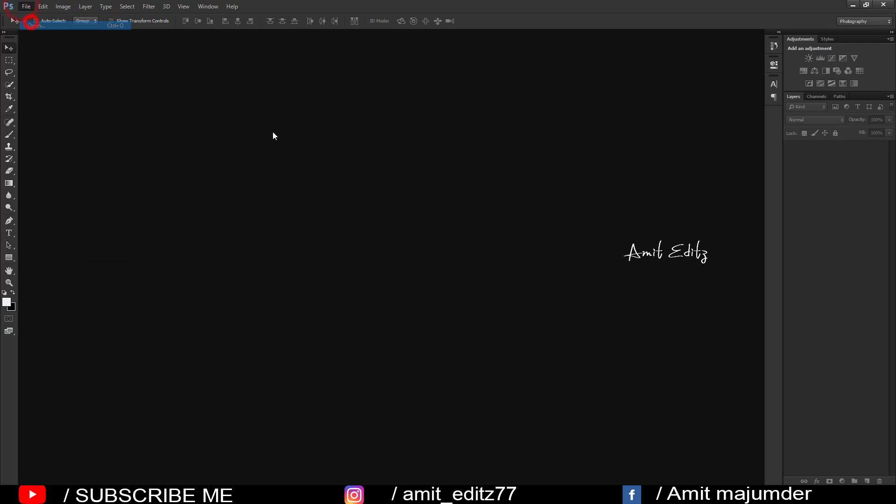
click(308, 91)
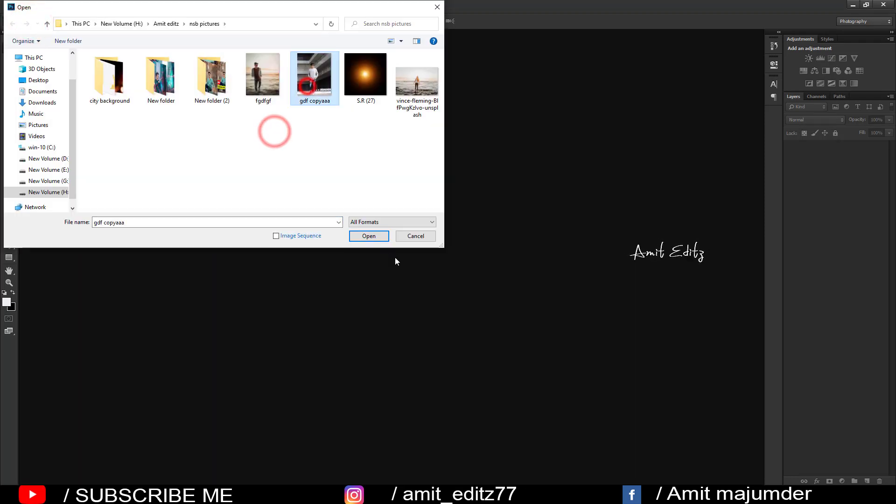
click(373, 239)
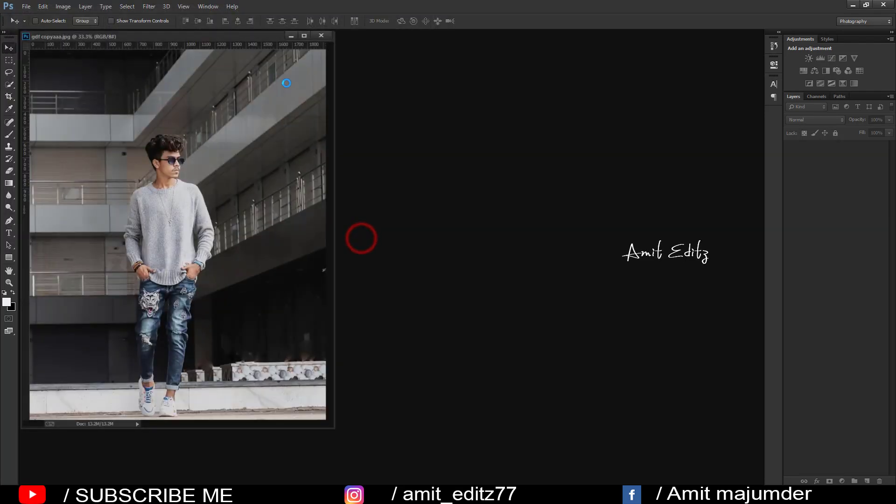
drag(275, 38, 252, 33)
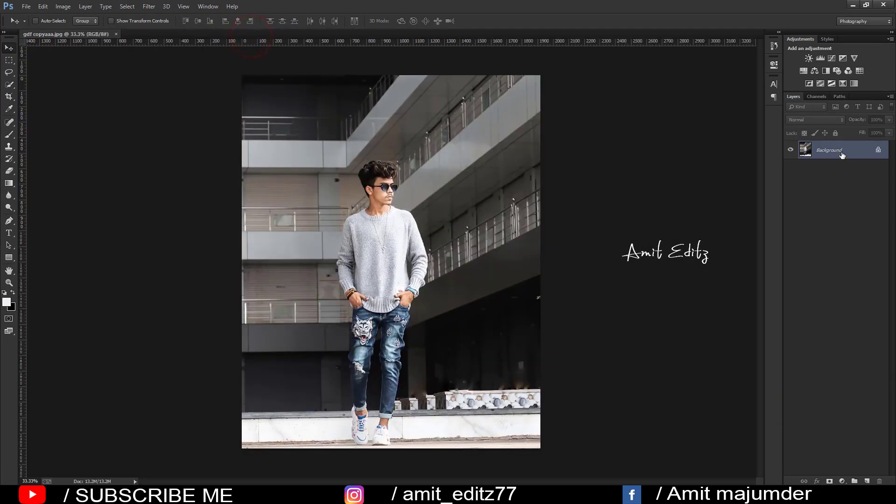
drag(843, 150, 869, 479)
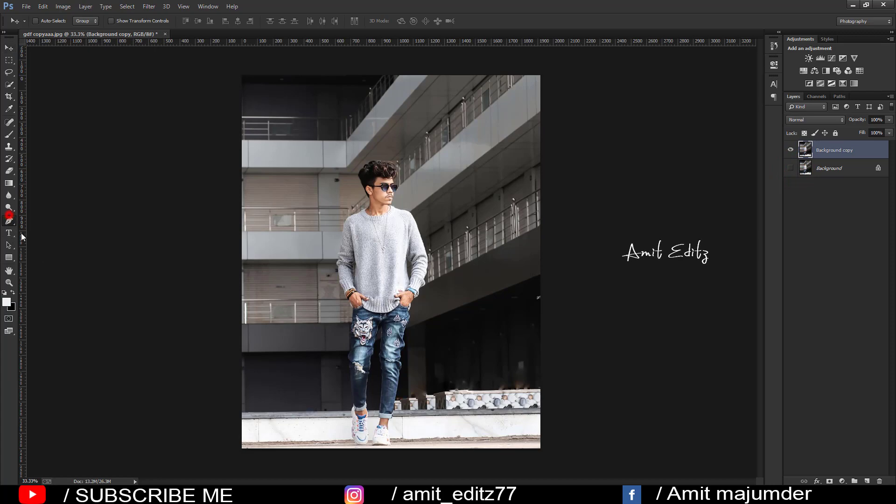
Zoom in on the shoes and start the Pen path with a curved anchor at the sole.
scroll(371, 387, up, 3)
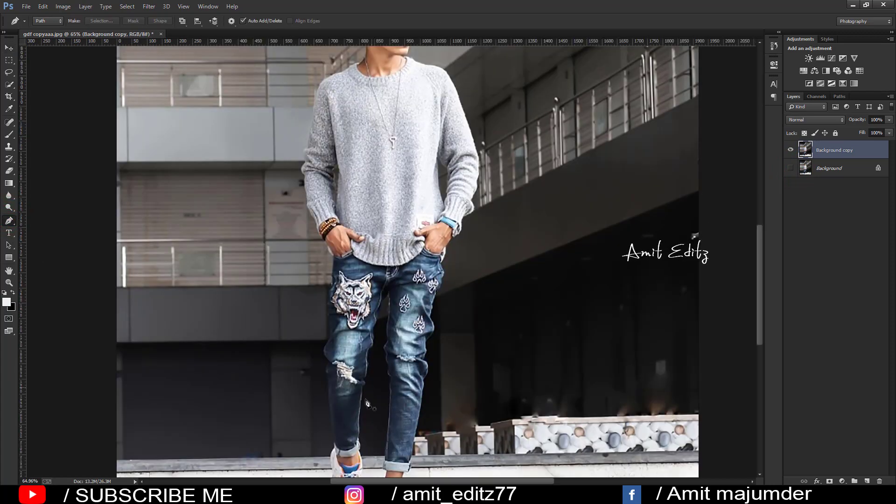
scroll(366, 405, down, 5)
scroll(346, 341, up, 2)
scroll(333, 323, up, 2)
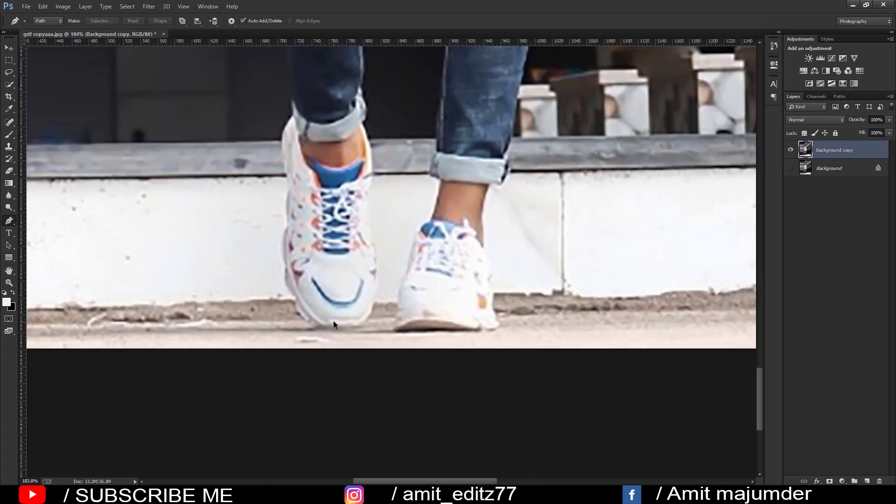
click(323, 327)
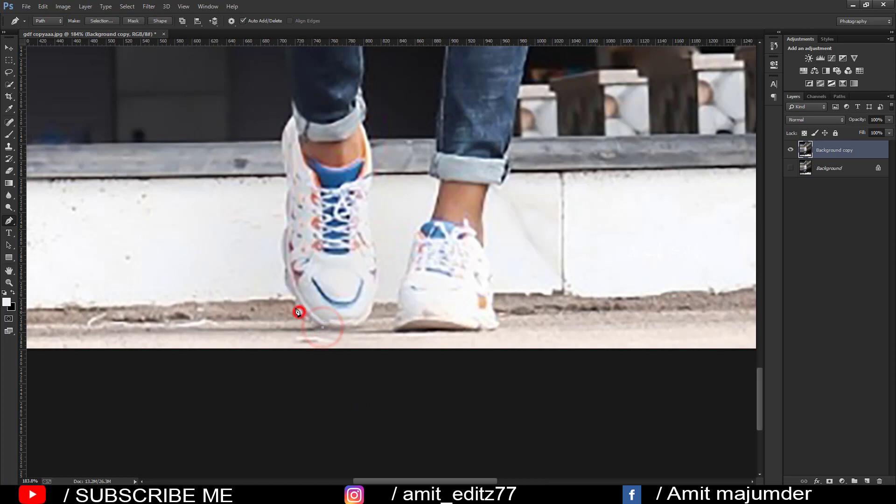
drag(298, 312, 295, 304)
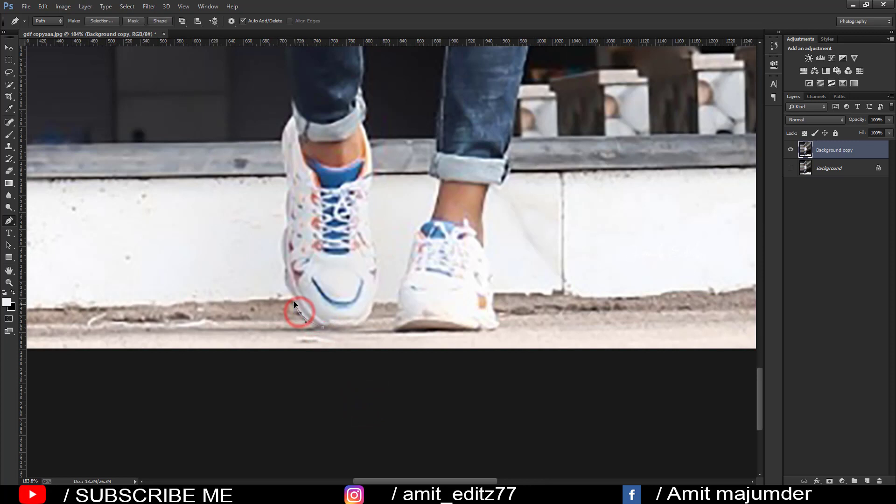
Add anchors up the shoe's left edge to the jeans cuff.
click(285, 272)
click(284, 238)
click(289, 222)
click(287, 197)
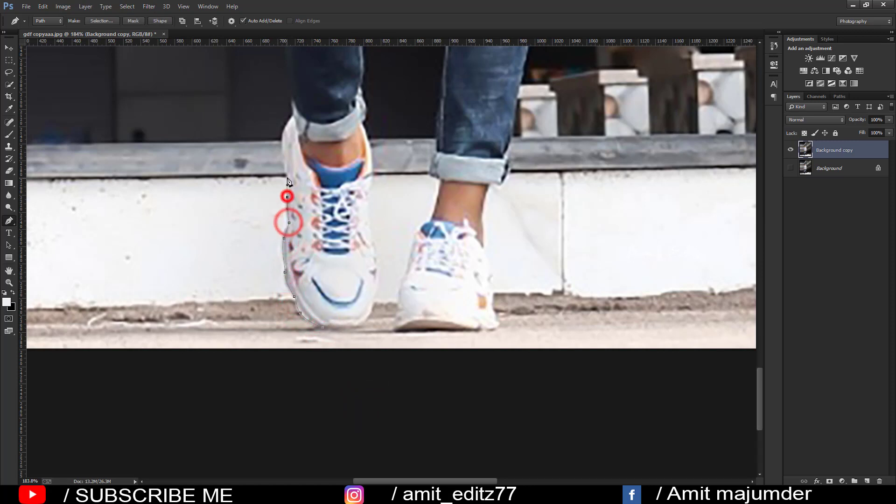
click(287, 176)
click(283, 156)
click(285, 128)
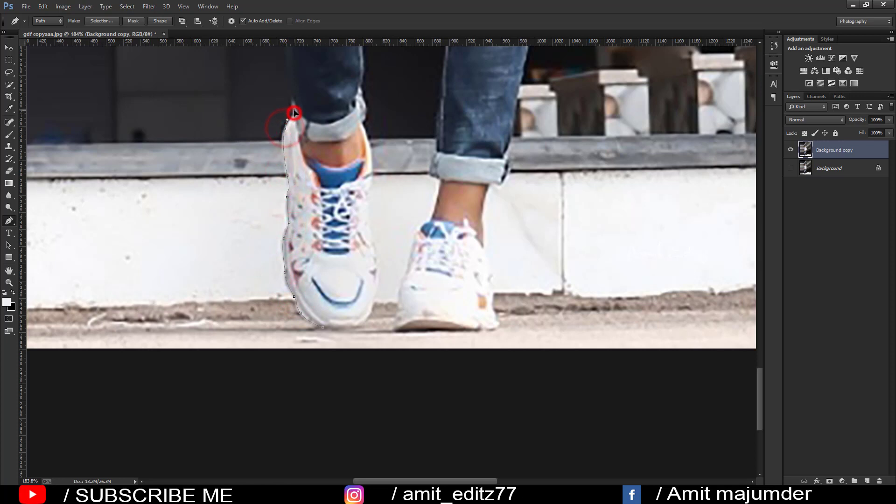
Trace the path up the jeans' left edge, curving along the knee.
scroll(295, 113, up, 3)
scroll(298, 114, up, 3)
scroll(294, 234, up, 2)
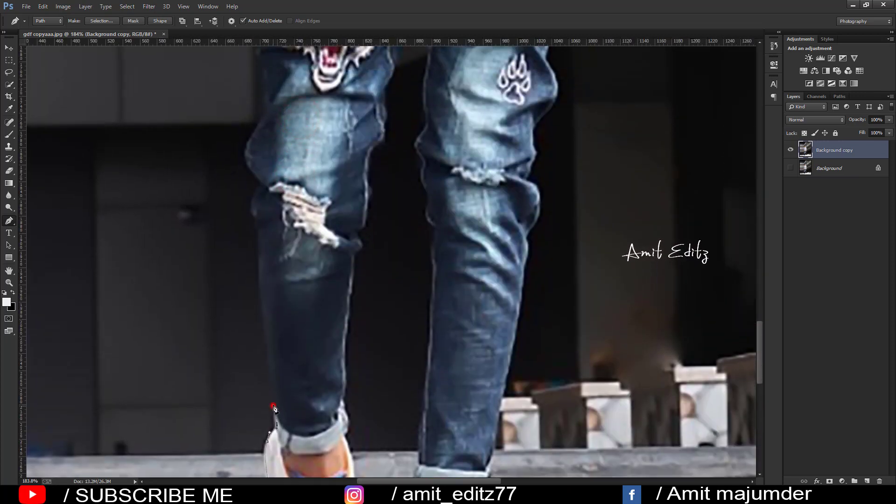
click(259, 225)
click(253, 201)
click(257, 180)
drag(250, 144, 256, 131)
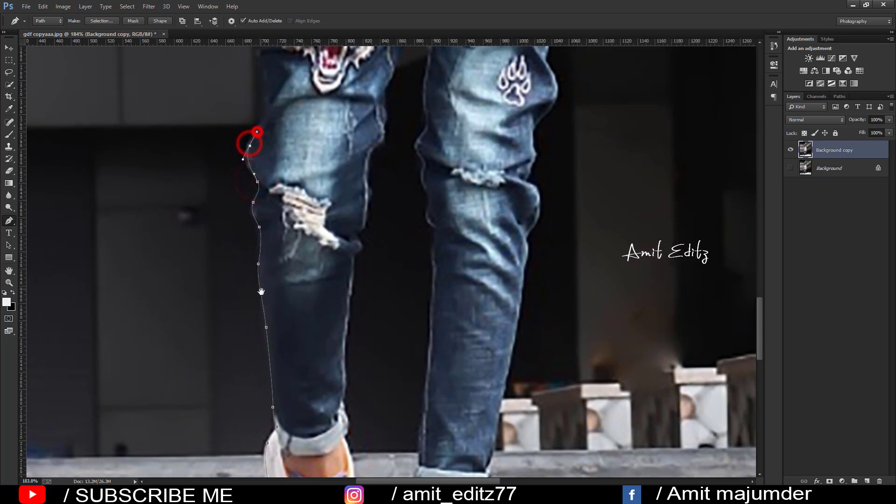
Continue past the wolf patch along the hip edge, then pan up to the head.
drag(261, 291, 267, 461)
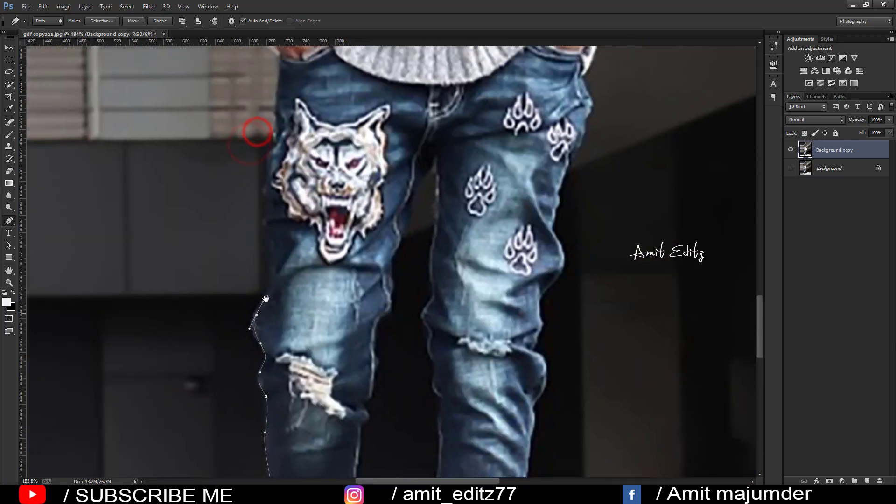
click(263, 204)
mouse_move(260, 186)
mouse_down()
mouse_move(264, 174)
mouse_move(275, 295)
mouse_up()
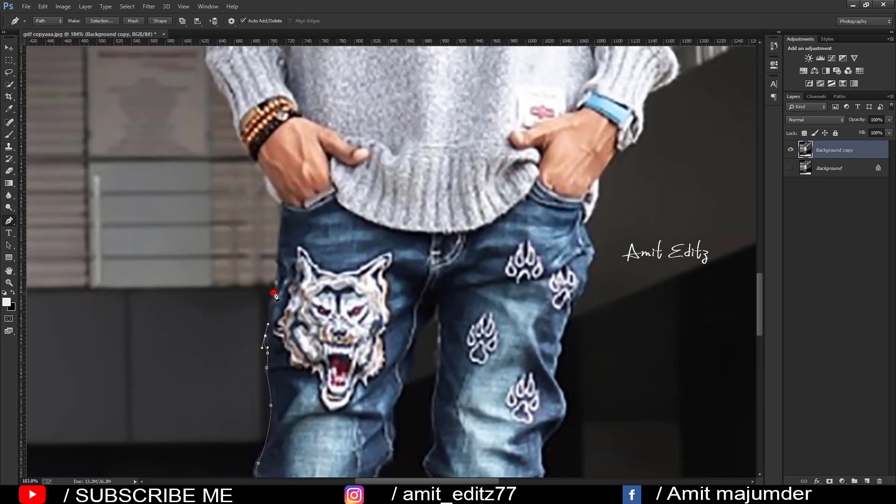
drag(283, 204, 295, 345)
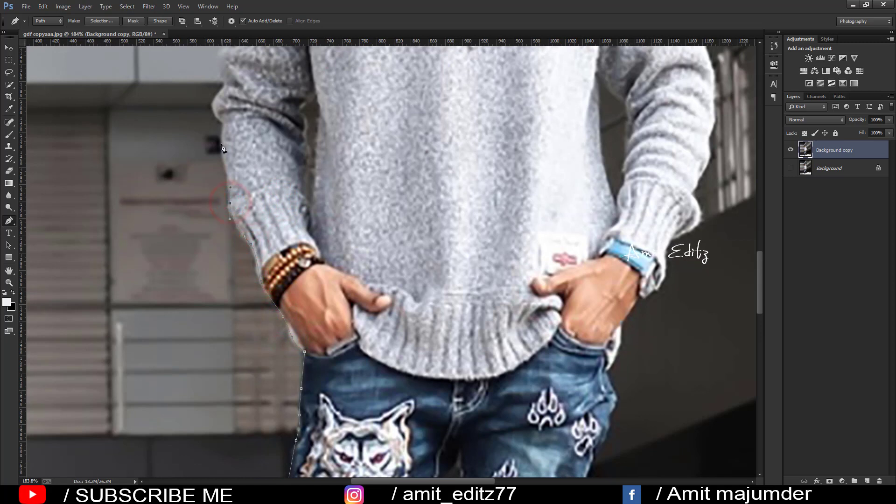
drag(222, 90, 234, 281)
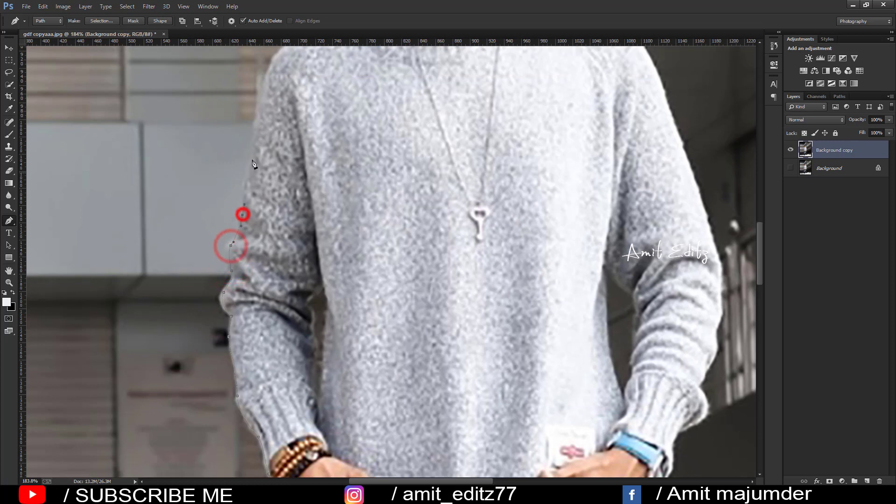
drag(257, 130, 255, 314)
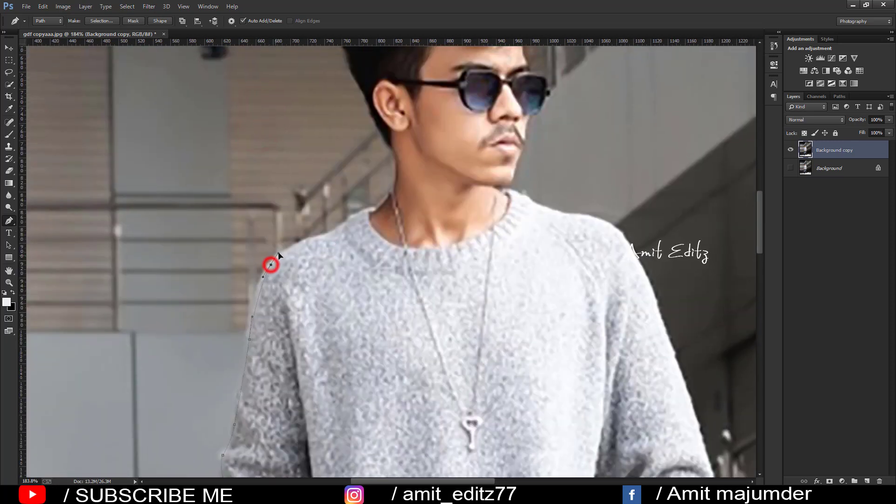
Extend the path over the shoulder toward the neck and up to the hair's edge.
click(313, 238)
click(344, 223)
drag(370, 209, 387, 203)
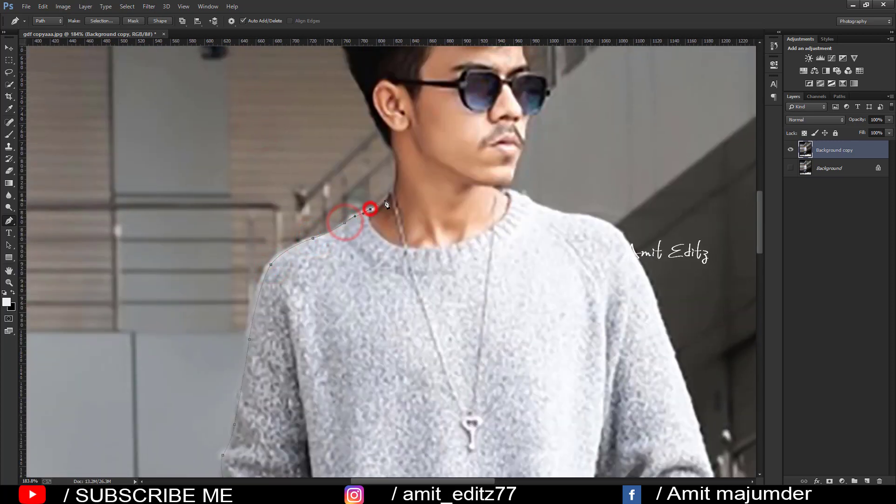
click(374, 121)
click(394, 288)
click(385, 263)
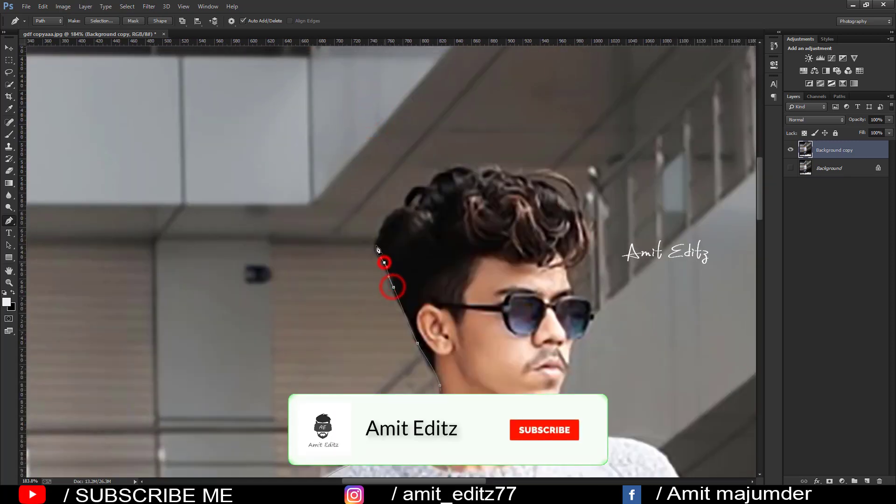
Trace the path around the back and across the top of the curls.
click(380, 235)
click(399, 208)
drag(412, 191, 430, 186)
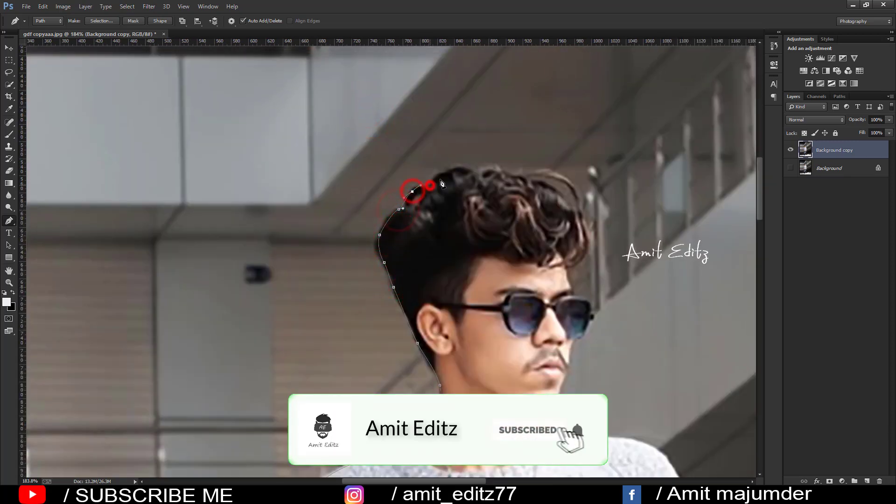
click(431, 186)
click(446, 173)
click(474, 167)
drag(521, 176, 537, 174)
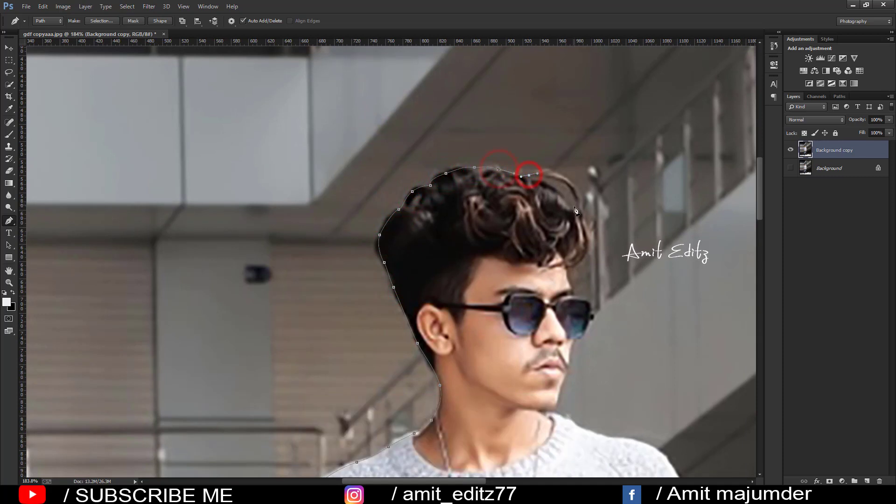
drag(576, 211, 468, 201)
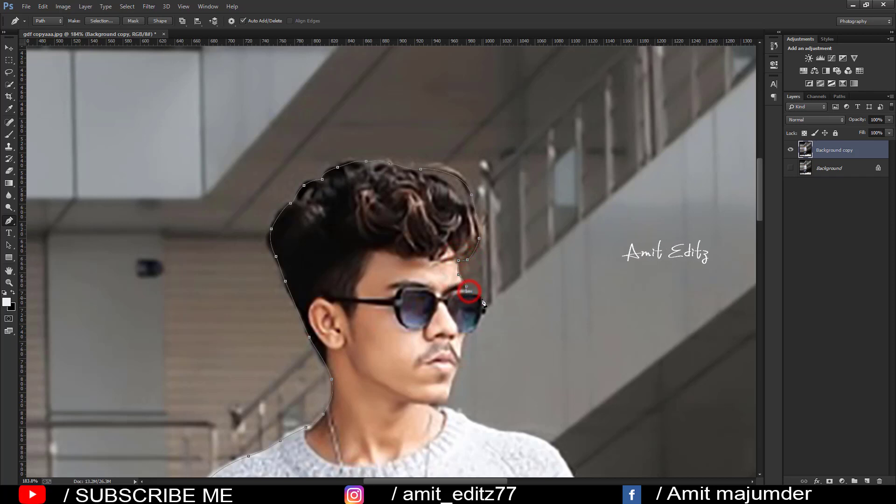
Add anchors from the sunglasses' edge down the cheek and chin.
scroll(483, 302, up, 3)
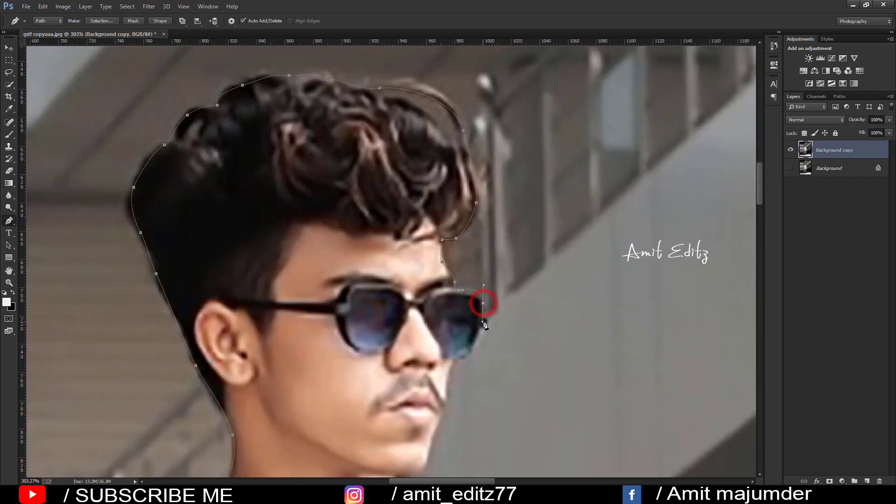
click(468, 357)
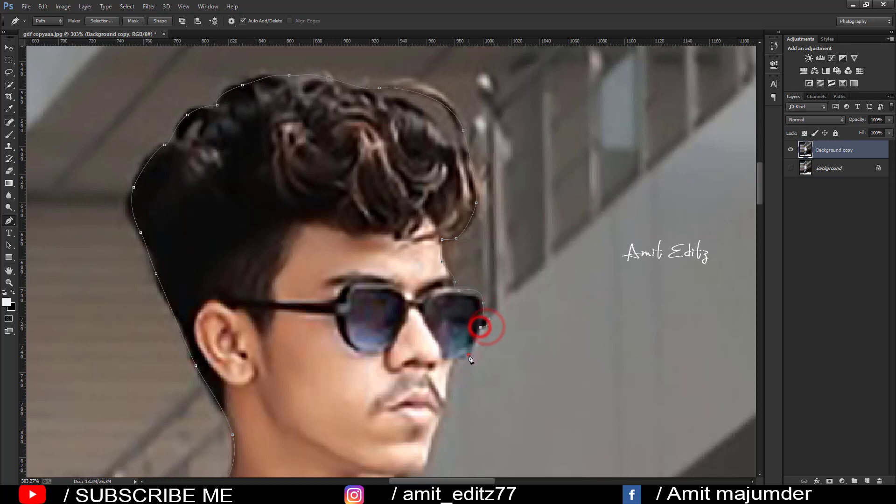
click(449, 374)
click(446, 401)
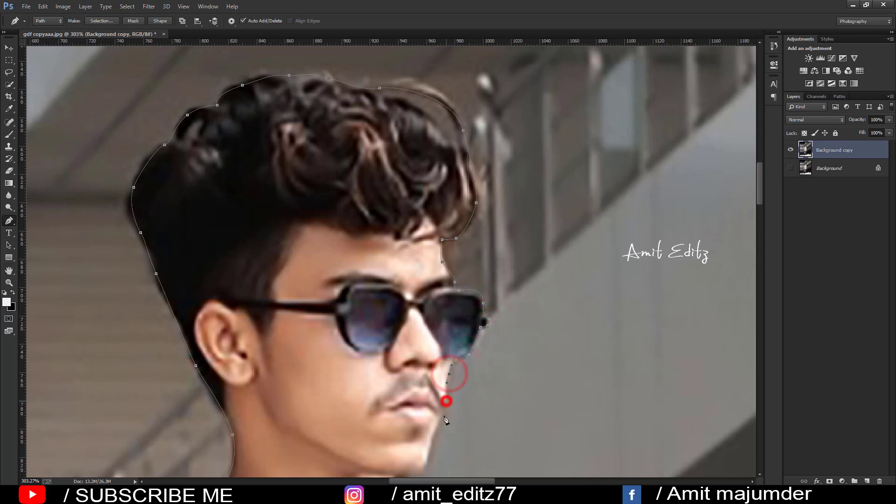
click(441, 420)
click(431, 445)
Continue the path below the chin along the neck onto the right shoulder.
scroll(431, 449, down, 5)
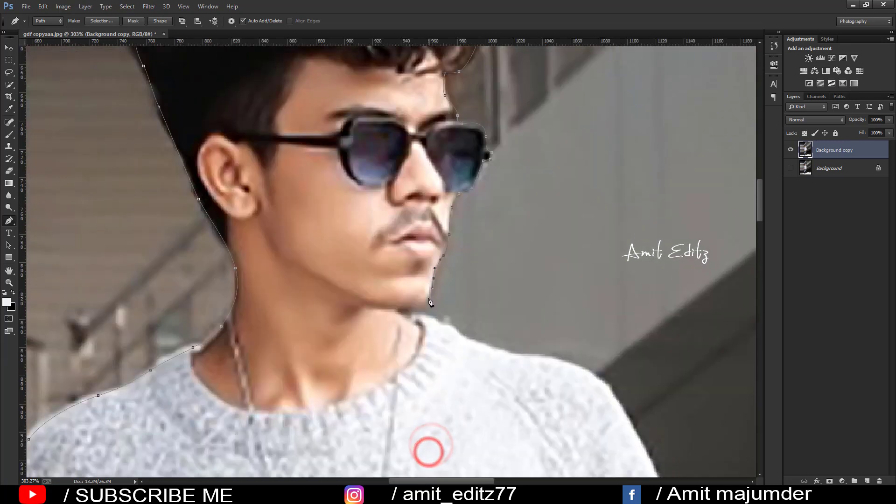
click(426, 306)
click(460, 330)
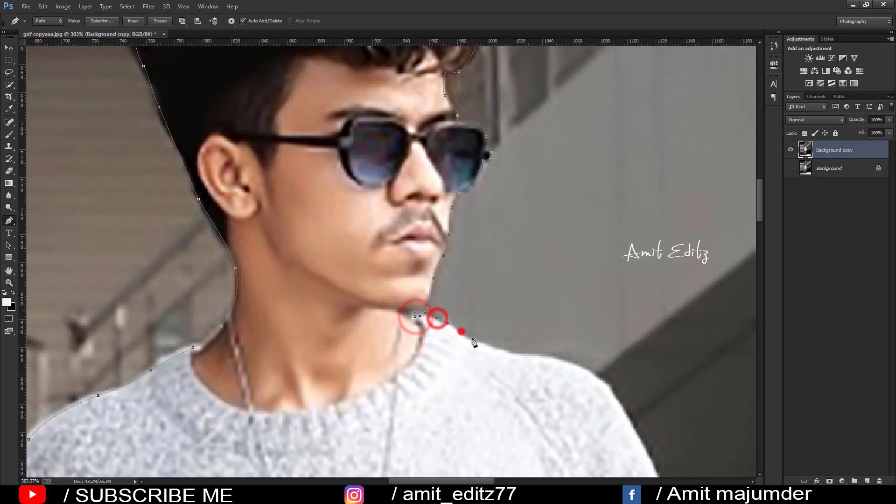
click(538, 356)
drag(571, 372, 377, 220)
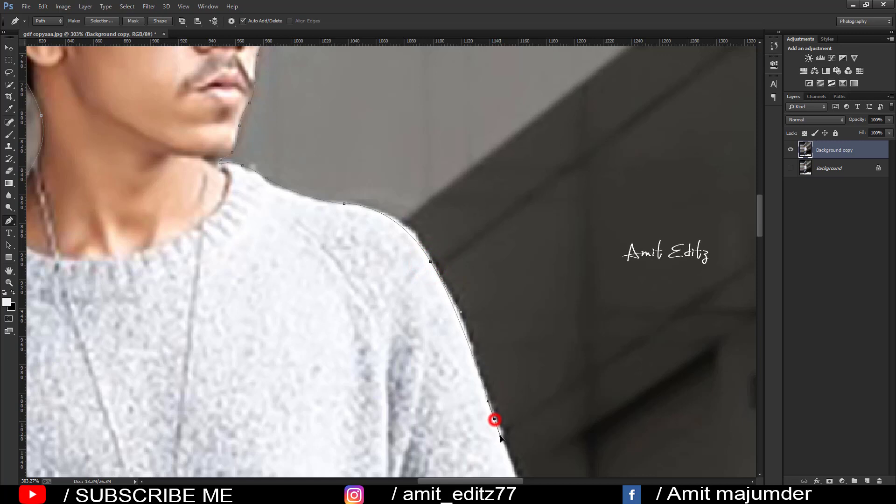
Trace the outline down the arm's outer edge and sweater cuff to the wrist.
drag(500, 437, 423, 271)
drag(445, 337, 397, 187)
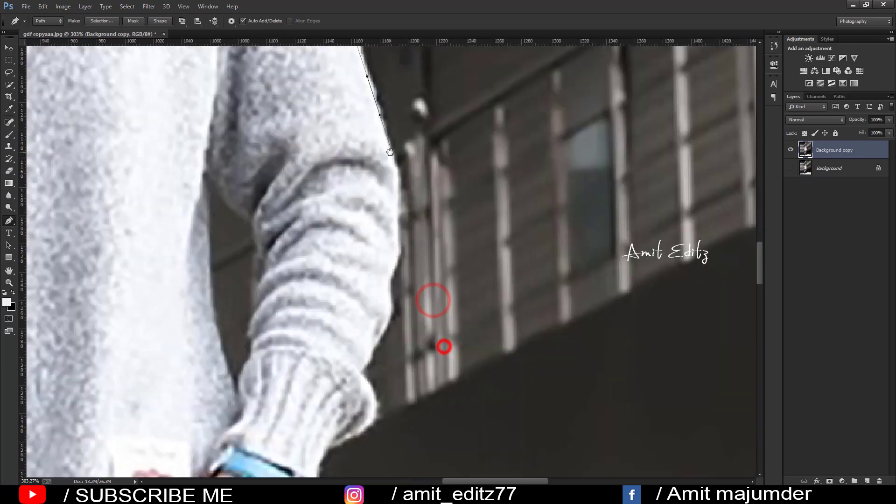
click(386, 280)
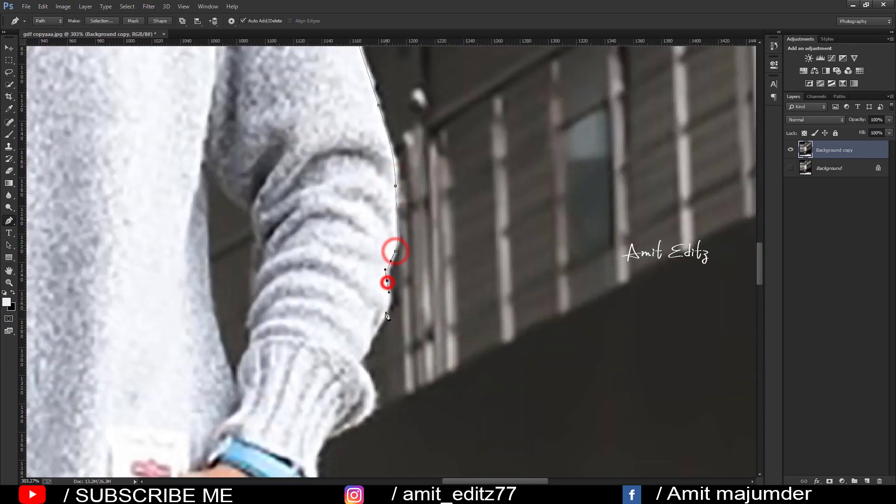
click(383, 314)
drag(368, 339, 395, 168)
click(383, 192)
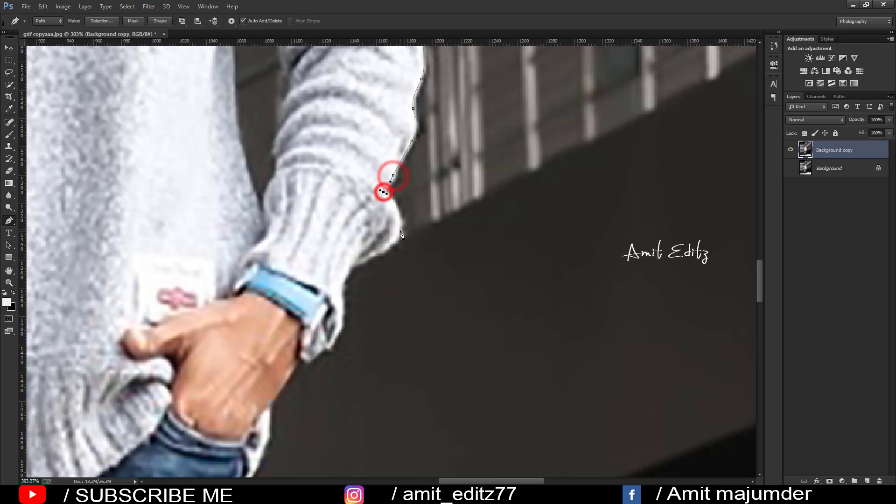
click(401, 232)
click(367, 258)
click(344, 281)
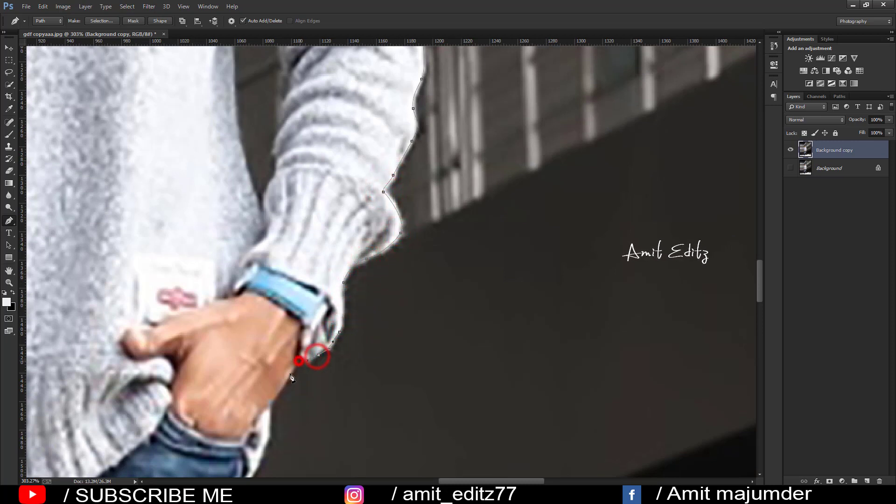
Continue the outline down the hand edge and along the jeans below it.
click(280, 384)
click(267, 443)
drag(268, 430, 294, 258)
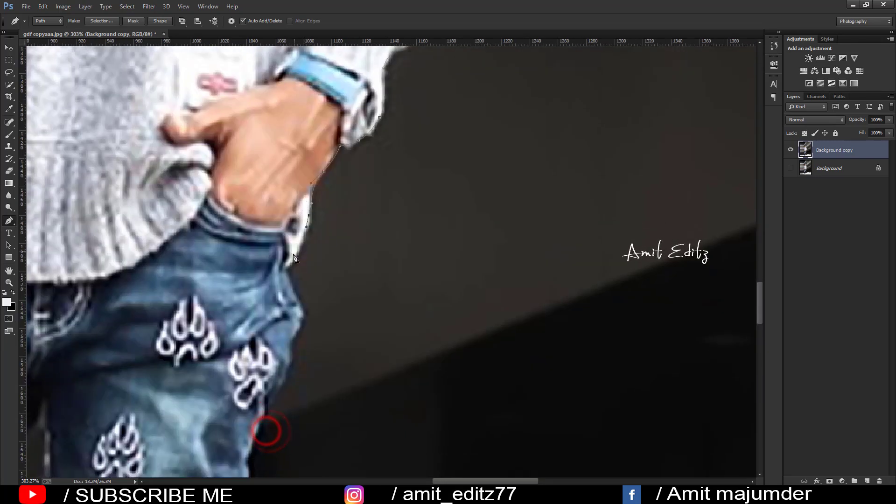
click(299, 329)
drag(301, 330, 337, 206)
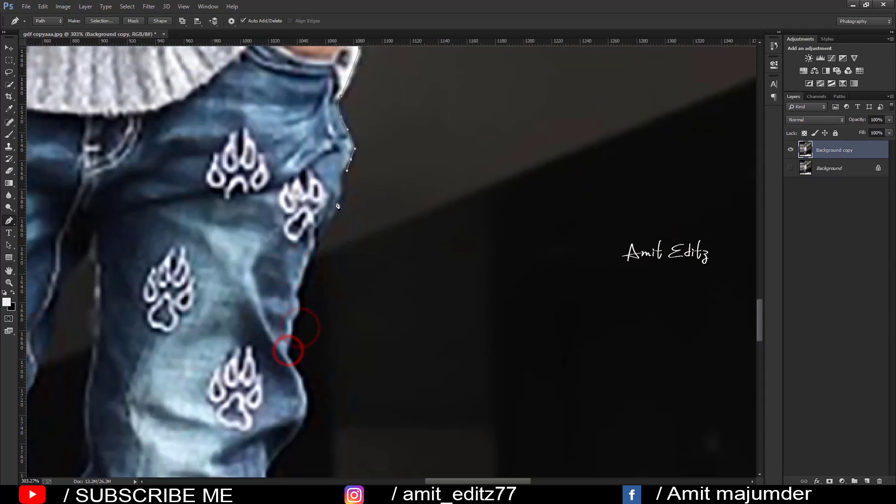
click(312, 249)
click(296, 288)
click(294, 315)
click(289, 353)
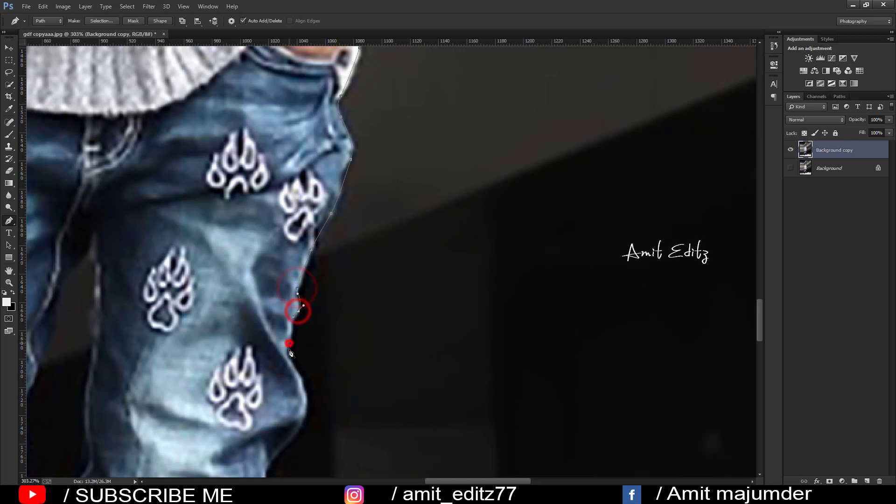
Trace the jeans edge past the knee down to the cuff bottom.
drag(289, 352, 275, 174)
drag(293, 263, 286, 275)
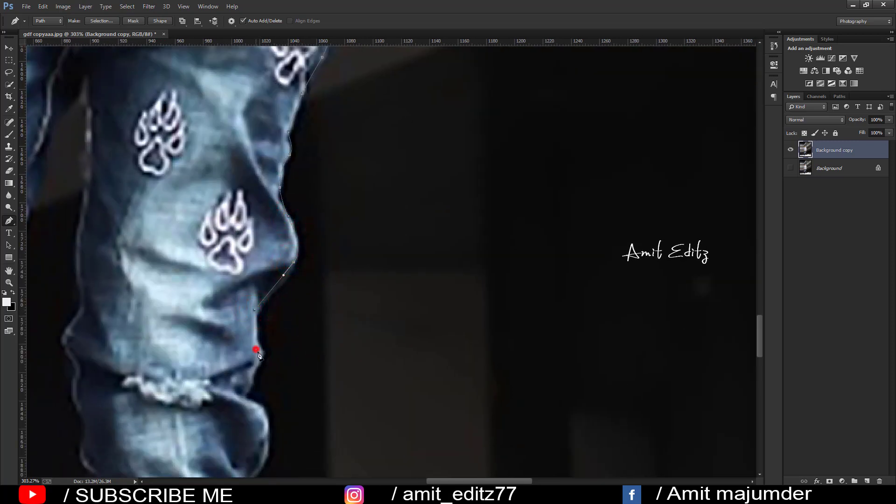
click(247, 396)
click(266, 408)
click(269, 431)
drag(266, 434, 278, 191)
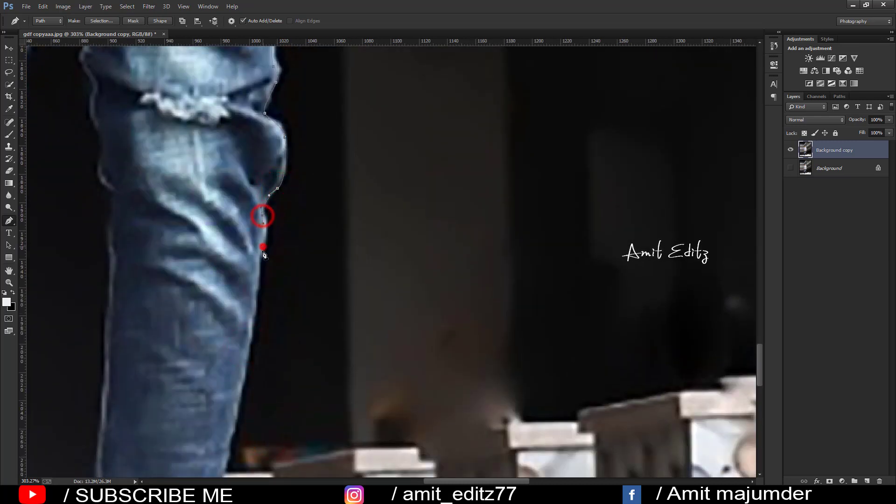
drag(237, 392, 298, 102)
click(296, 140)
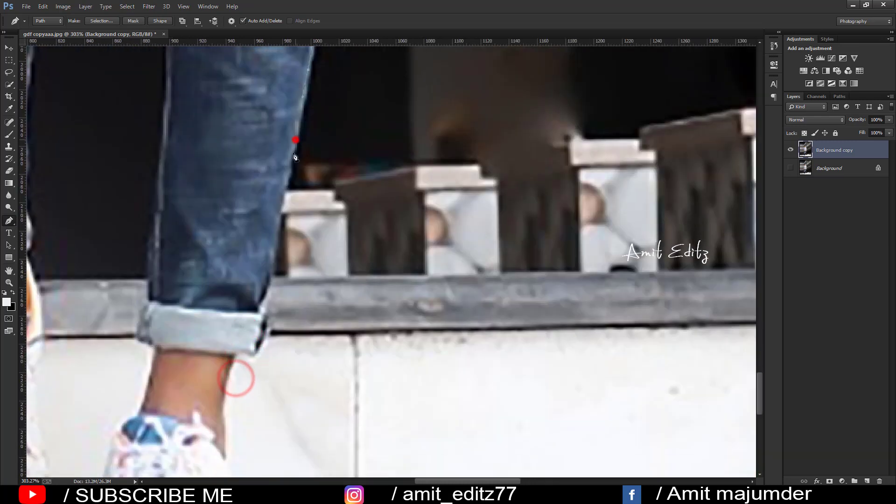
click(248, 350)
Outline the ankle, the shoe heel and along the sole.
drag(243, 351, 331, 216)
click(325, 216)
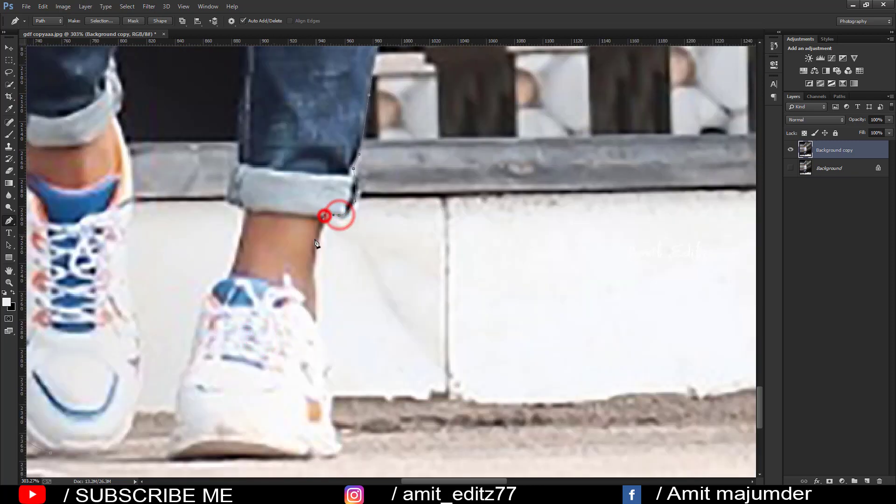
click(312, 252)
click(313, 289)
click(317, 320)
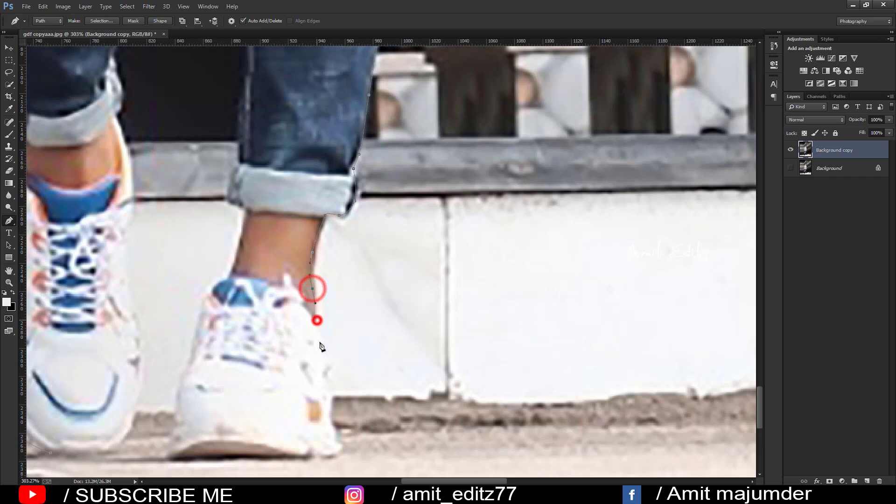
click(329, 363)
drag(325, 385, 331, 421)
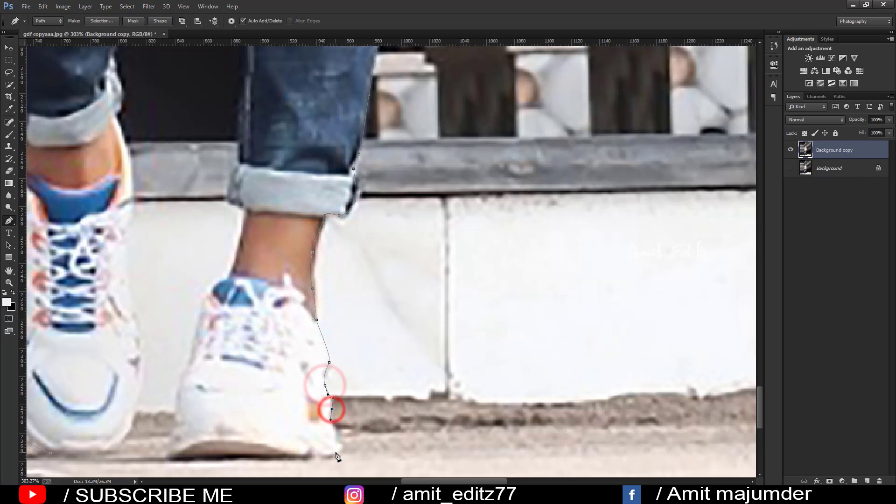
click(335, 453)
click(306, 457)
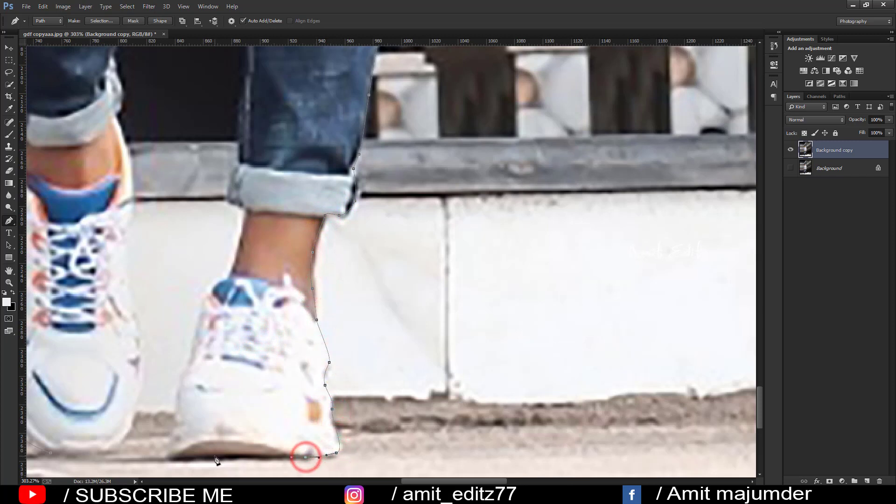
drag(213, 456, 168, 462)
click(167, 457)
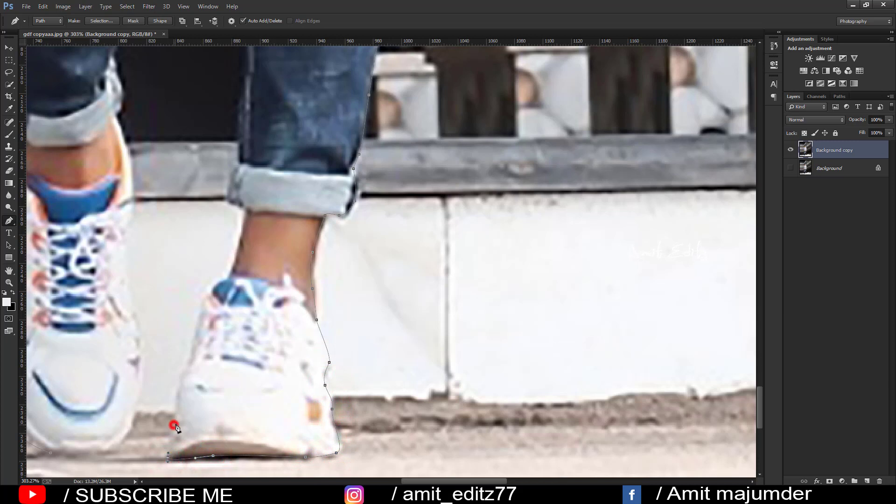
Trace the outline up the shoe's side and collar to the jeans cuff.
click(179, 395)
click(188, 365)
click(200, 316)
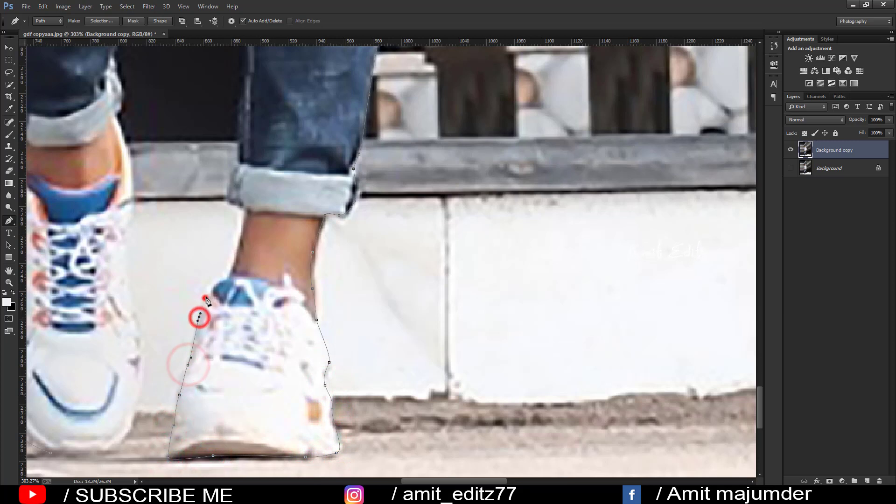
click(203, 298)
drag(218, 282, 231, 274)
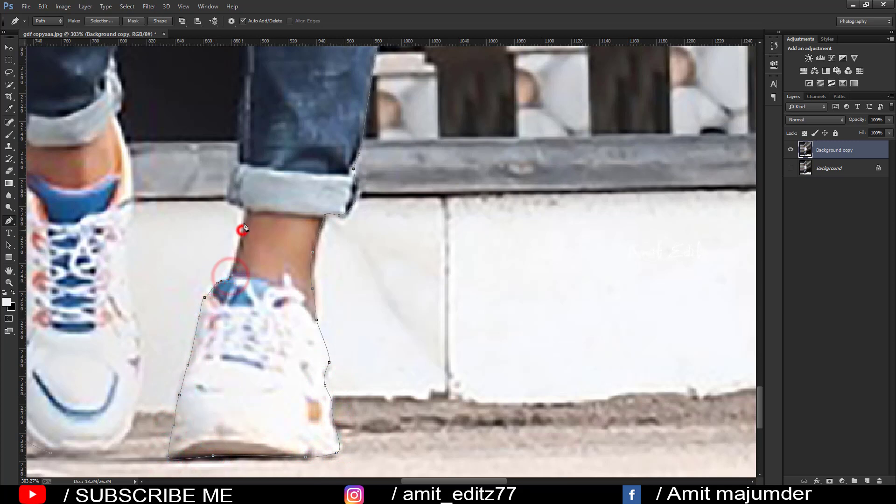
click(228, 199)
click(229, 171)
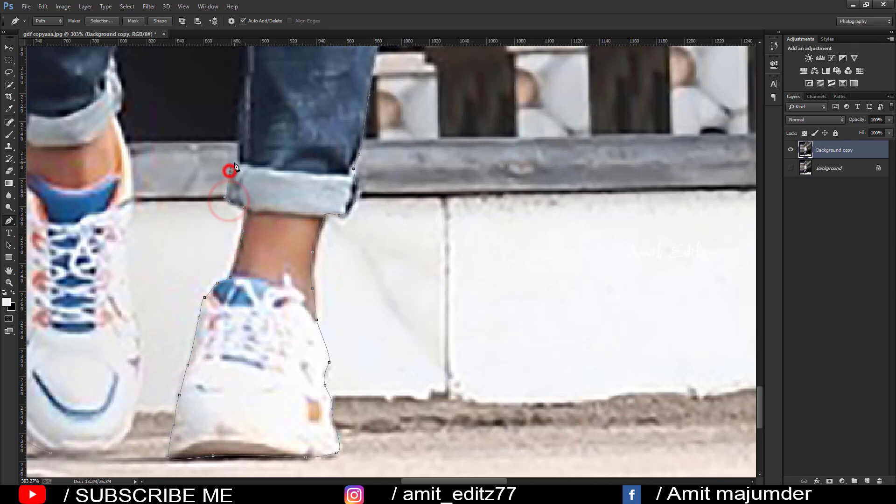
Trace the inner jeans edge up to the point between the legs.
drag(252, 151, 251, 277)
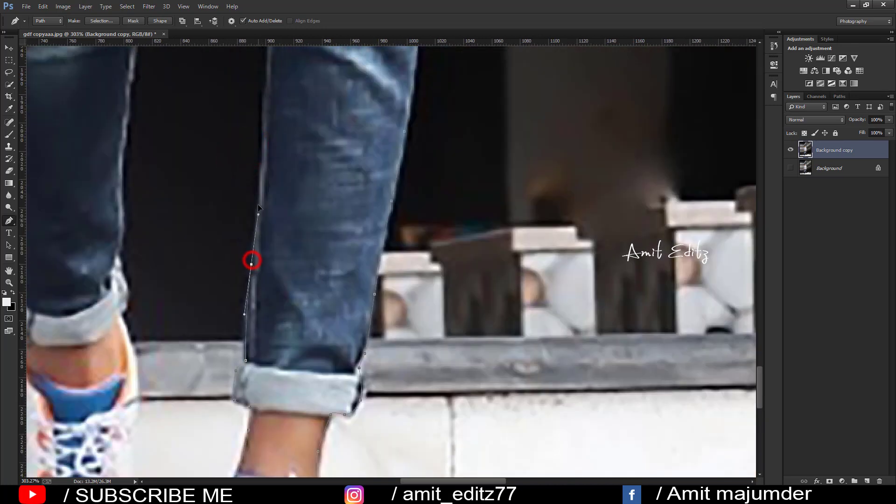
drag(260, 180, 265, 397)
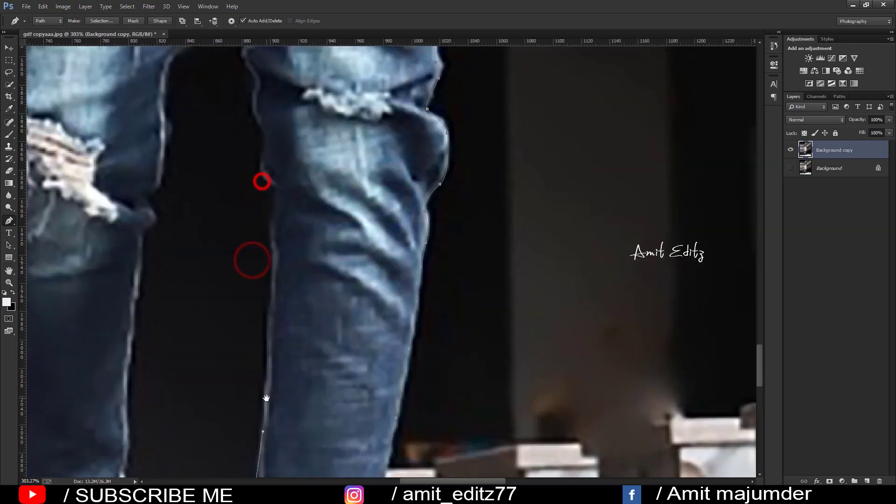
click(270, 234)
click(272, 199)
drag(267, 179, 304, 355)
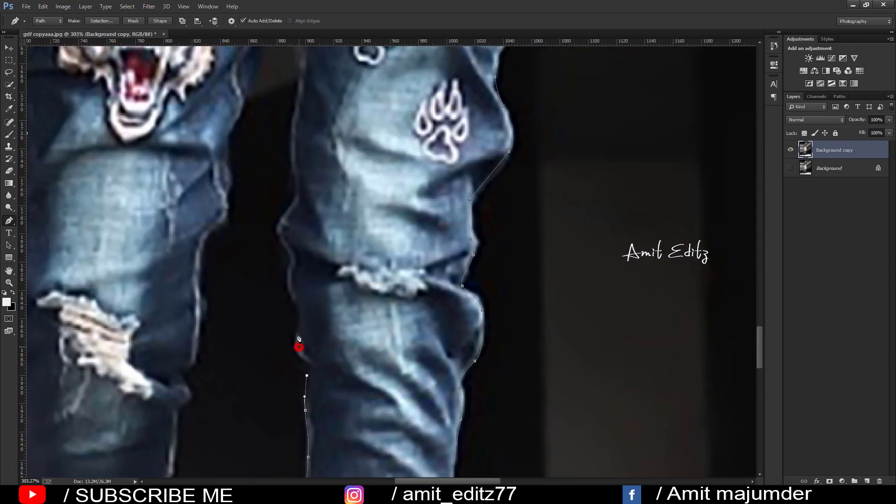
click(299, 346)
click(299, 317)
click(288, 287)
click(292, 257)
mouse_move(284, 224)
mouse_down()
mouse_move(292, 211)
mouse_move(306, 374)
mouse_up()
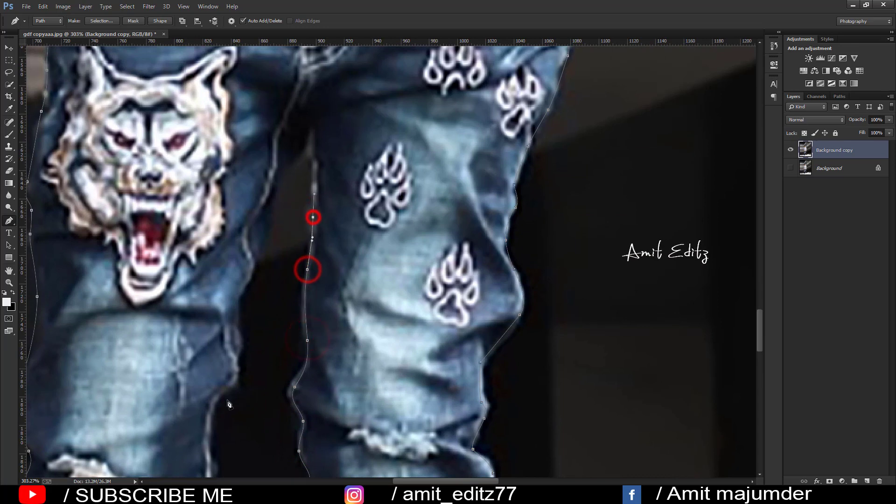
Continue the outline down the other (left) jeans leg.
mouse_move(281, 165)
mouse_down()
mouse_move(334, 291)
mouse_move(289, 326)
mouse_up()
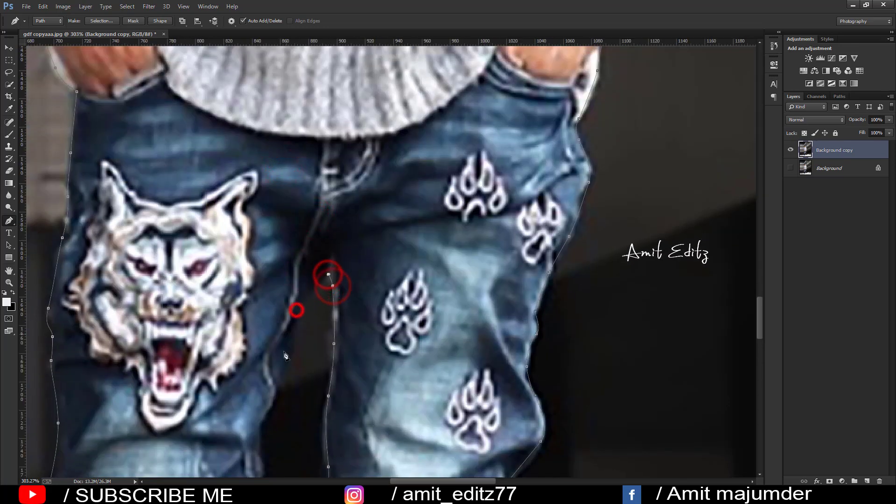
drag(276, 390, 297, 237)
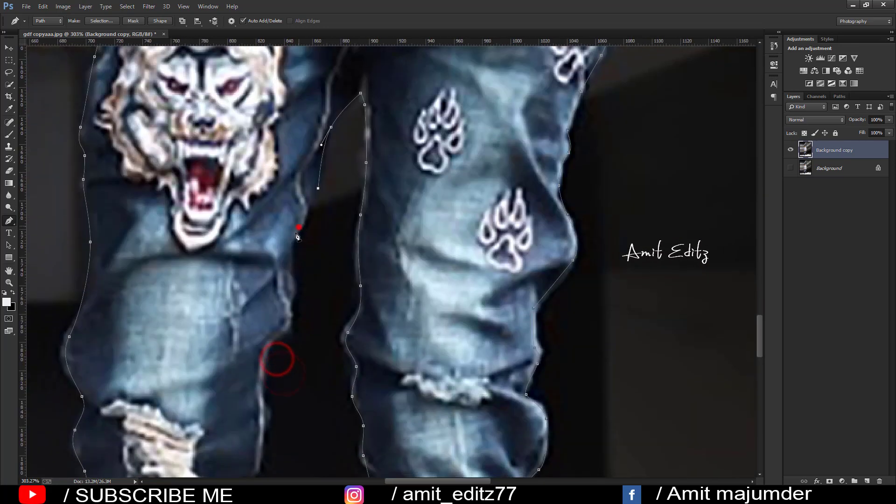
click(290, 310)
click(284, 334)
click(260, 380)
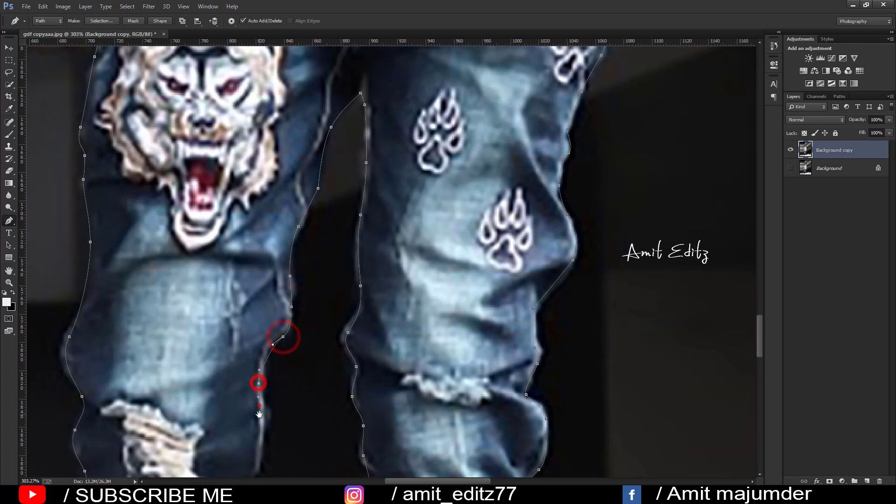
mouse_move(260, 406)
mouse_down()
mouse_move(258, 212)
mouse_move(258, 265)
mouse_up()
click(246, 287)
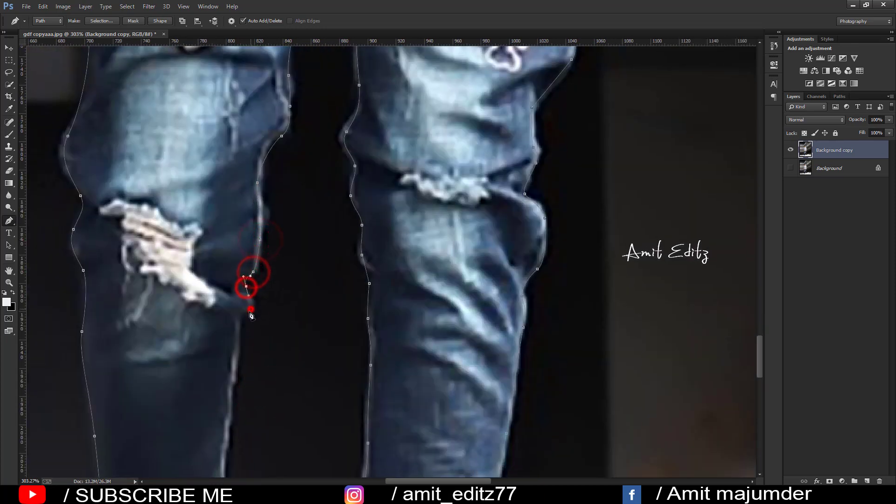
click(248, 311)
click(239, 332)
Outline the ankle and left shoe, closing the path at its starting point.
drag(235, 358, 239, 242)
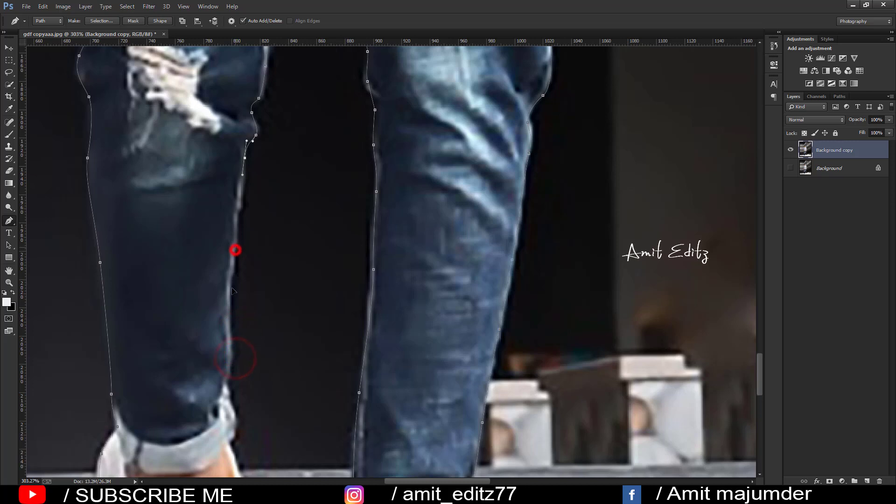
drag(227, 340, 223, 202)
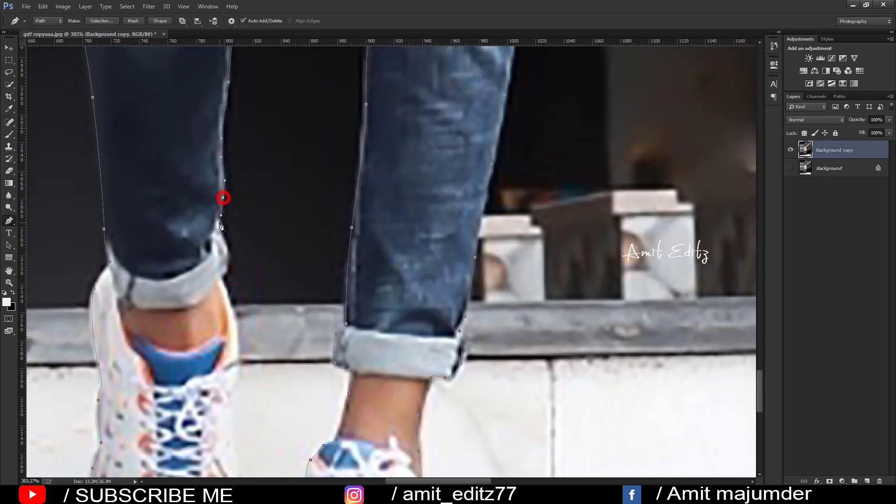
click(223, 283)
mouse_move(228, 306)
mouse_down()
mouse_move(208, 191)
mouse_move(217, 228)
mouse_up()
click(214, 264)
click(211, 284)
click(214, 303)
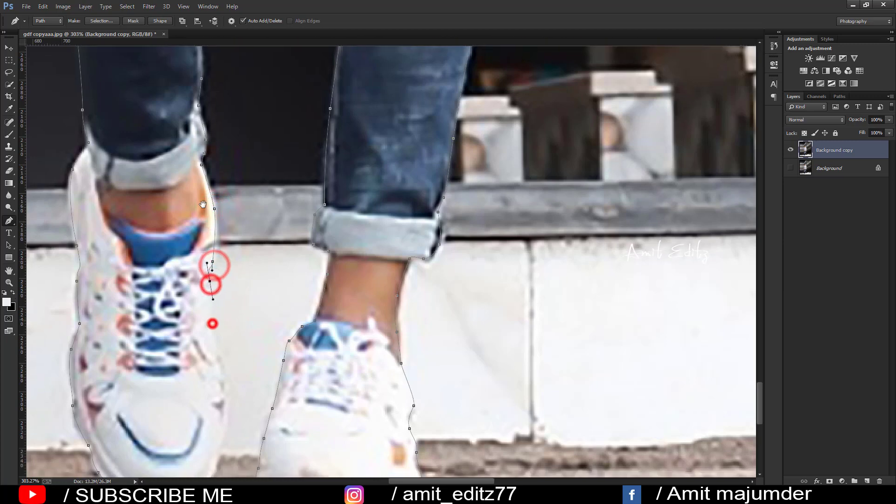
drag(212, 321, 198, 164)
click(209, 222)
mouse_move(211, 269)
mouse_down()
mouse_move(208, 281)
mouse_move(220, 197)
mouse_move(179, 222)
mouse_up()
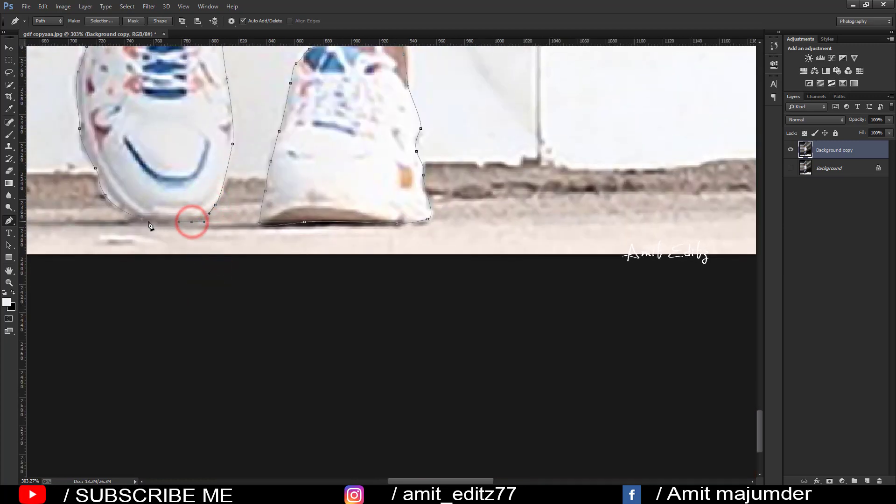
click(142, 223)
Turn the man's outline path into a selection.
right_click(124, 159)
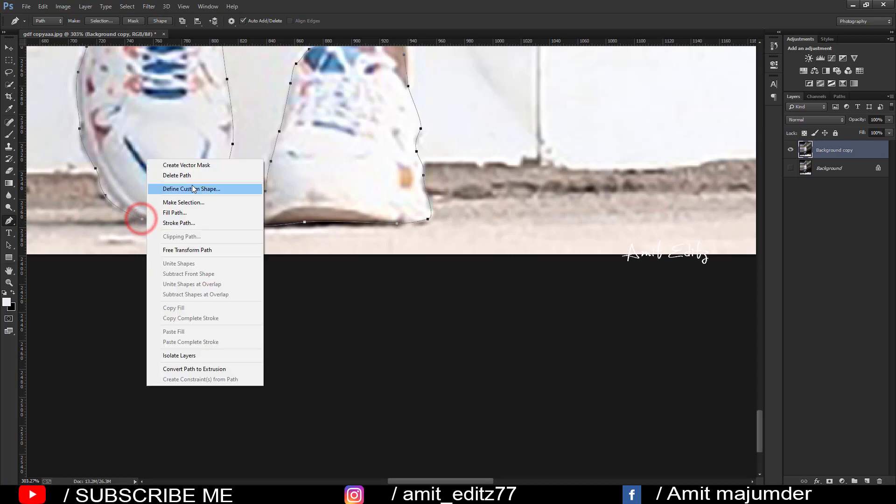
click(192, 202)
key(Return)
scroll(193, 201, down, 3)
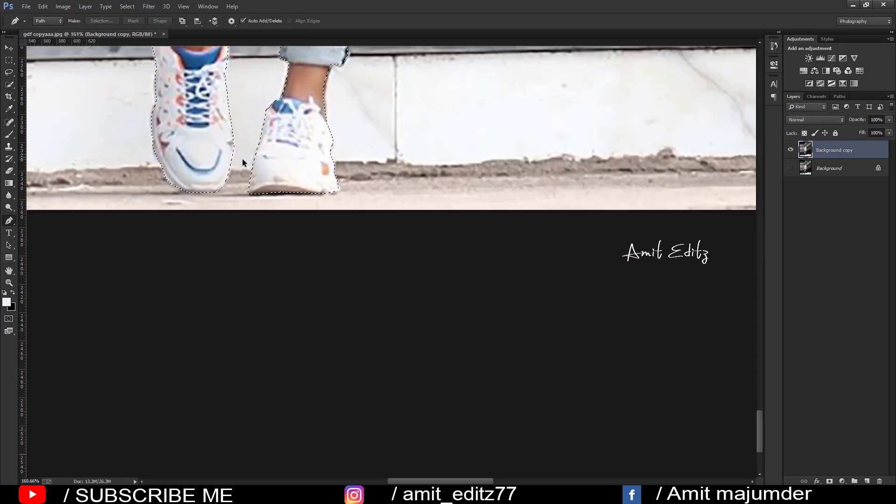
scroll(242, 159, down, 3)
scroll(273, 158, down, 3)
scroll(281, 162, down, 2)
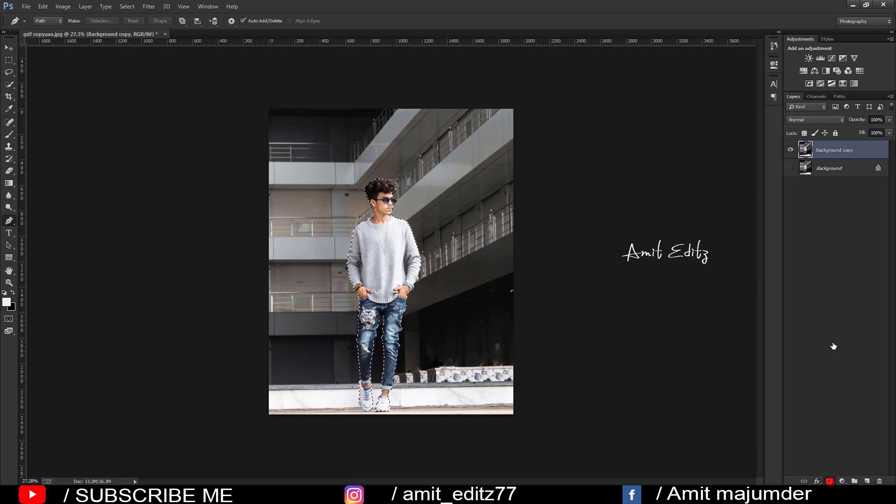
Mask out the background around the man and apply the layer mask to his layer.
click(829, 481)
right_click(826, 150)
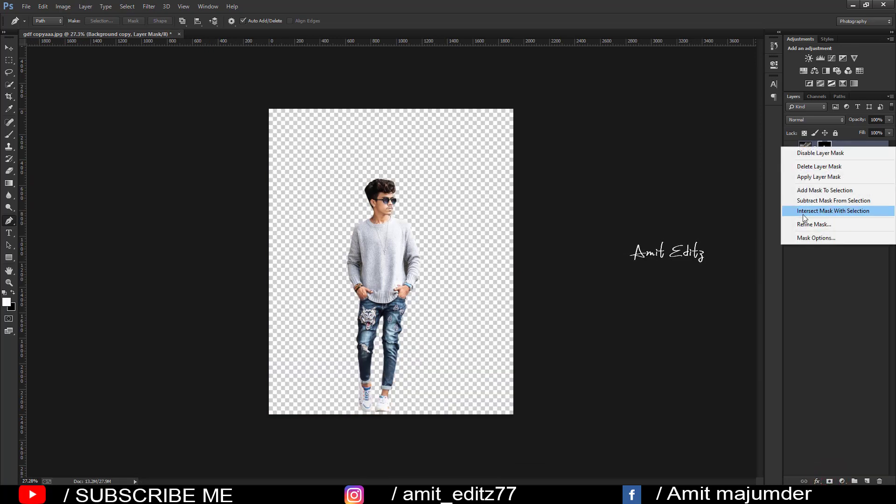
click(814, 180)
alt+scroll(388, 233, up, 1)
alt+scroll(404, 257, up, 3)
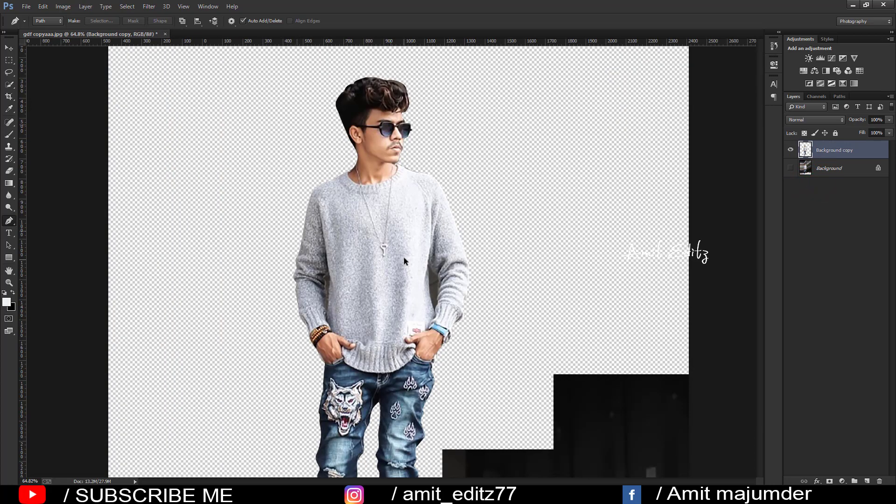
alt+scroll(436, 297, up, 2)
Outline the dark gap beside the man's right arm with the Pen and make it a selection.
click(464, 370)
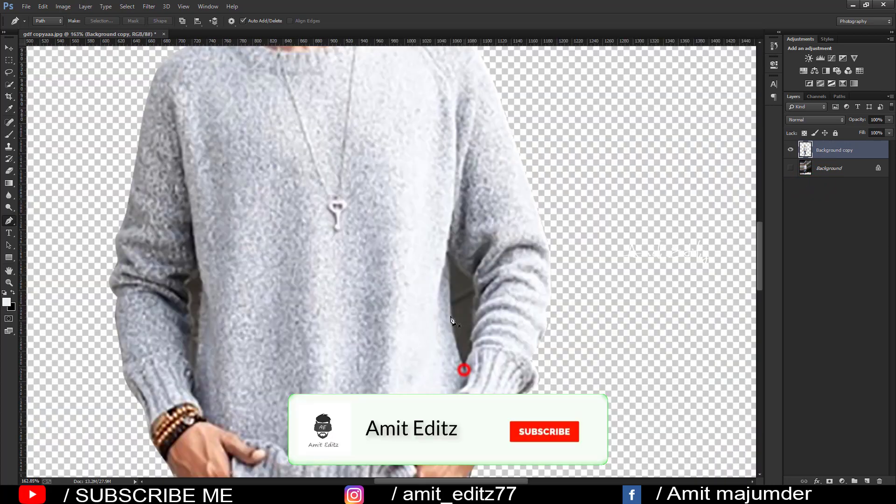
drag(448, 310, 448, 284)
mouse_move(447, 251)
mouse_down()
mouse_move(479, 286)
mouse_move(474, 334)
mouse_up()
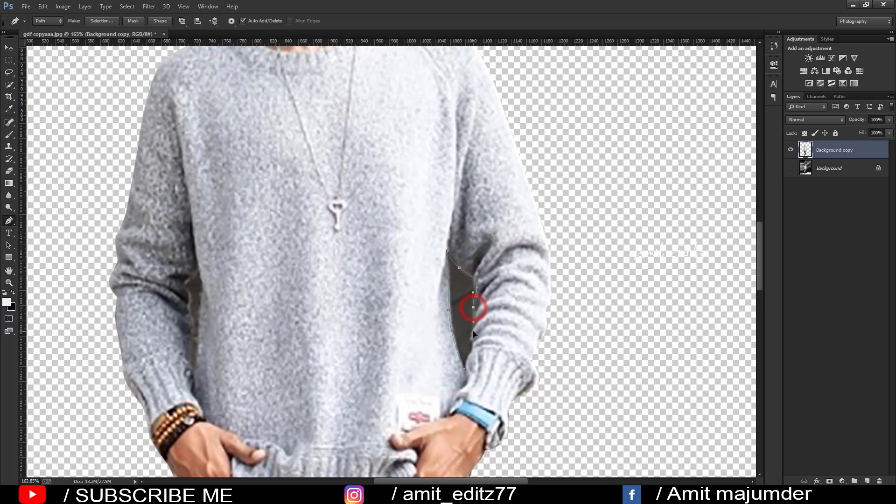
right_click(465, 364)
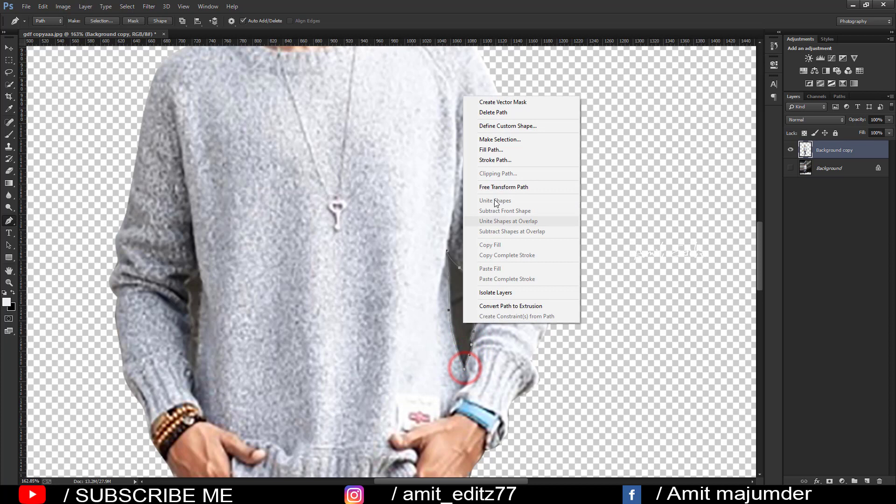
click(498, 139)
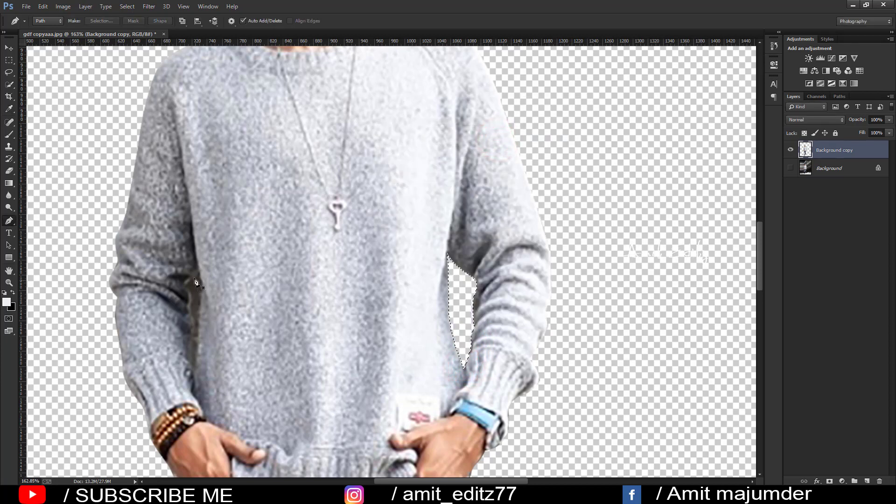
Select the gap beside the left arm and delete the dark background inside.
drag(192, 287, 188, 297)
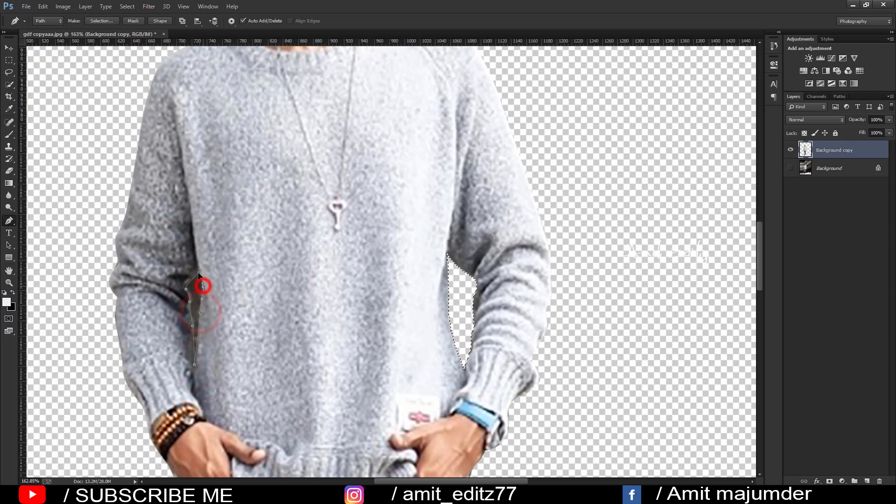
right_click(198, 294)
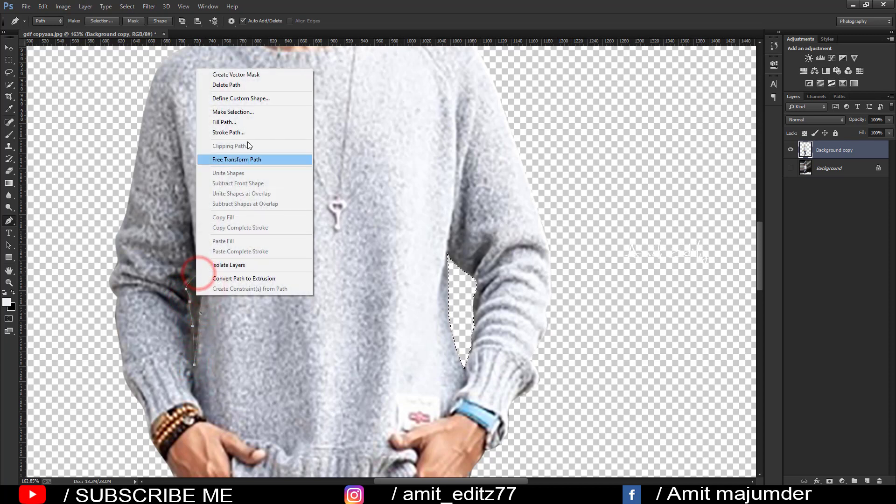
click(245, 112)
key(Return)
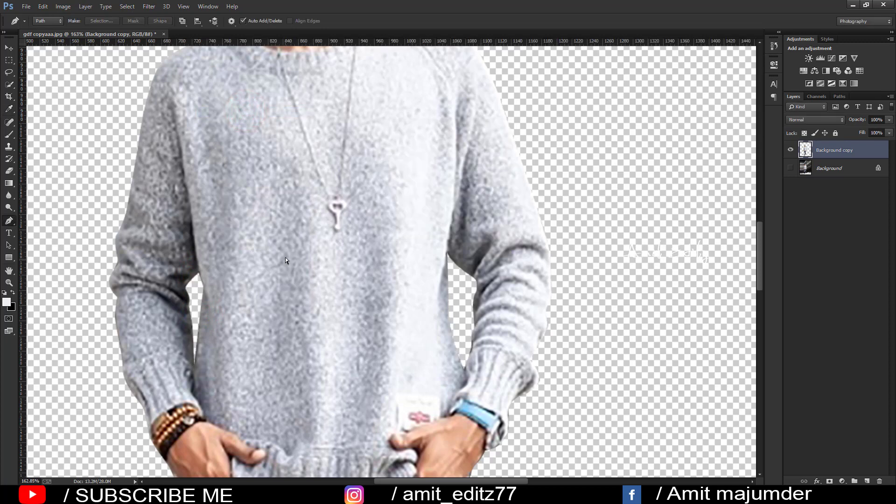
scroll(286, 260, down, 5)
scroll(301, 248, down, 5)
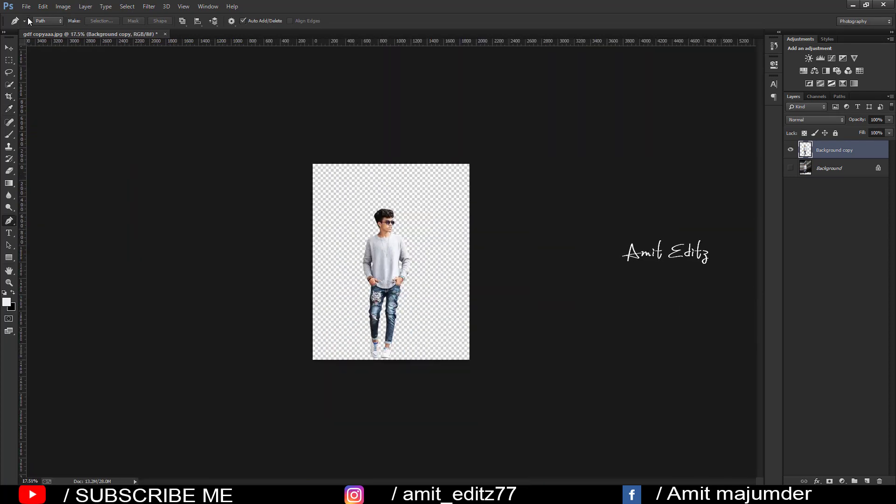
Open vince-fleming-BlfPwgKzlvo-unsplash.jpg, zoom out, and arrange its document window.
click(26, 6)
click(32, 24)
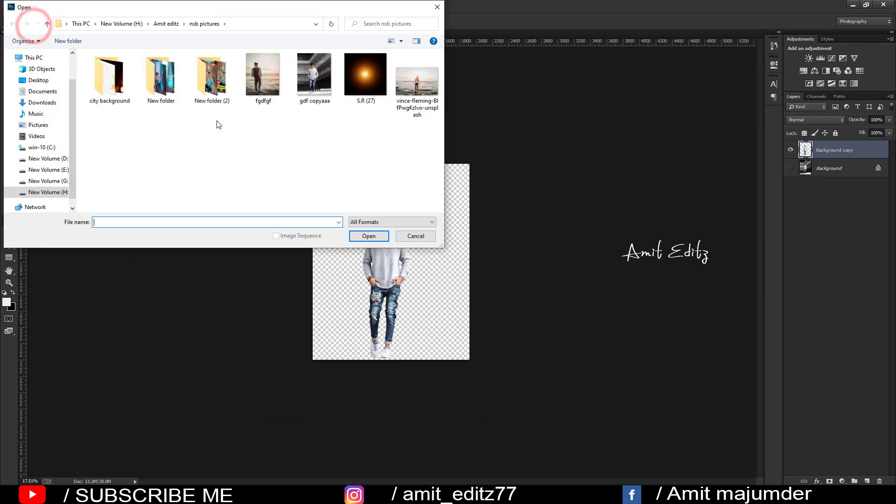
click(413, 84)
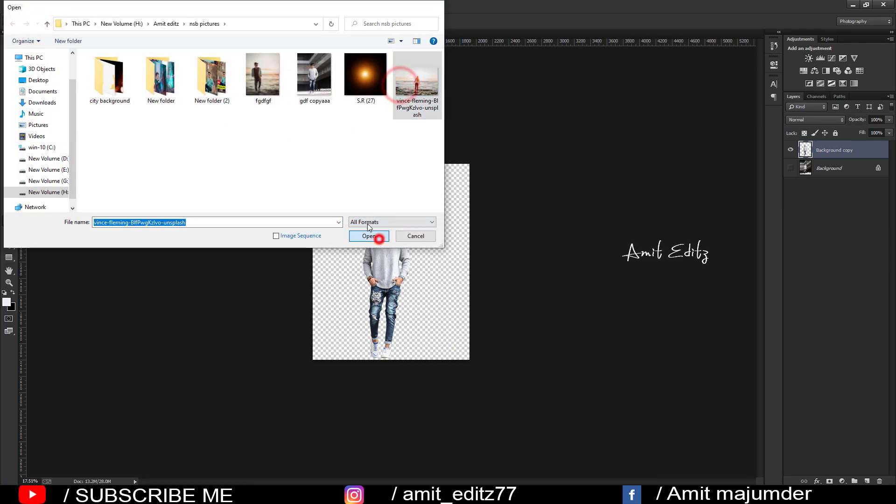
click(369, 236)
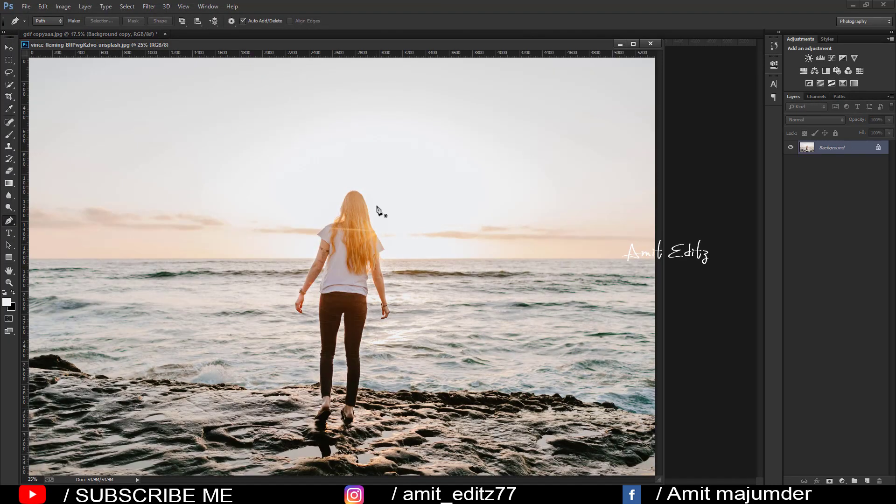
key(ctrl+minus)
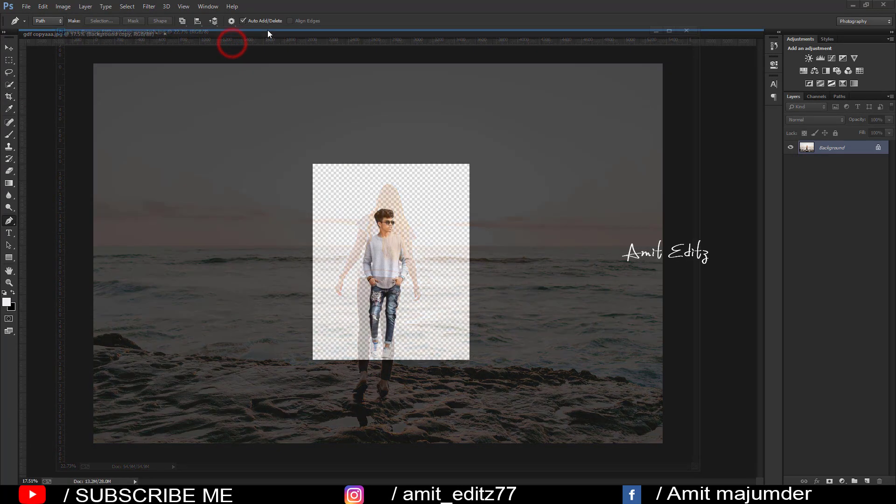
drag(232, 45, 268, 30)
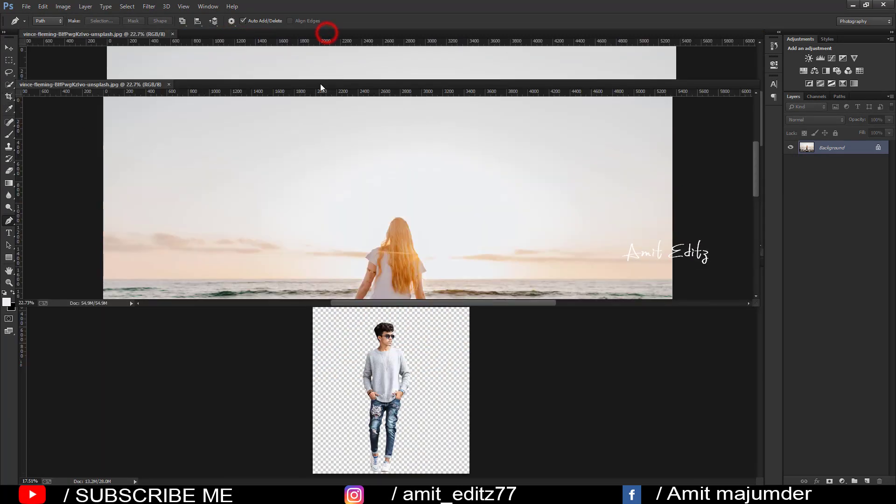
mouse_move(326, 36)
mouse_down()
mouse_move(229, 82)
mouse_move(292, 50)
mouse_move(15, 91)
mouse_up()
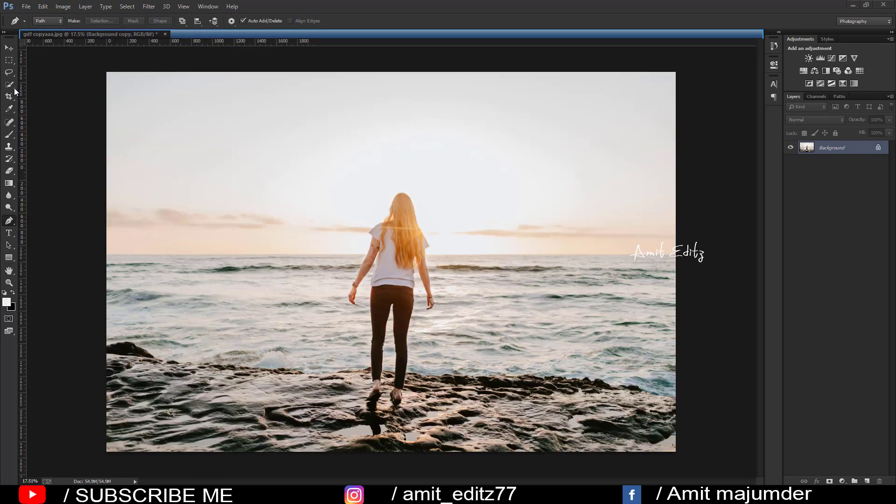
Quick-select the girl's hair, shirt, arms, left hand and feet.
click(11, 85)
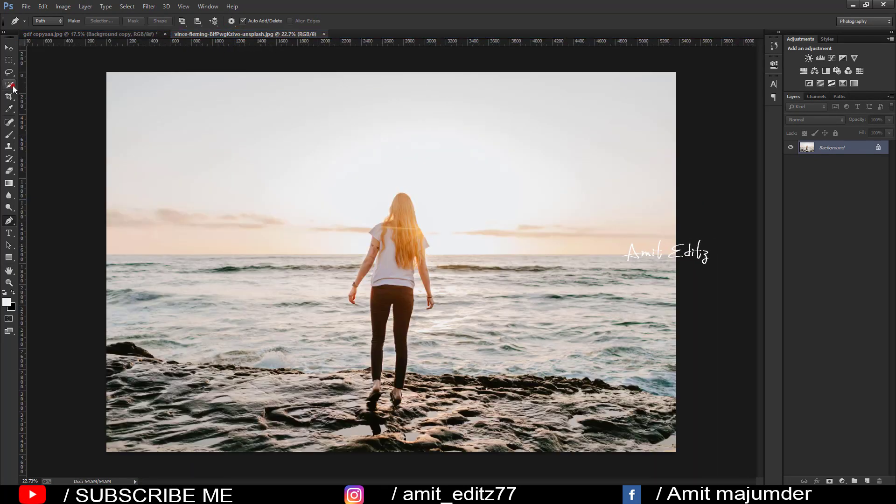
drag(401, 203, 418, 253)
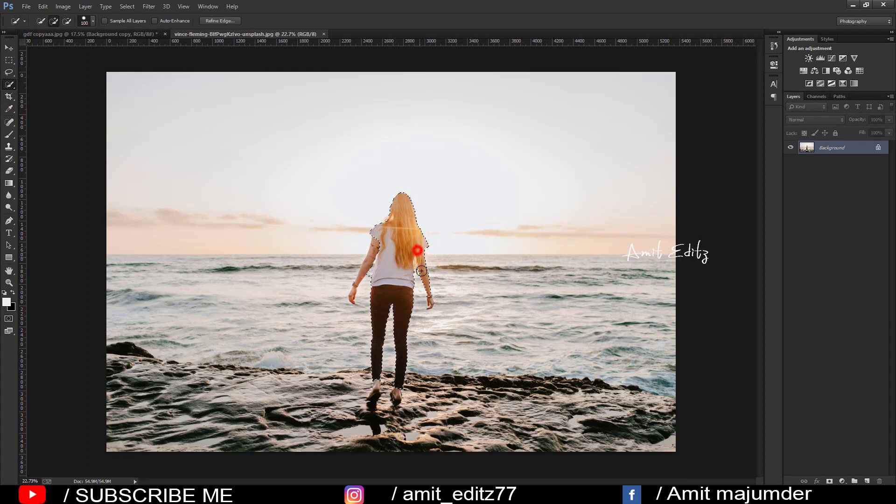
drag(409, 250, 432, 306)
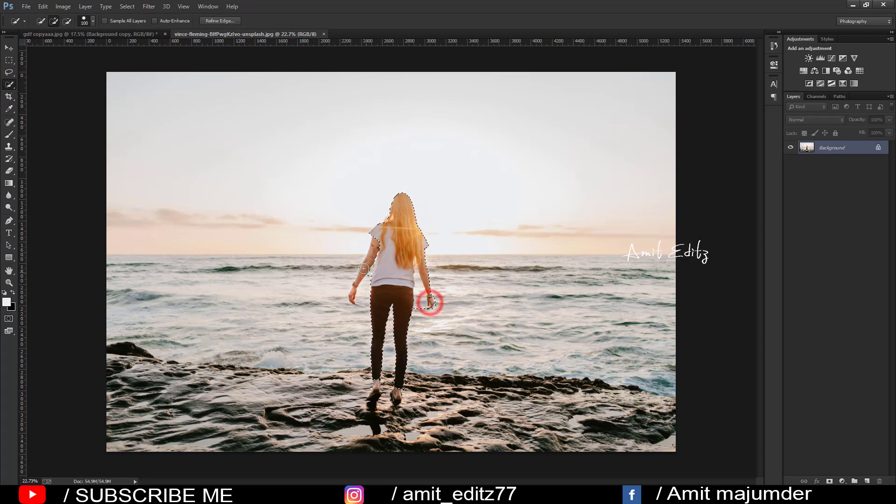
drag(373, 250, 353, 296)
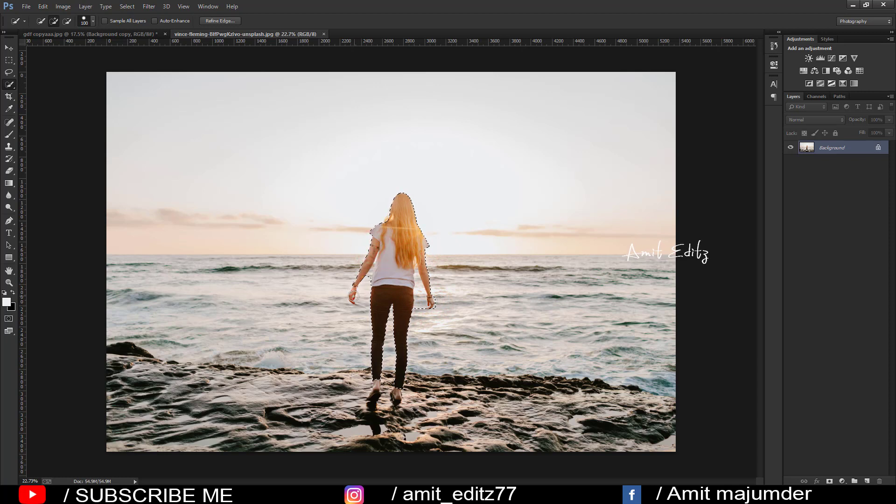
click(352, 297)
drag(376, 400, 371, 396)
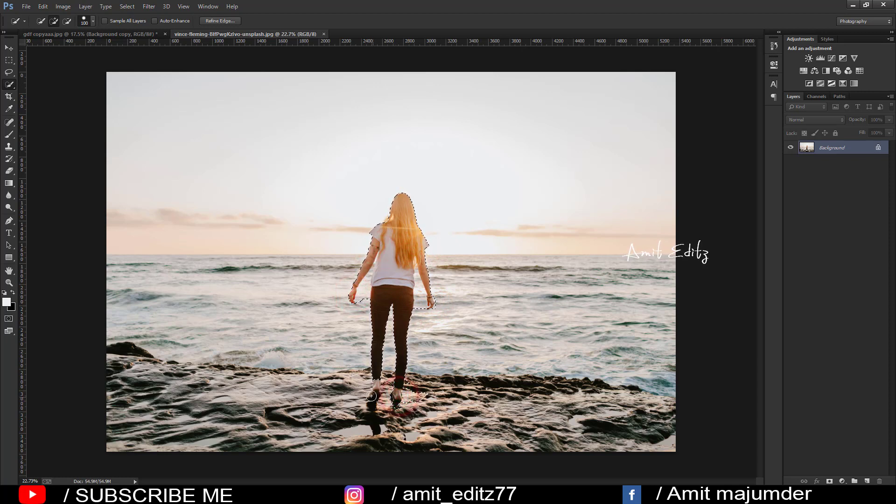
Refine the selection edges around her feet, hands and leg, then bring up Fill.
alt+click(416, 382)
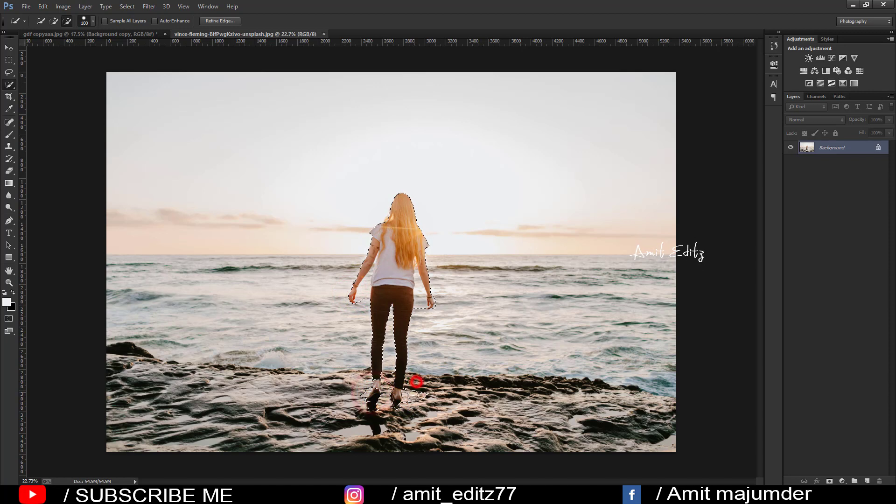
alt+right_click(422, 306)
click(423, 307)
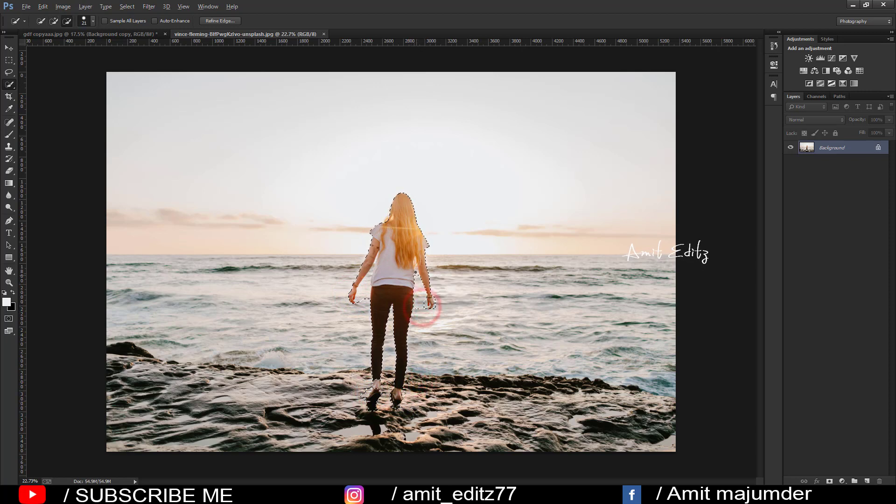
click(362, 300)
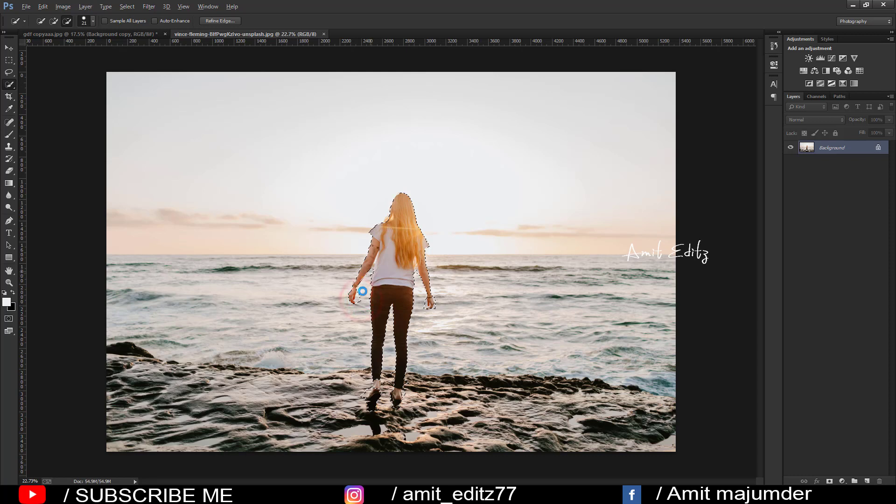
click(373, 394)
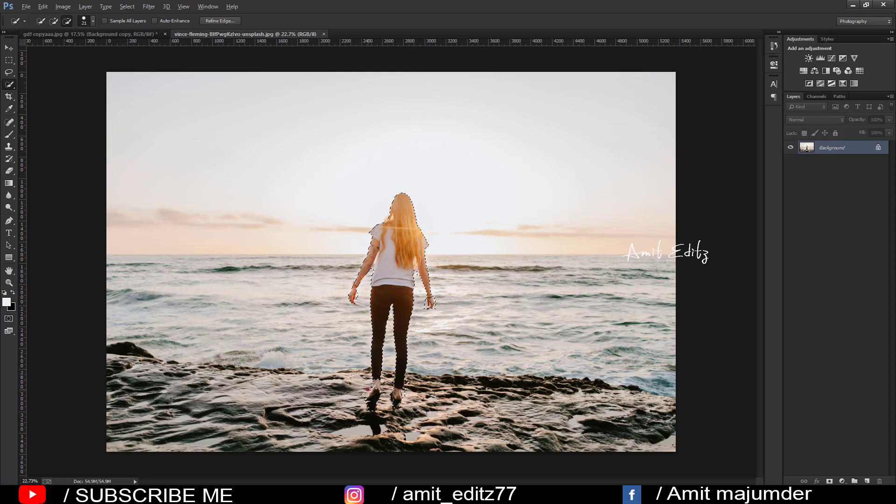
click(369, 389)
right_click(379, 221)
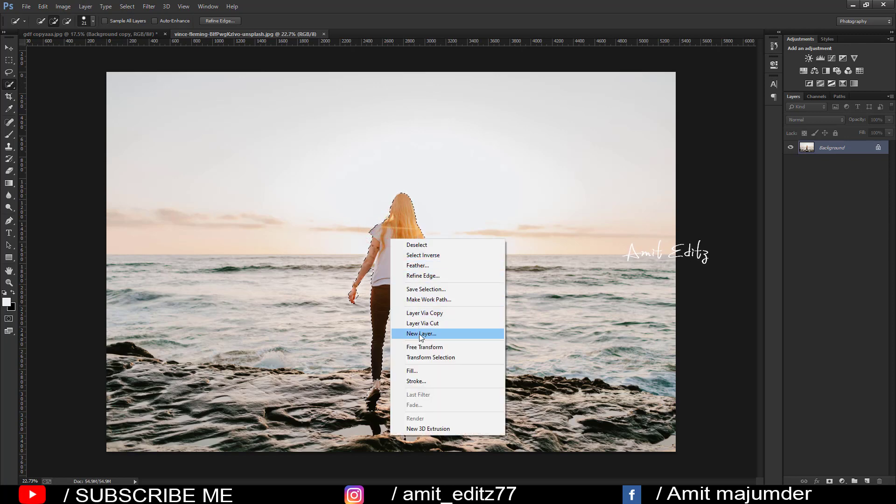
click(409, 369)
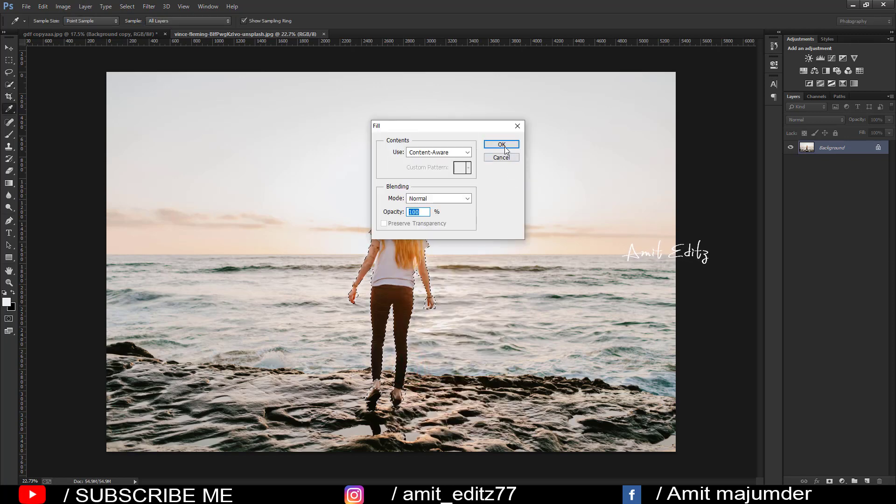
Confirm the Content-Aware fill to erase the girl, then deselect.
click(503, 142)
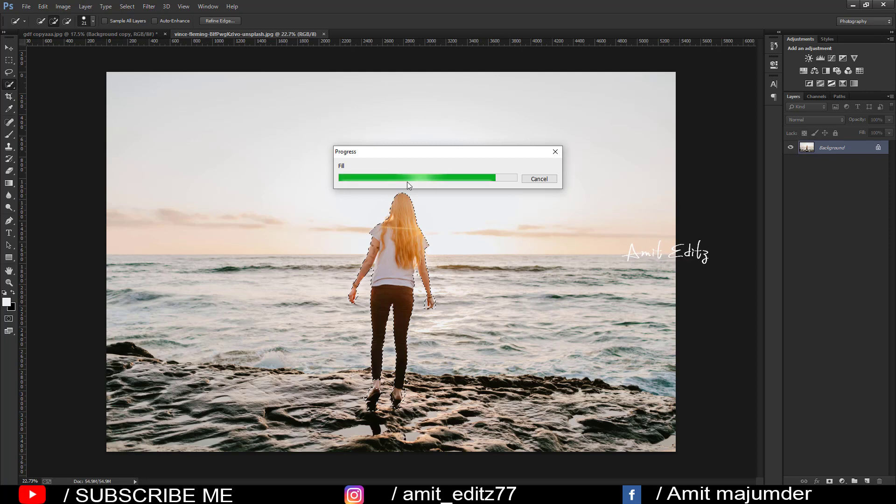
key(ctrl+d)
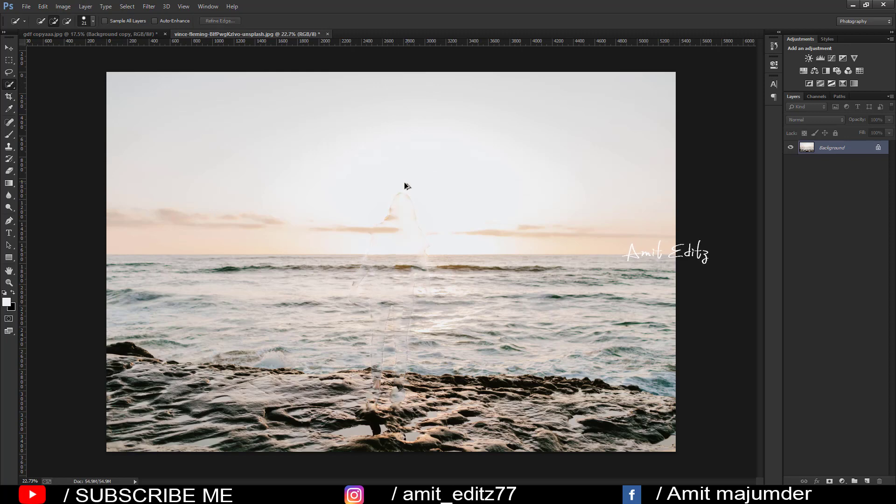
scroll(393, 211, down, 1)
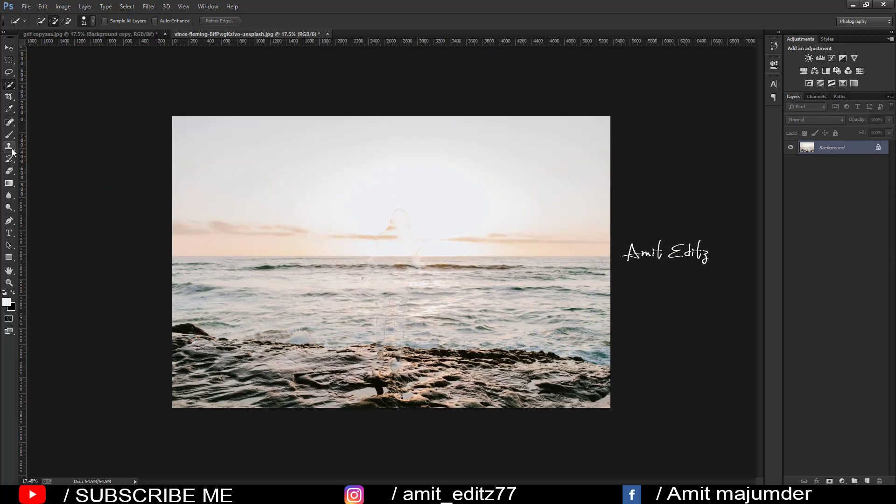
Clone clean sky over the ghost figure's head and along the horizon.
click(9, 148)
scroll(342, 224, up, 1)
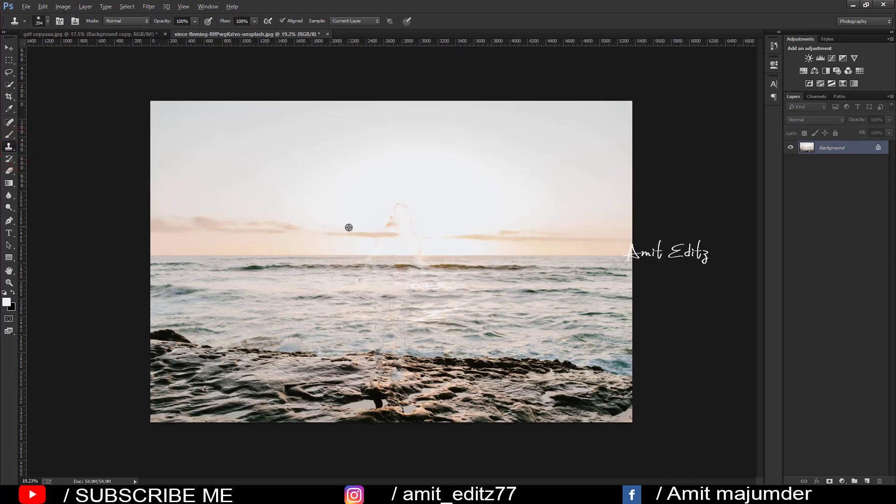
click(424, 227)
alt+click(429, 210)
drag(398, 204, 386, 220)
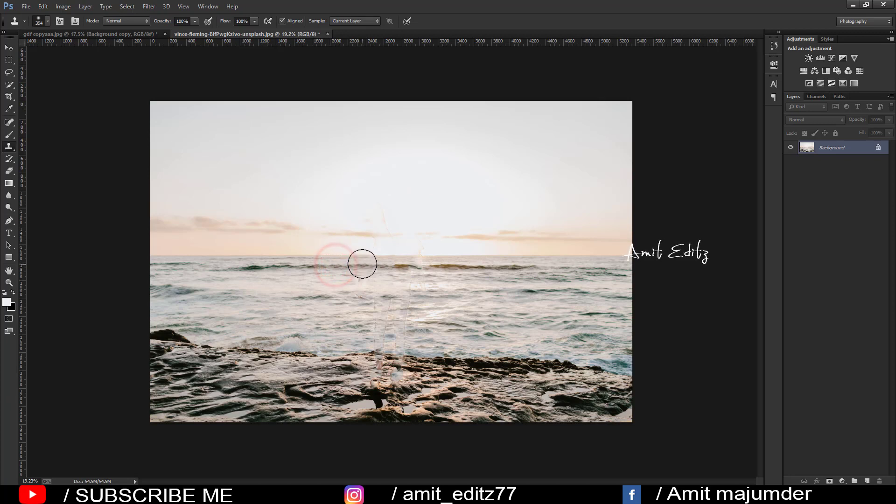
drag(361, 264, 429, 266)
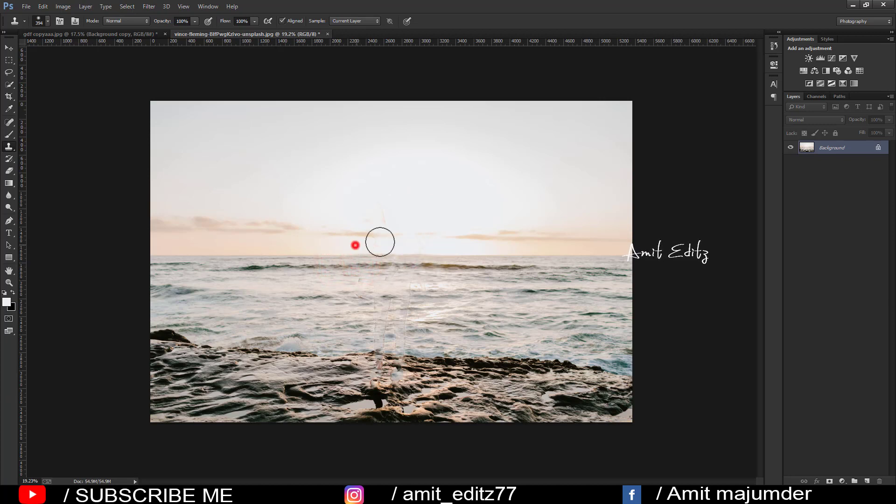
drag(380, 242, 397, 245)
click(396, 245)
click(382, 214)
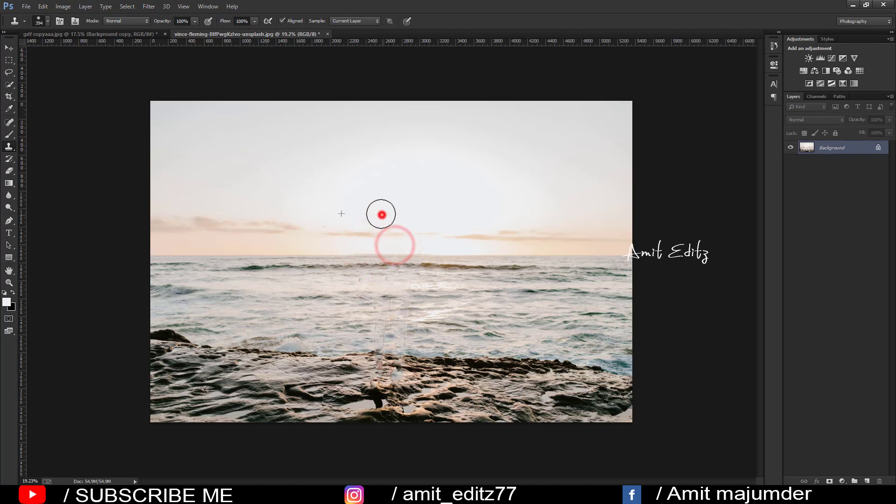
click(420, 242)
Clone clean water over the leftover streaks in the sea.
click(439, 291)
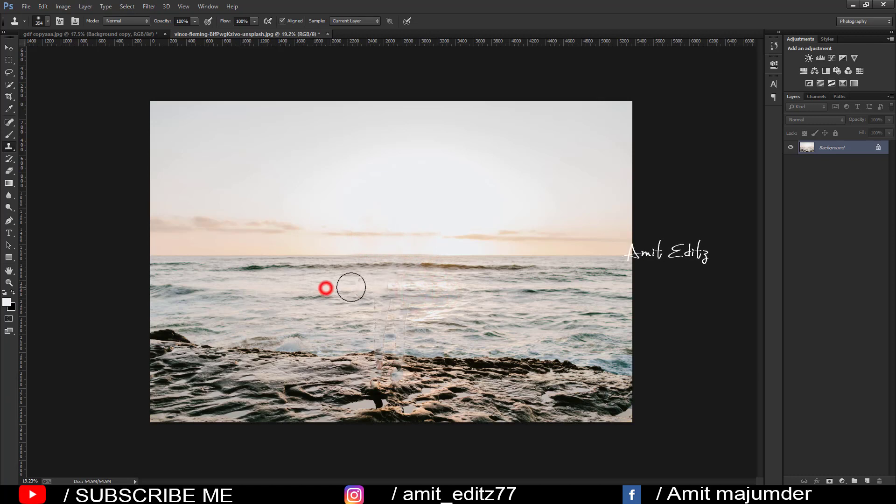
click(356, 286)
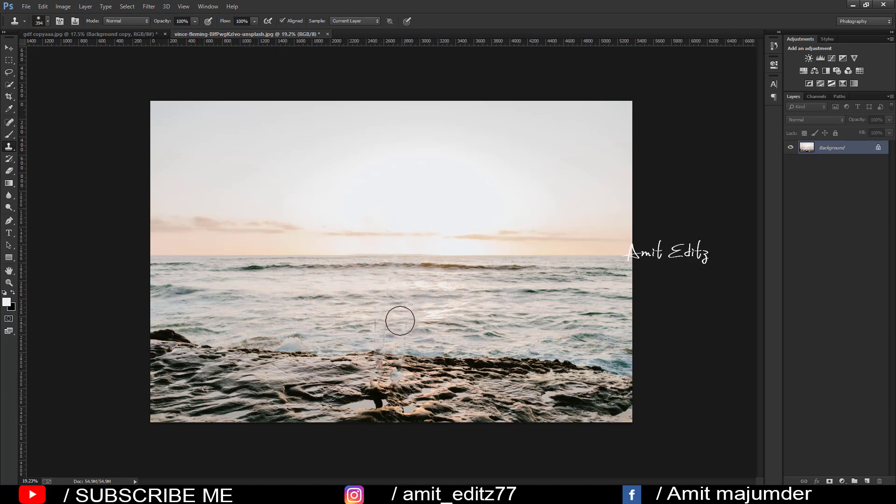
click(436, 308)
click(408, 304)
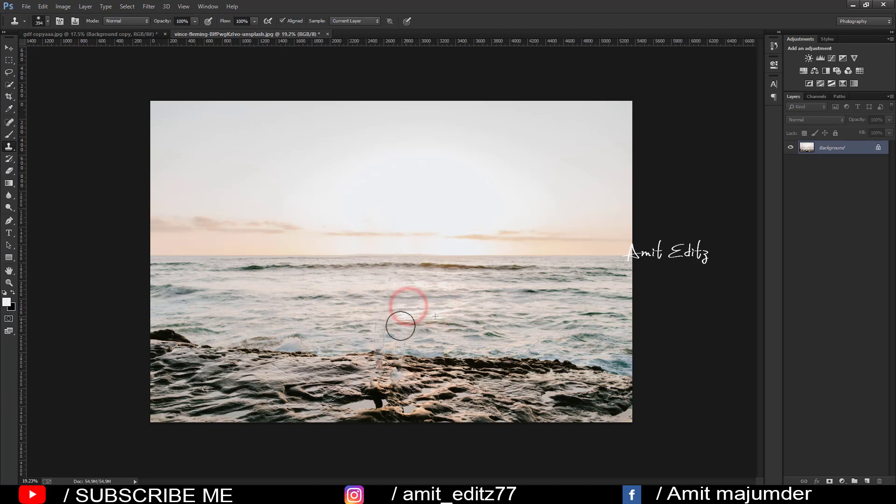
click(383, 310)
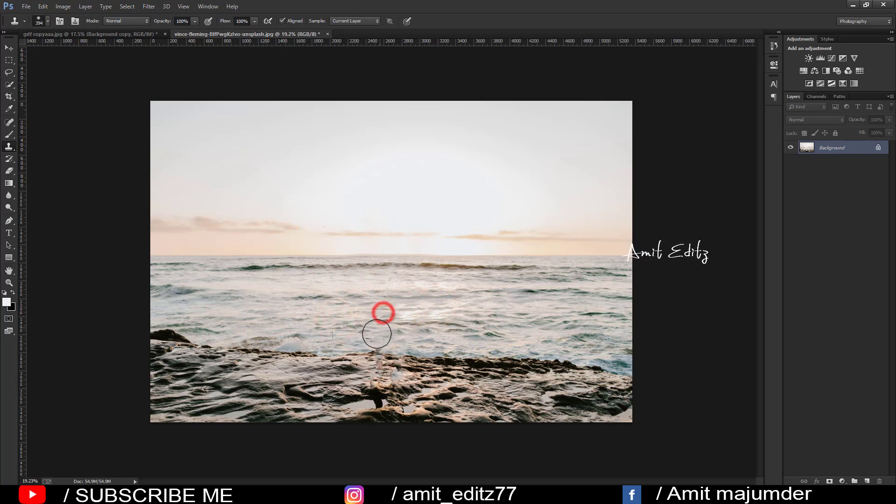
click(375, 282)
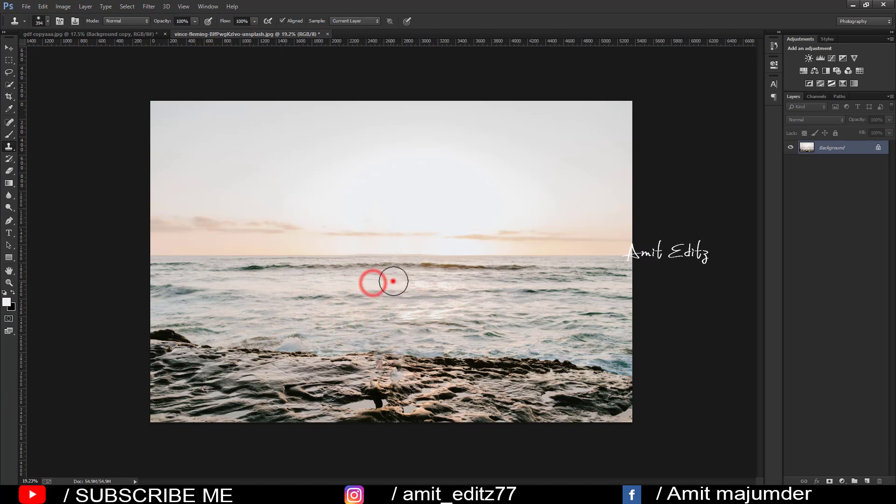
click(394, 280)
Clone rock texture over the streaks where the figure stood on the rocks.
click(380, 376)
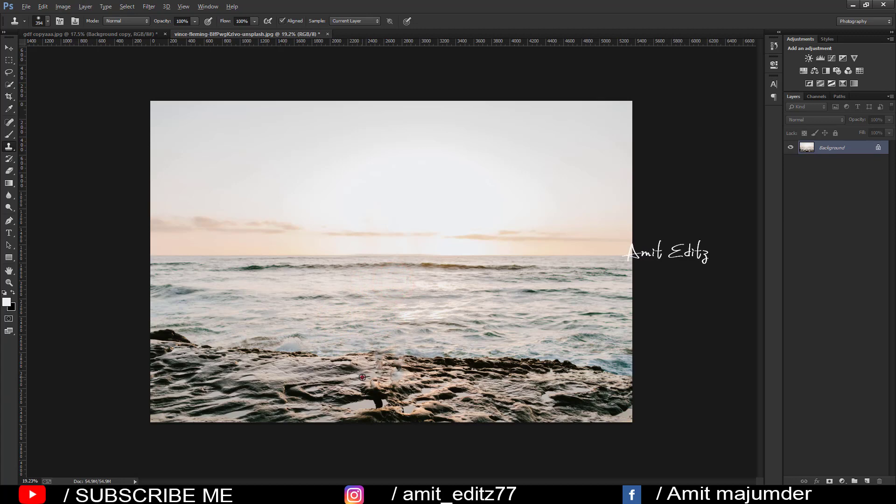
alt+click(362, 377)
click(373, 375)
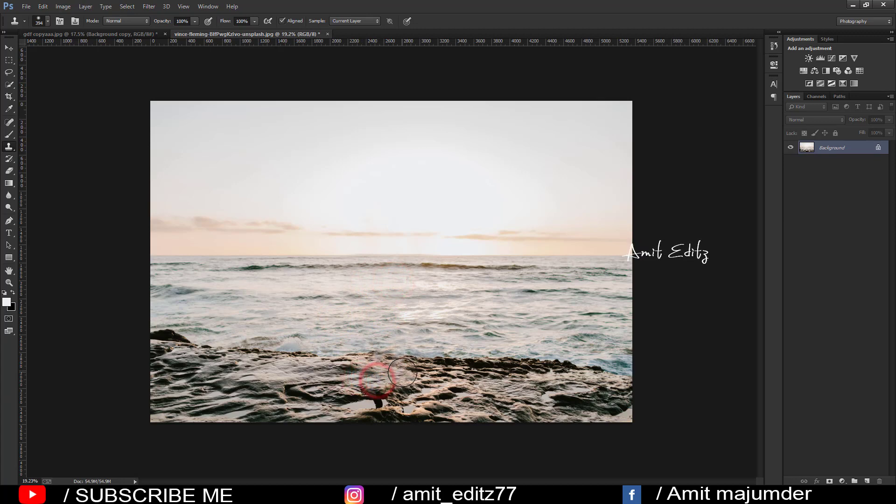
click(402, 372)
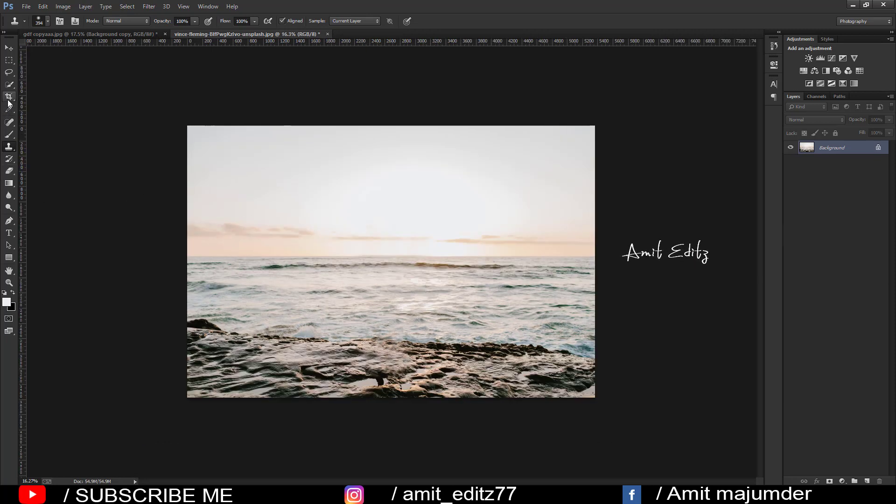
Crop the beach photo to a 4:5 portrait, repositioning the photo within the frame.
click(8, 99)
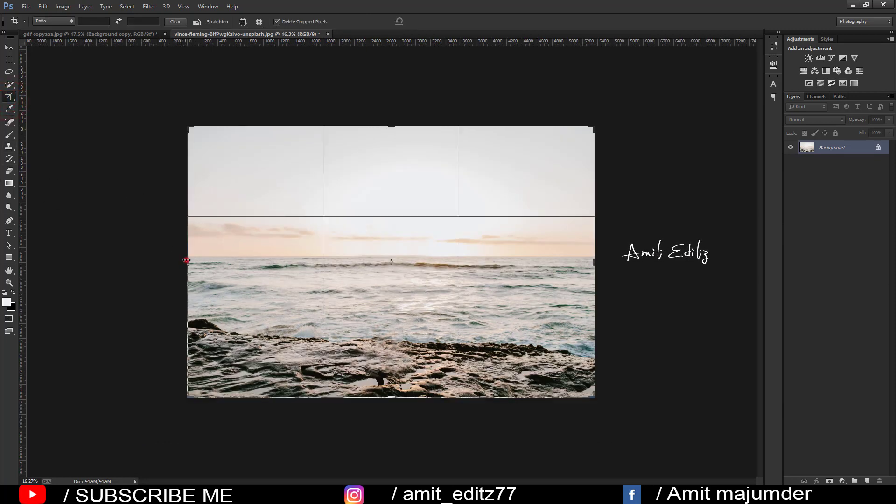
drag(182, 260, 211, 261)
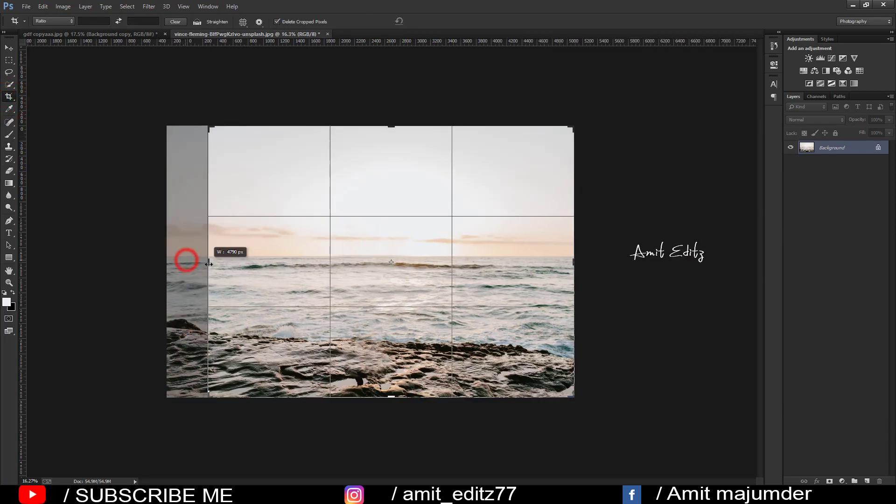
click(69, 22)
click(57, 69)
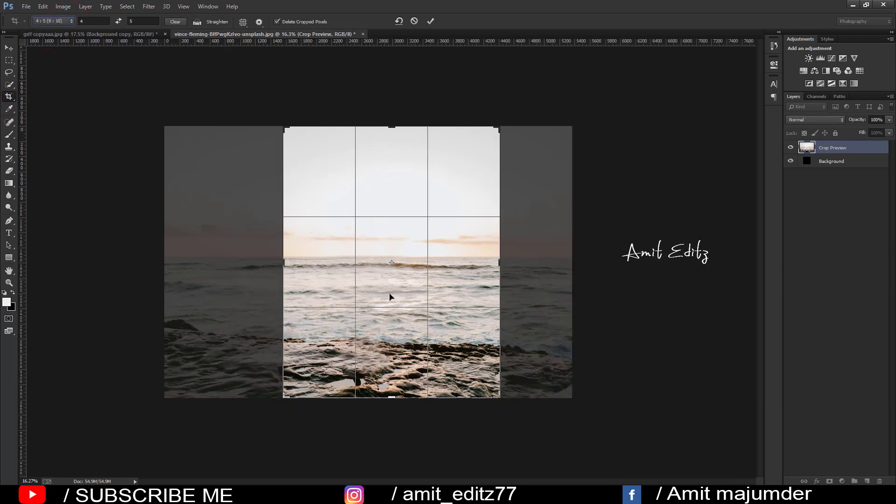
drag(390, 297, 446, 296)
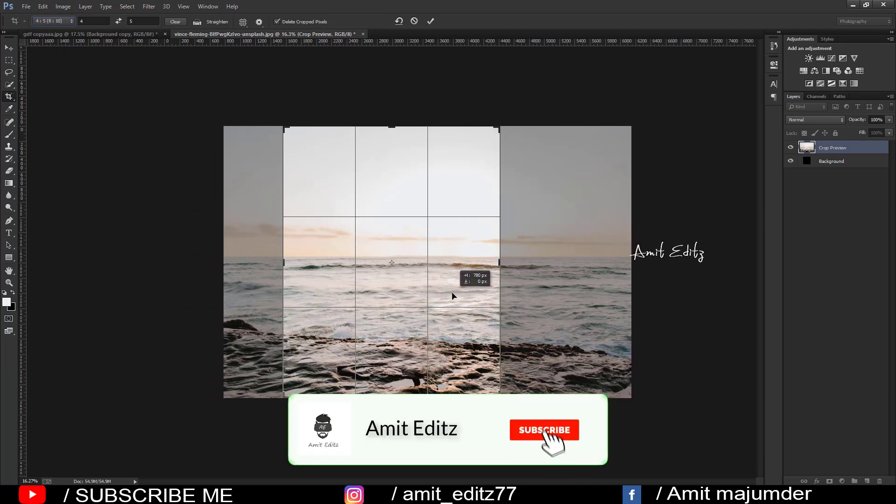
drag(446, 296, 436, 296)
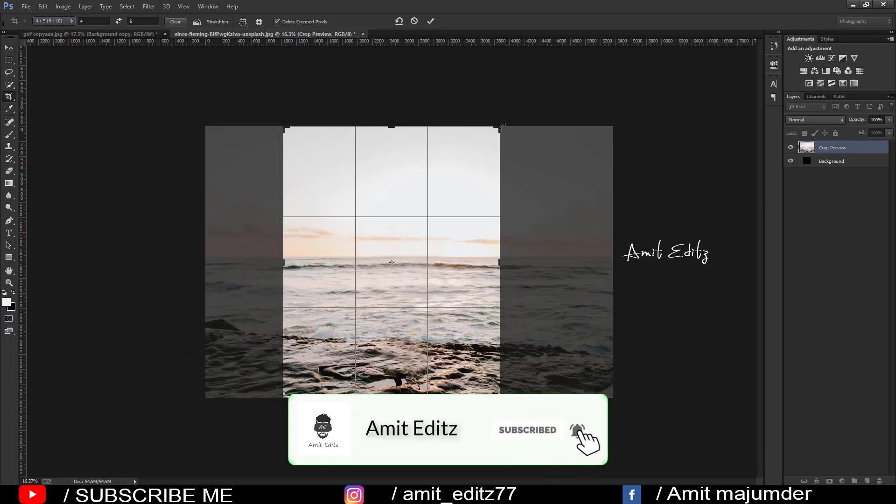
drag(503, 125, 489, 140)
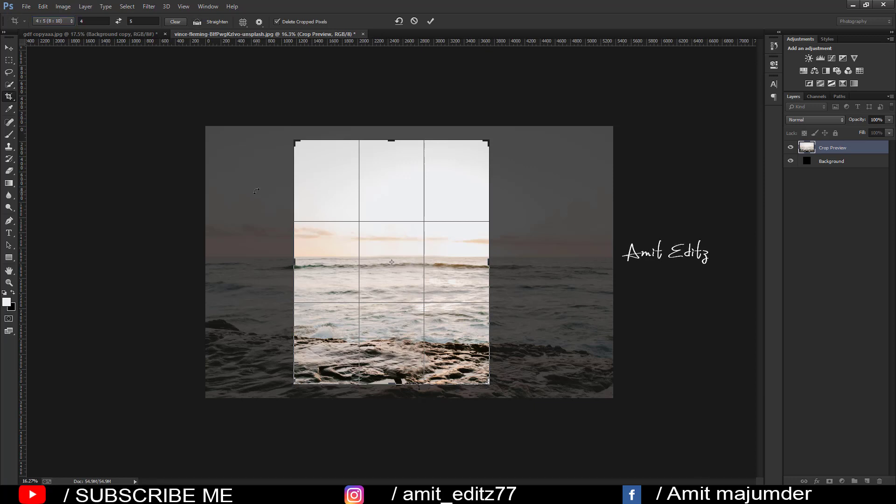
key(Return)
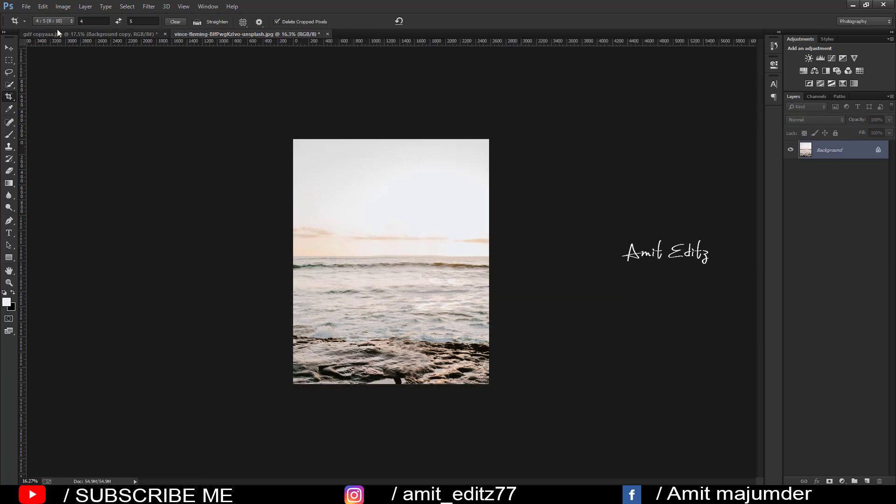
Bring up the Open dialog and preview the fgdfgf image in the photo viewer.
click(27, 6)
click(38, 26)
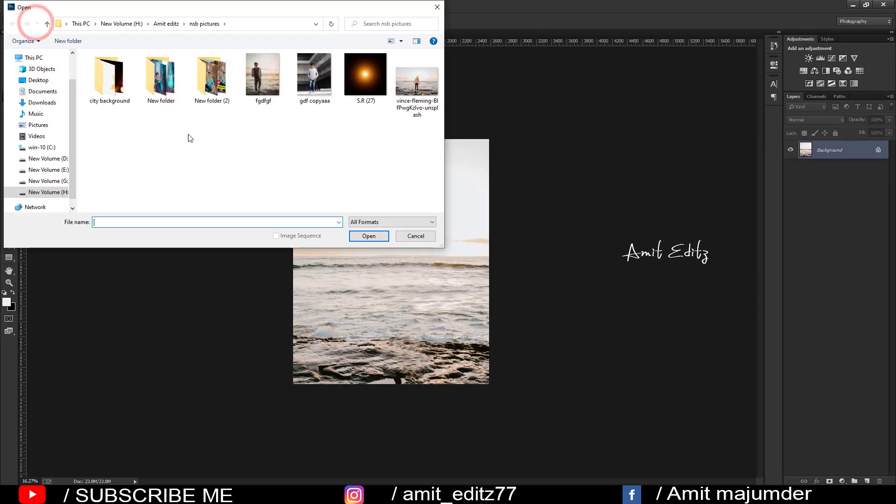
click(261, 75)
right_click(261, 75)
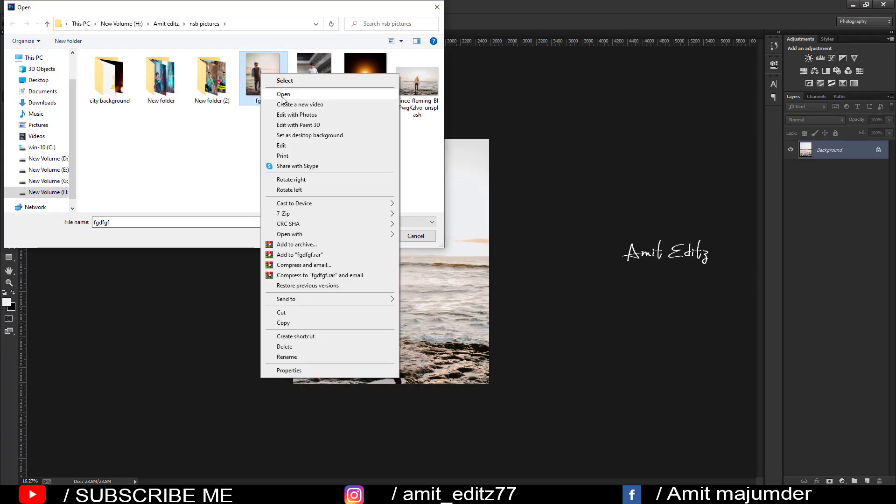
click(282, 97)
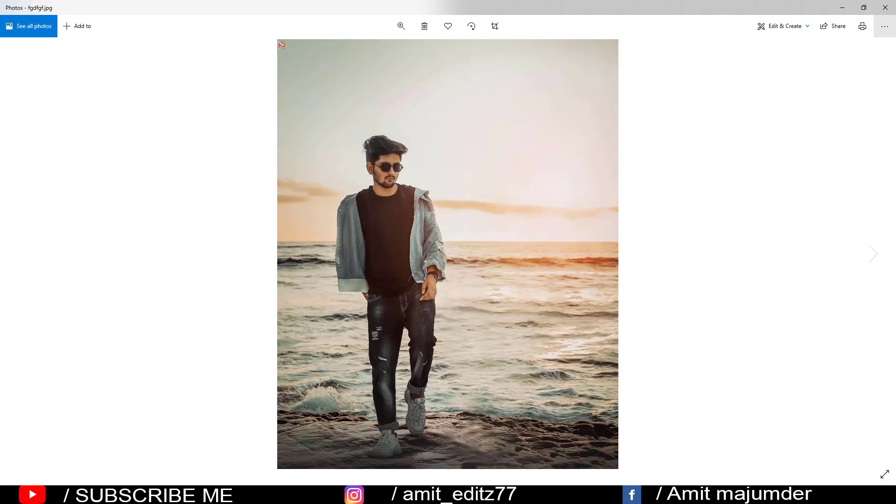
click(886, 8)
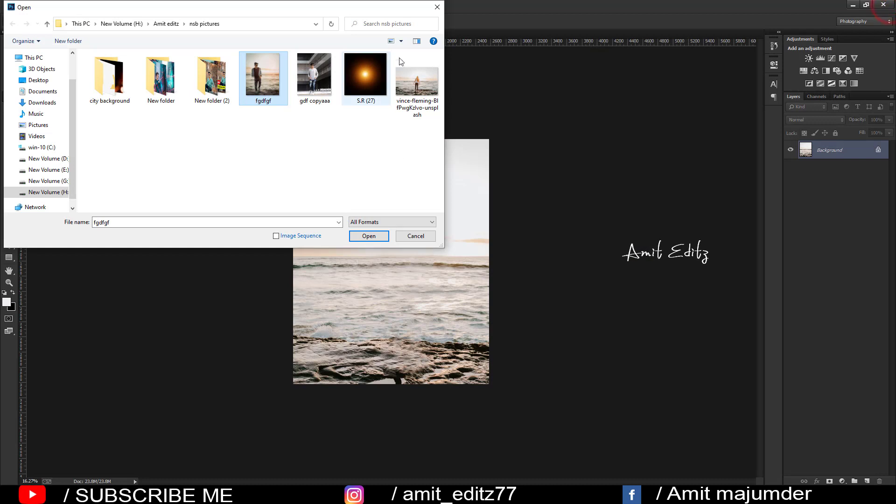
Dismiss the Open dialog and recrop the photo tighter to 2432 × 3040 px.
click(438, 8)
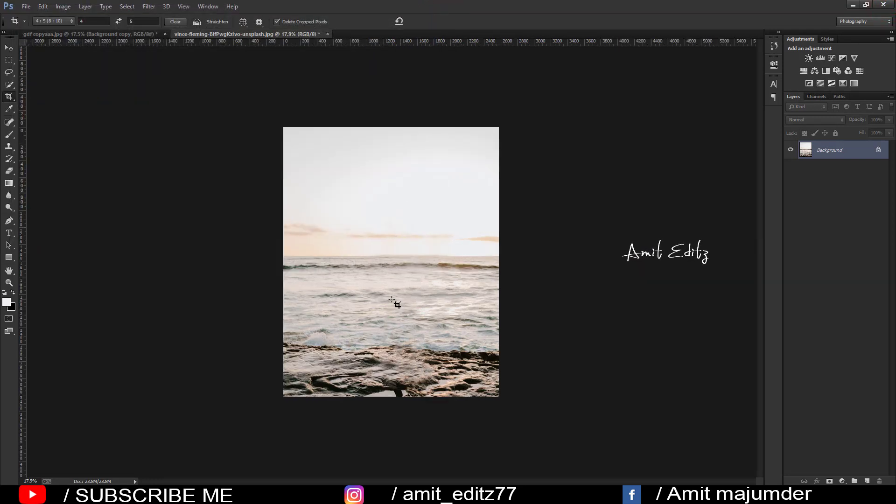
click(392, 232)
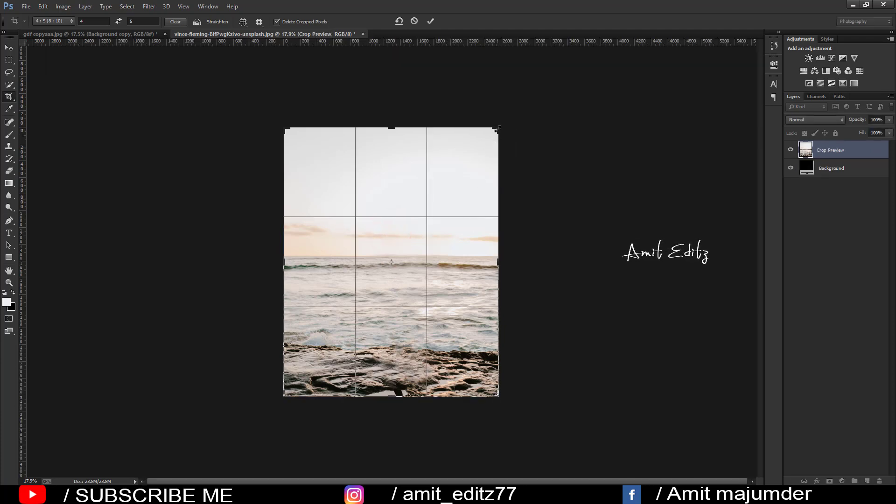
drag(497, 129, 490, 137)
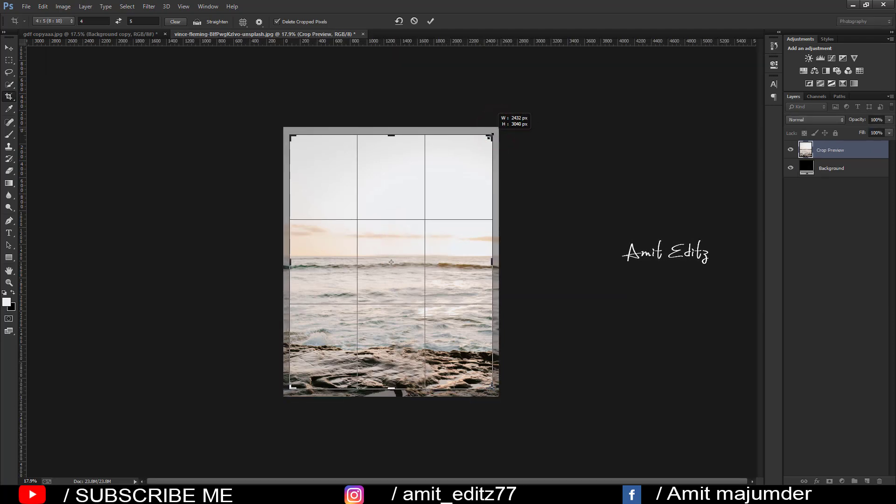
key(Return)
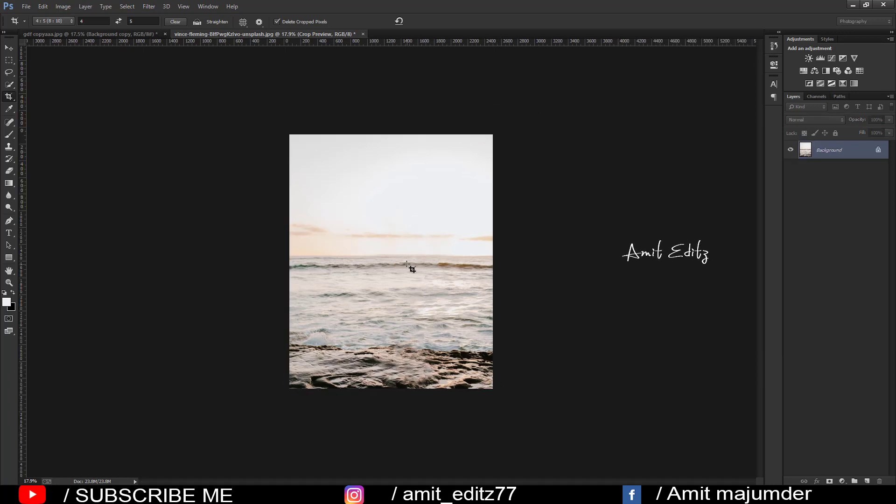
scroll(400, 273, up, 3)
scroll(400, 274, up, 2)
scroll(400, 273, down, 1)
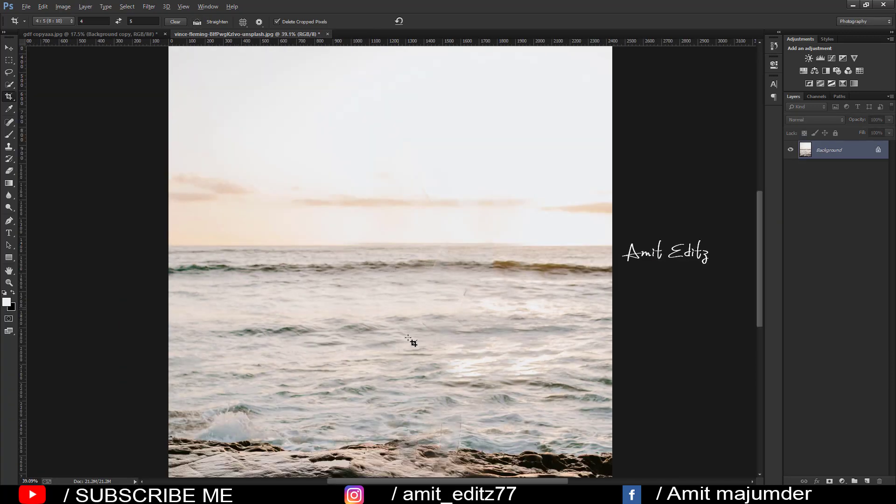
click(6, 48)
scroll(198, 172, down, 1)
Set a 500 px Clone Stamp brush and clone water over the surf above the rocks.
scroll(201, 174, down, 1)
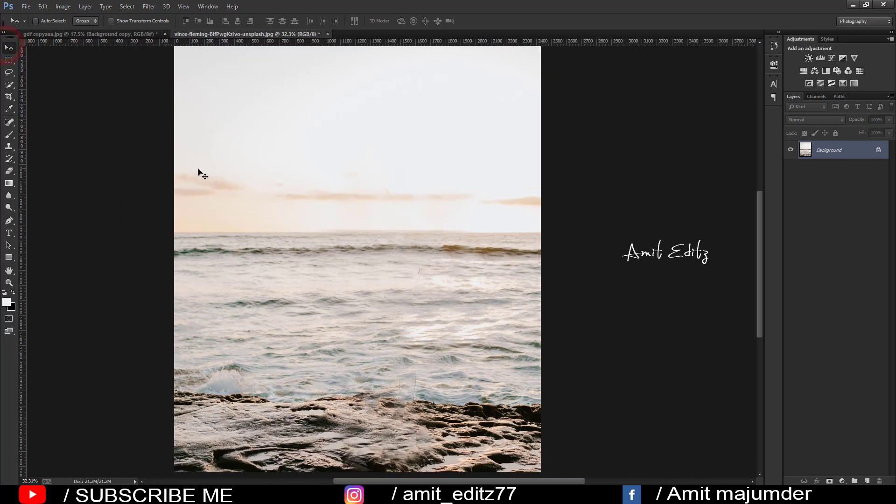
click(8, 122)
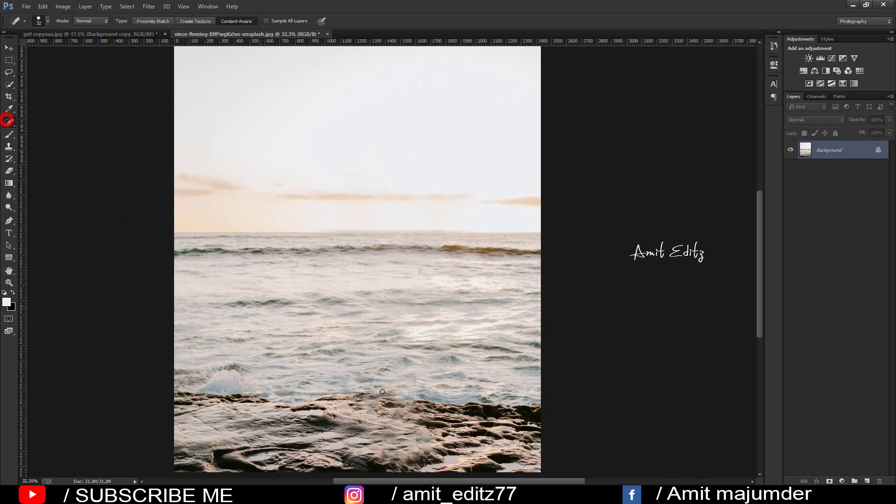
alt+right_click(409, 377)
click(9, 147)
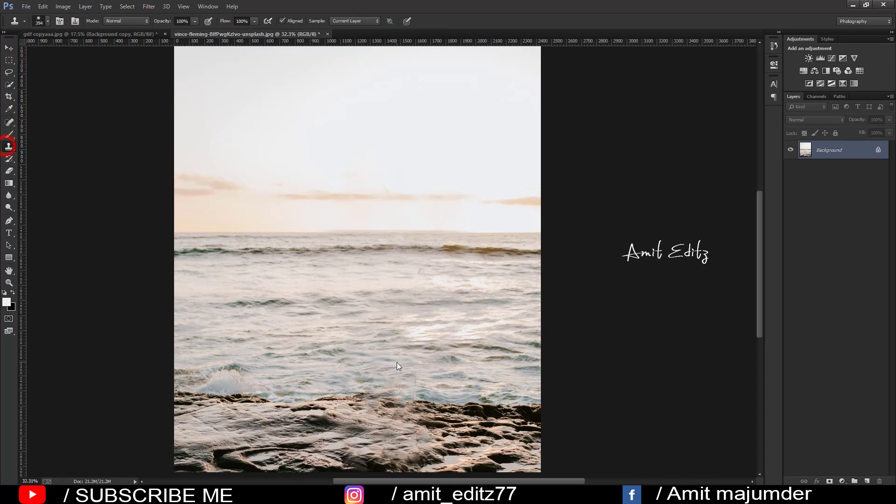
alt+right_click(405, 363)
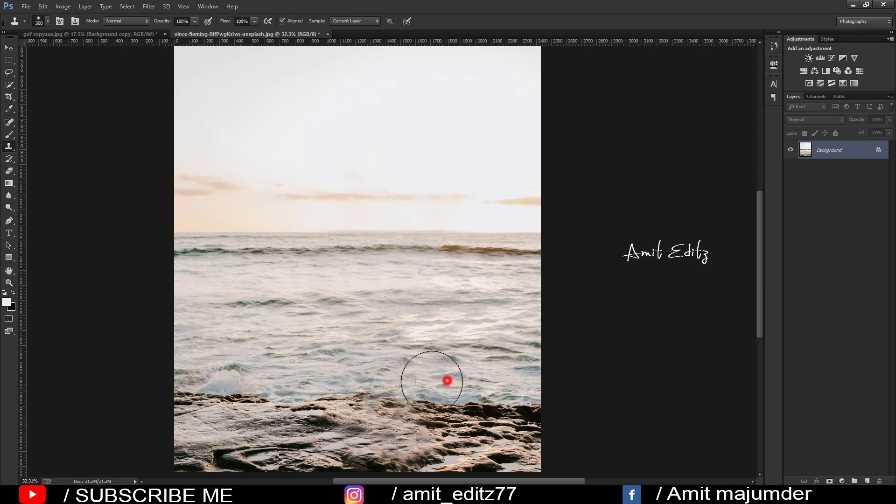
drag(447, 381, 416, 375)
click(381, 373)
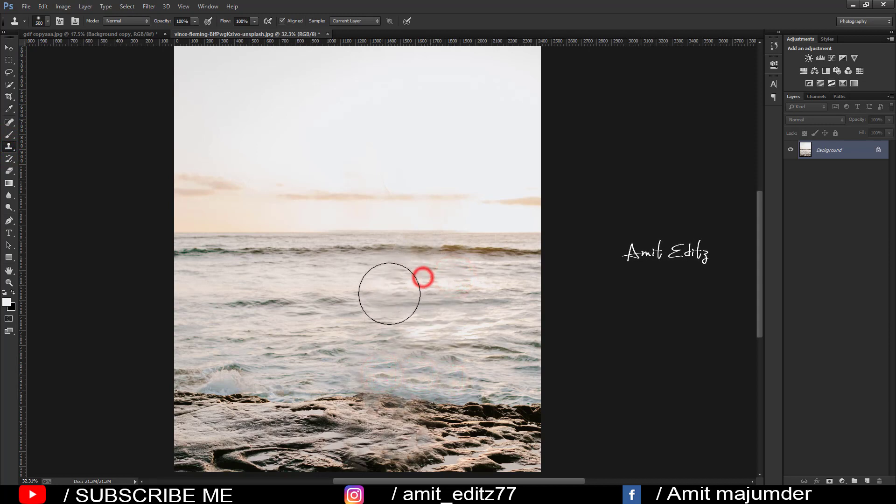
scroll(392, 318, down, 2)
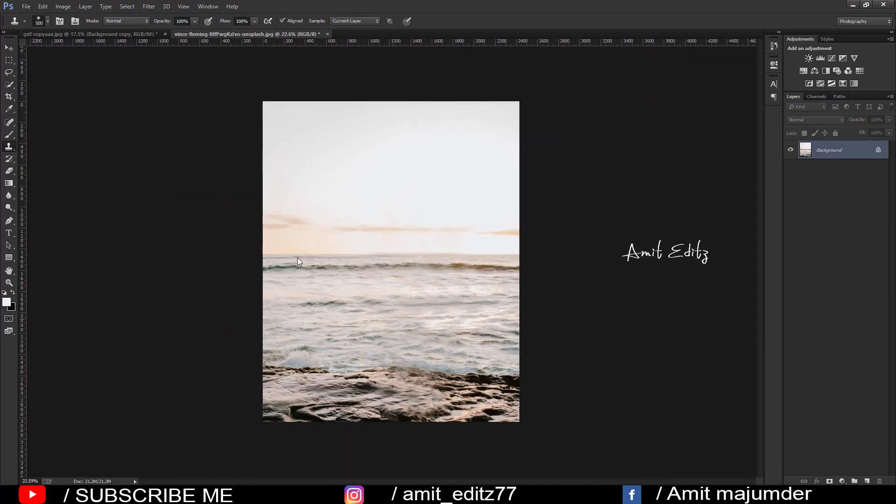
Save the beach photo as a Maximum-quality JPEG copy and return to the man's cut-out.
key(ctrl+shift+s)
text(amit editzzz)
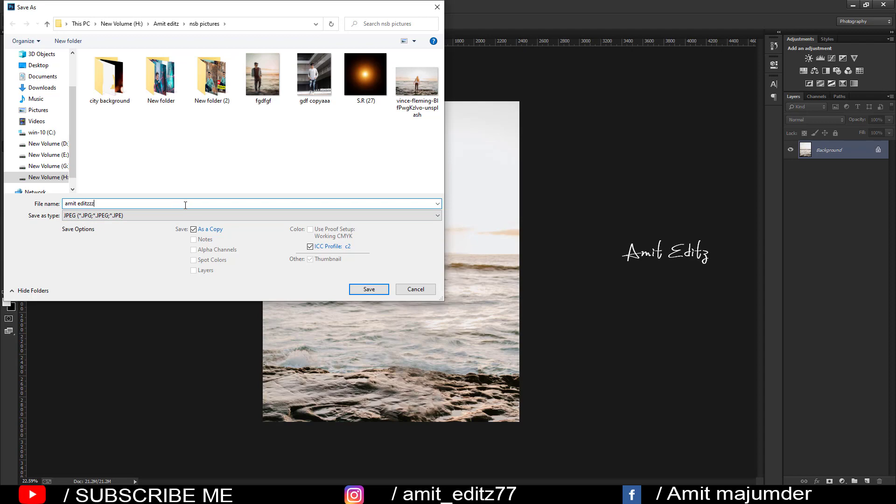
click(364, 289)
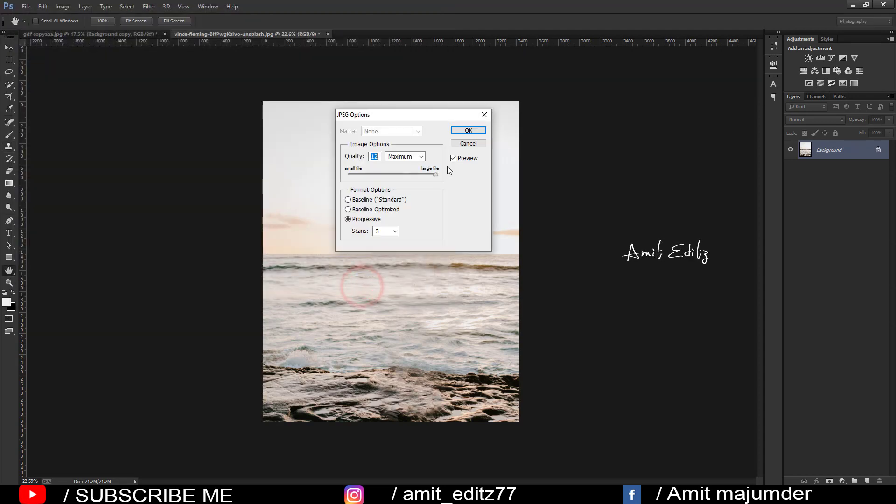
click(463, 131)
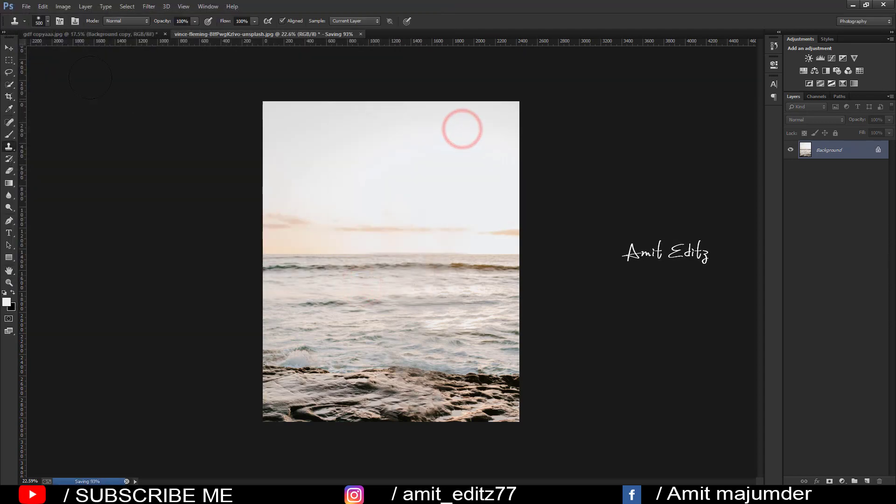
click(7, 47)
click(80, 35)
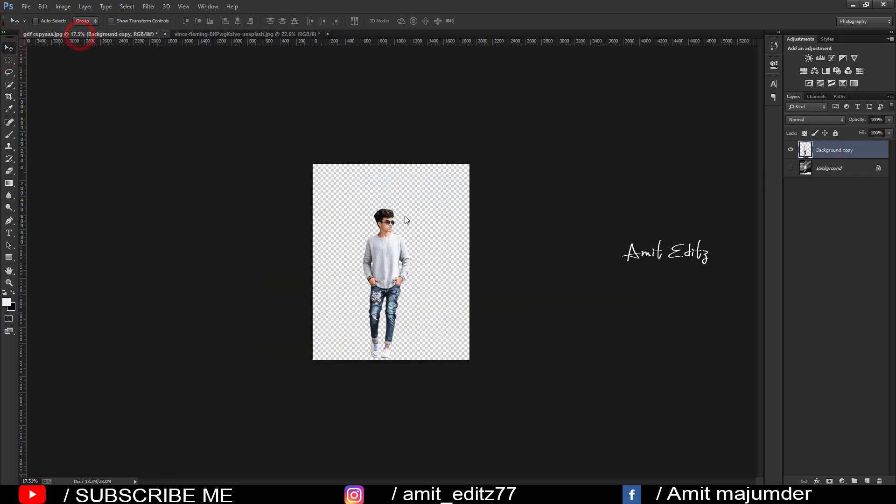
Drop the cut-out man into the beach photo, scale him to 123.5%, and stand him on the rocks.
mouse_move(385, 234)
mouse_down()
mouse_move(236, 36)
mouse_move(368, 262)
mouse_up()
key(ctrl+t)
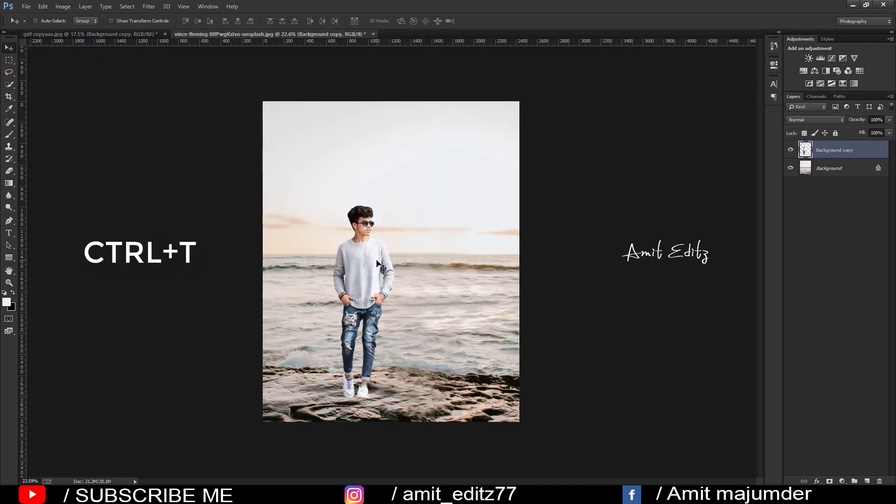
drag(395, 205, 401, 183)
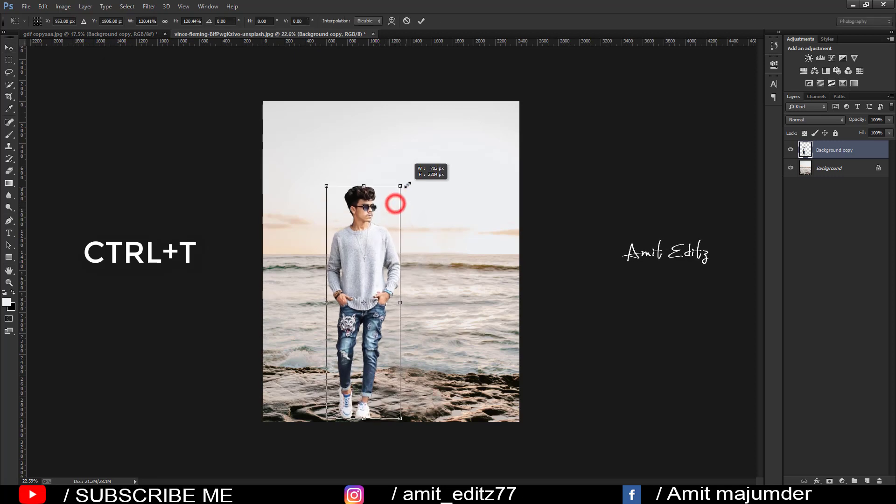
mouse_move(360, 269)
mouse_down()
mouse_move(364, 244)
mouse_move(364, 262)
mouse_up()
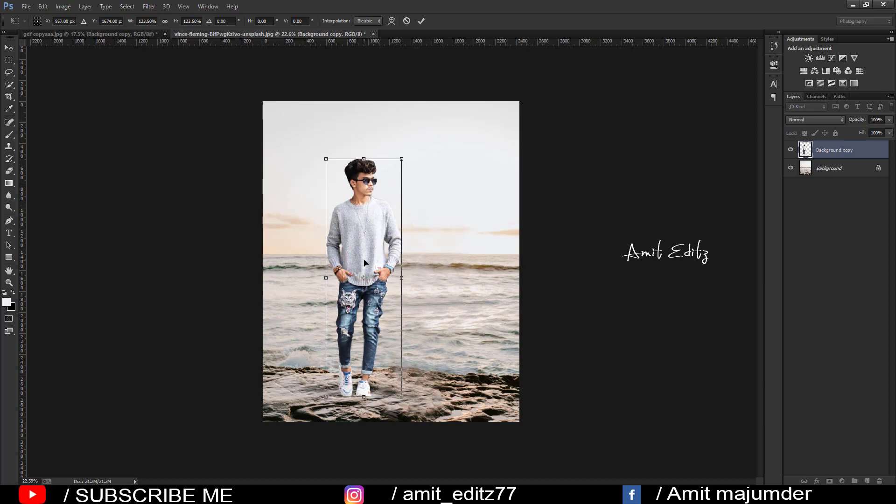
key(Return)
scroll(365, 266, up, 1)
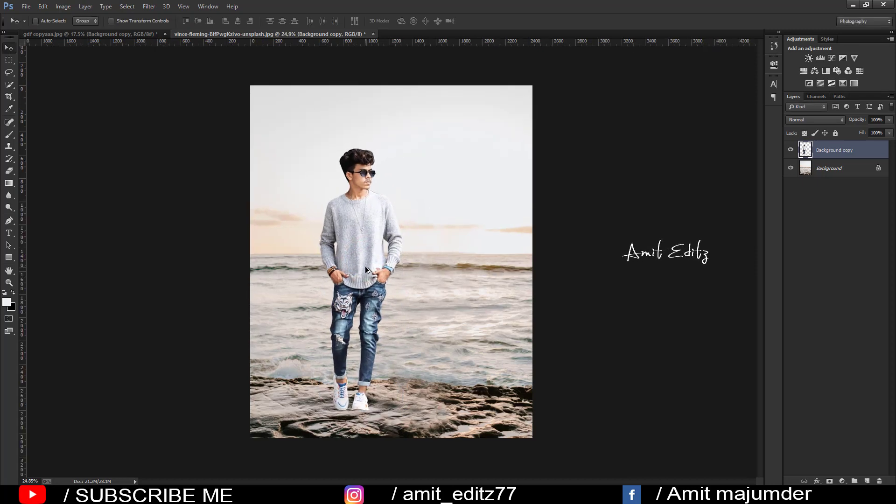
scroll(367, 267, down, 1)
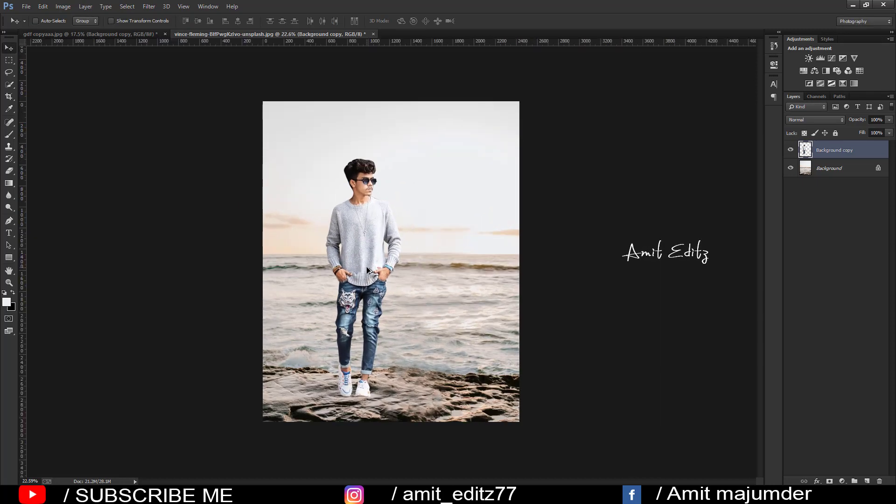
scroll(373, 197, up, 5)
scroll(378, 205, up, 5)
Switch to the Smudge tool with a scattered brush preset.
scroll(380, 214, up, 2)
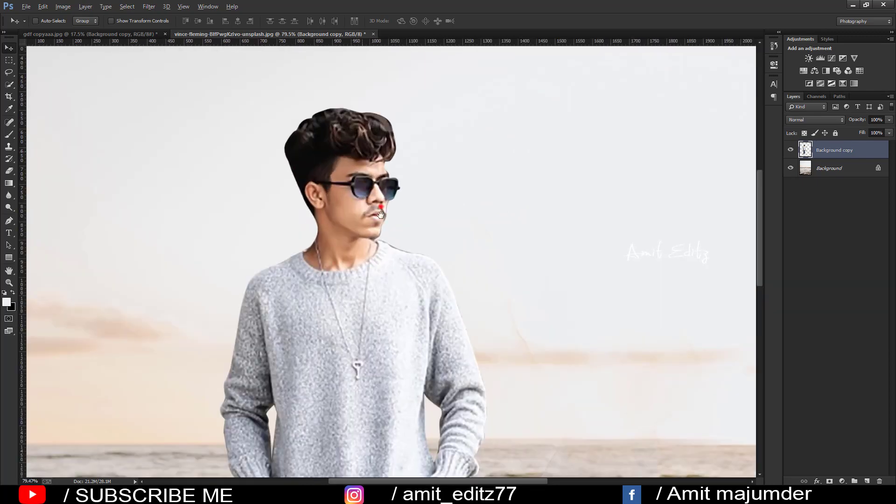
scroll(381, 210, down, 2)
scroll(244, 252, up, 3)
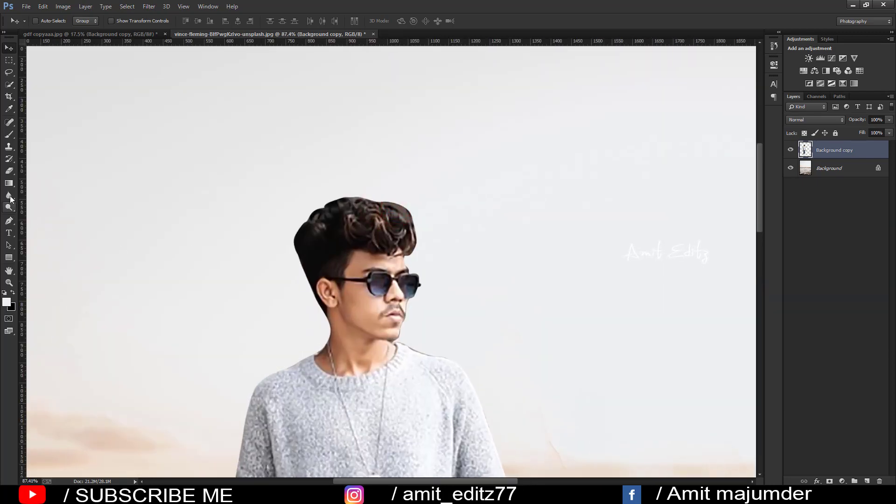
click(10, 195)
right_click(9, 195)
click(28, 214)
right_click(314, 237)
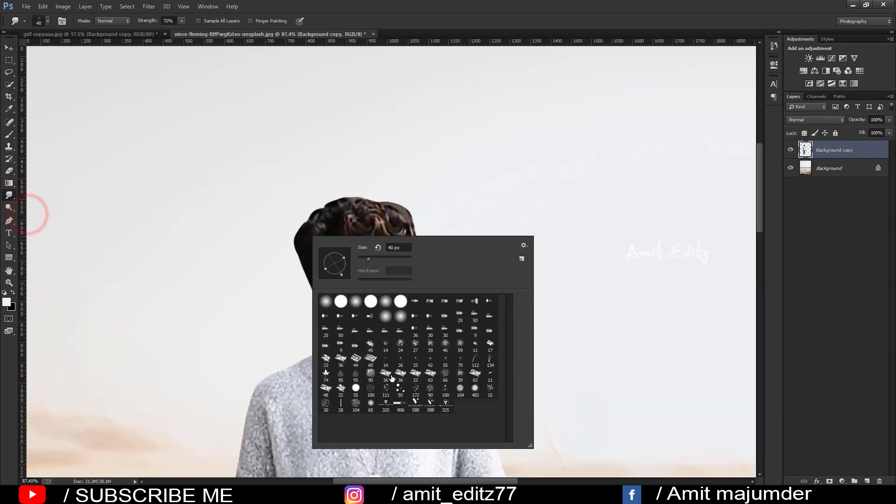
click(344, 275)
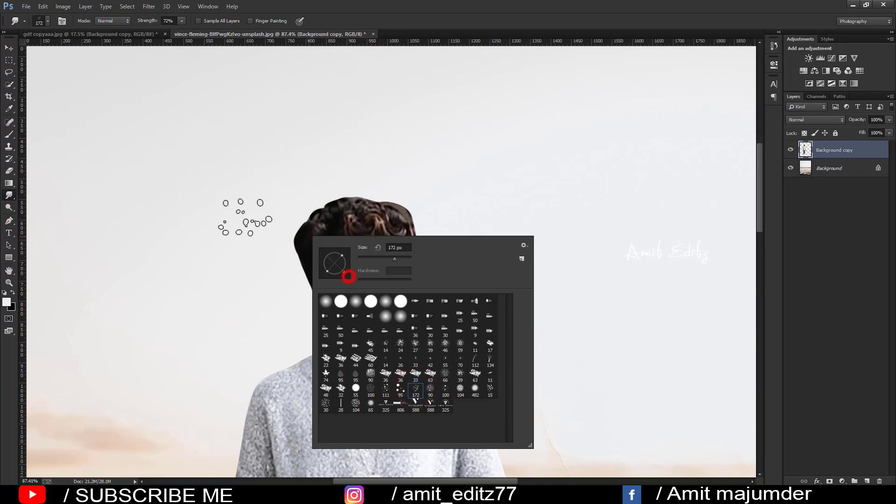
Smudge the top and side edges of the man's hair into wispy strands against the sky.
scroll(417, 229, up, 1)
scroll(417, 230, up, 4)
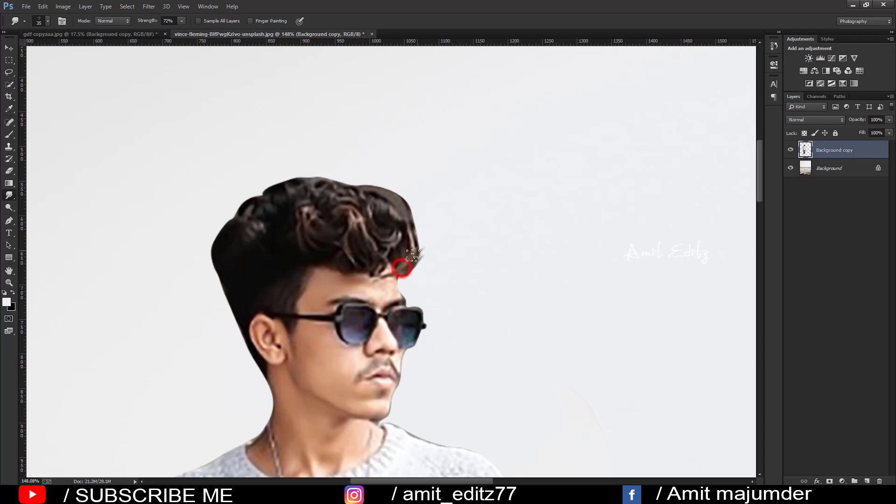
mouse_move(413, 256)
mouse_down()
mouse_move(408, 194)
mouse_move(411, 220)
mouse_move(373, 189)
mouse_move(312, 185)
mouse_move(285, 196)
mouse_move(280, 187)
mouse_move(236, 287)
mouse_move(217, 232)
mouse_move(220, 250)
mouse_move(268, 191)
mouse_move(226, 214)
mouse_up()
mouse_move(359, 186)
mouse_down()
mouse_move(294, 178)
mouse_move(322, 173)
mouse_move(296, 176)
mouse_move(383, 201)
mouse_move(372, 188)
mouse_up()
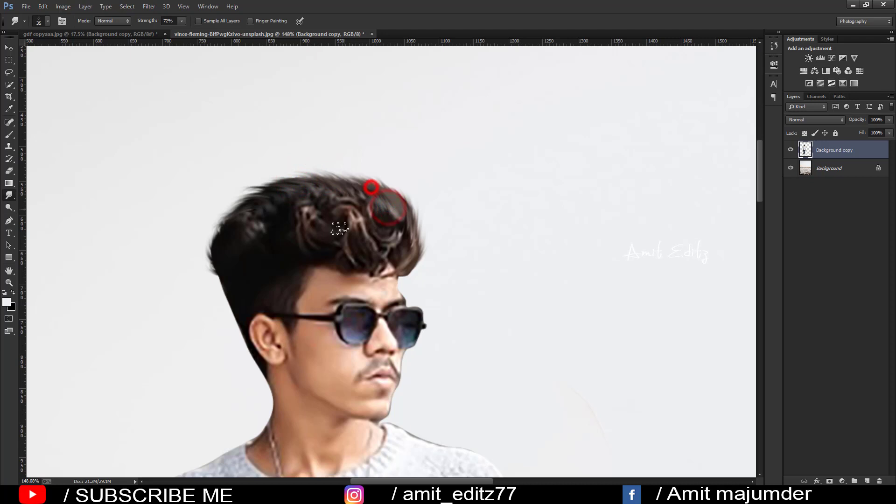
scroll(340, 229, down, 2)
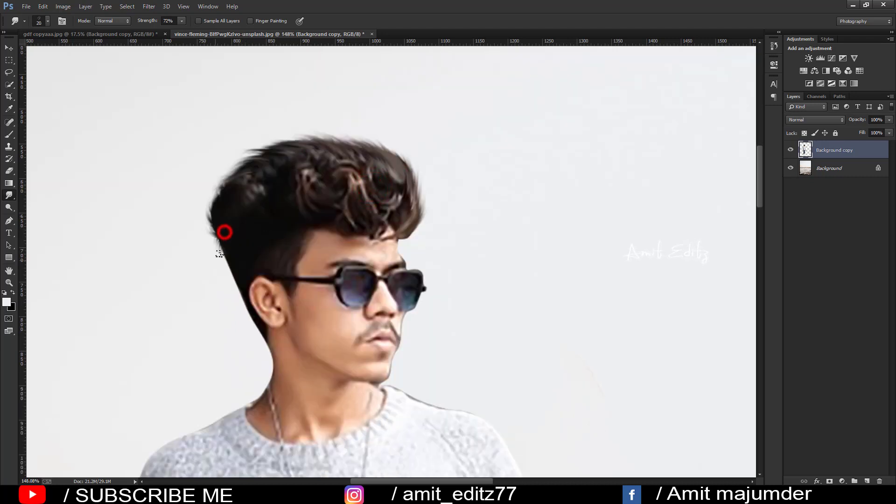
mouse_move(219, 253)
mouse_down()
mouse_move(224, 235)
mouse_move(230, 254)
mouse_move(231, 245)
mouse_move(221, 204)
mouse_up()
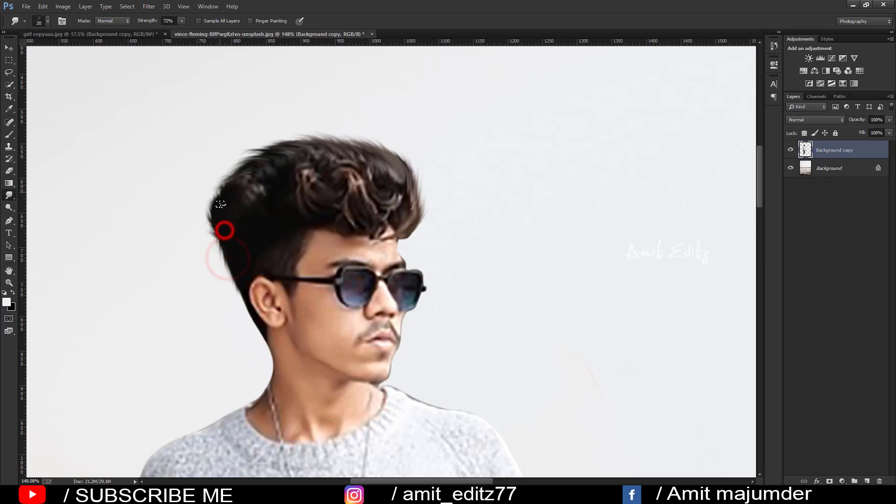
key(ctrl+0)
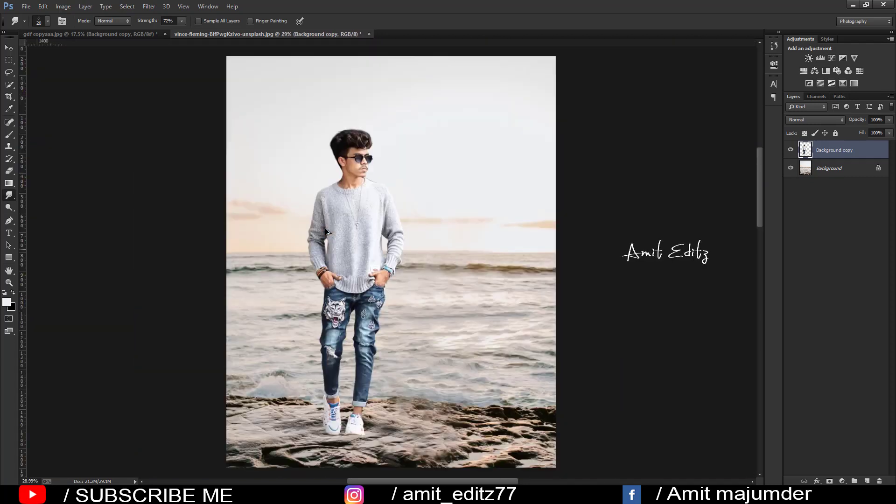
scroll(377, 145, up, 5)
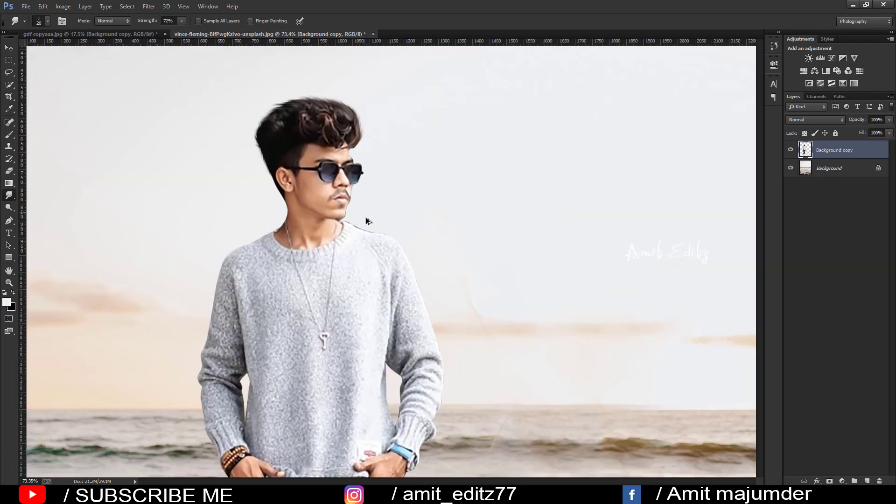
Erase the leftover fringe along the man's neck and shoulder edge.
scroll(368, 221, up, 3)
key(e)
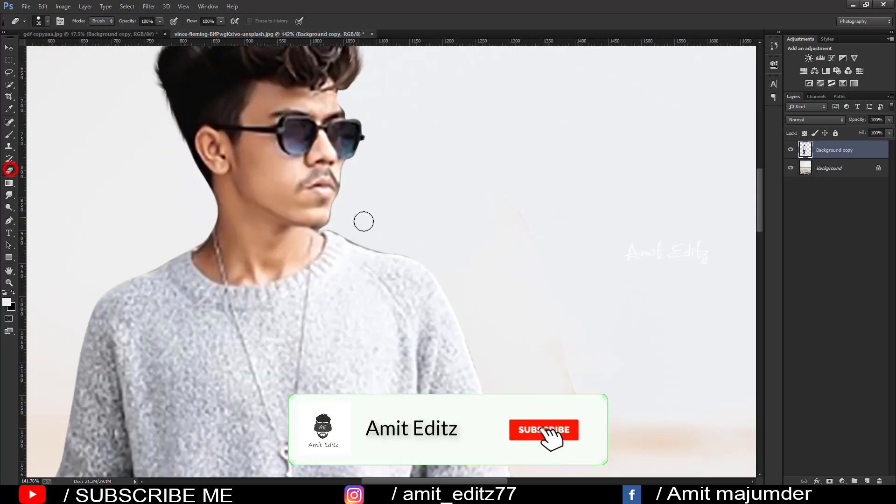
drag(350, 229, 405, 246)
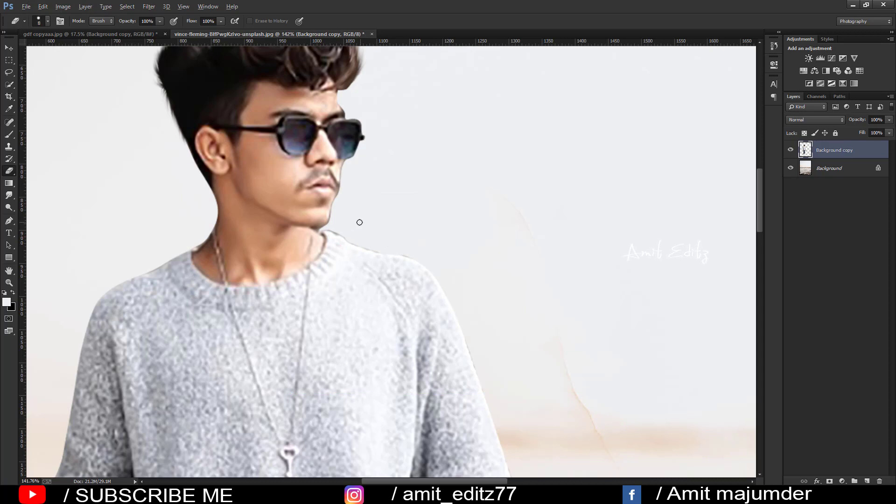
drag(336, 232, 361, 245)
scroll(371, 201, down, 3)
scroll(372, 202, down, 1)
scroll(383, 217, down, 2)
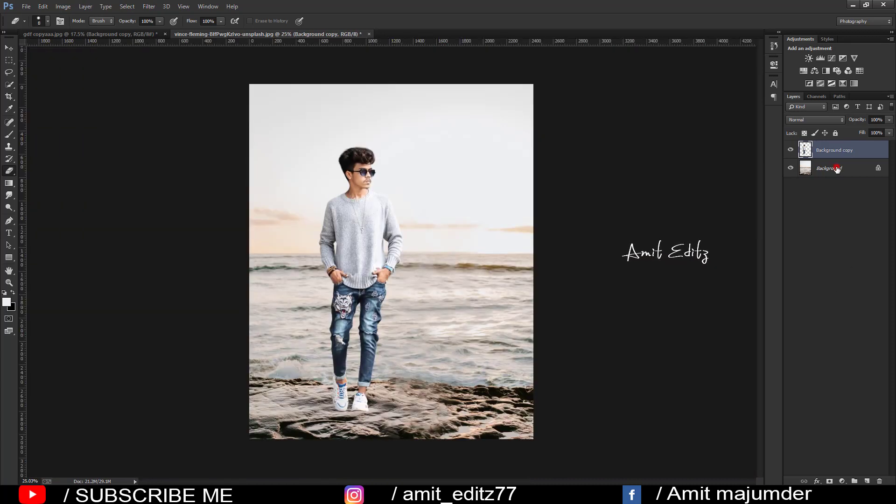
Duplicate the Background layer, then delete the duplicate again.
drag(838, 169, 866, 482)
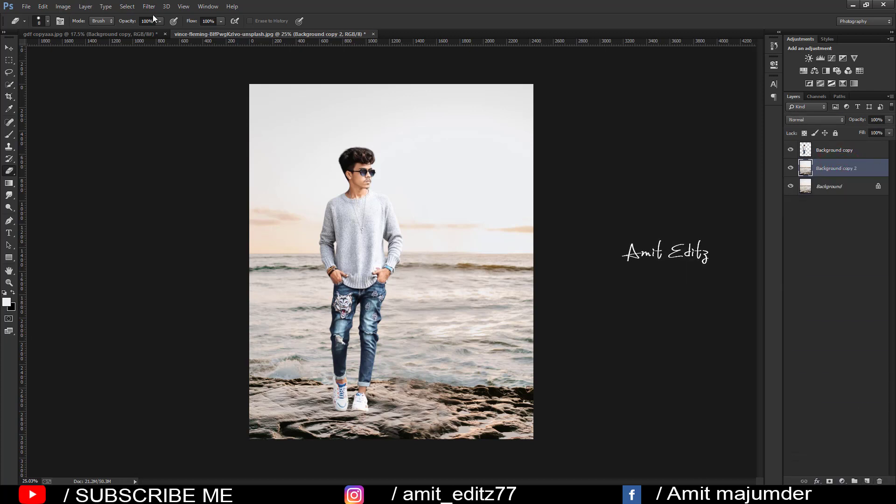
key(Delete)
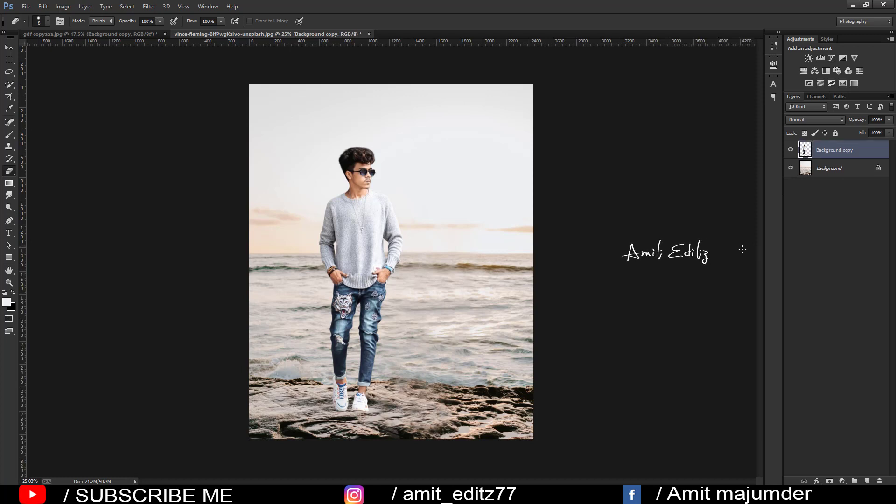
key(ctrl+0)
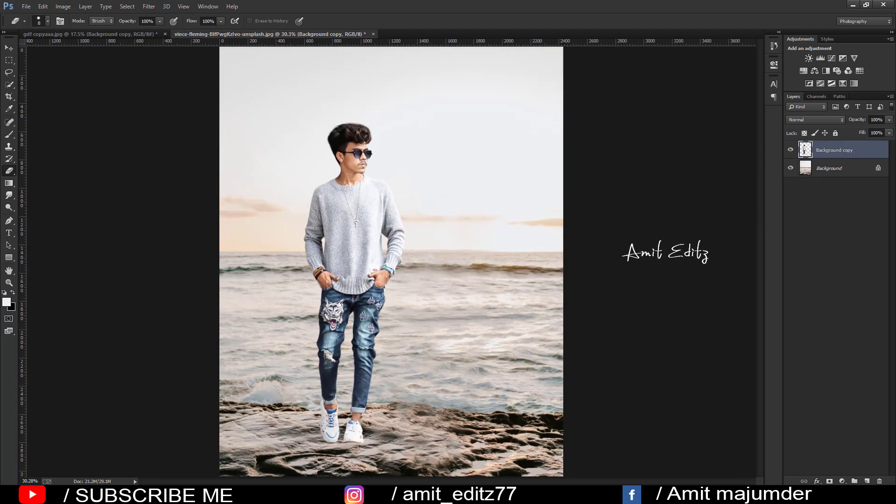
Add a new empty layer and set up a small black brush for painting shadows.
click(867, 481)
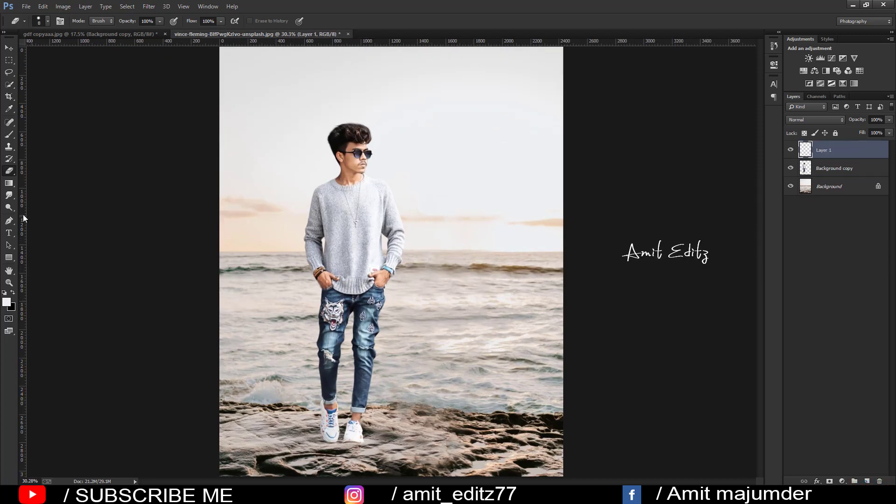
key(b)
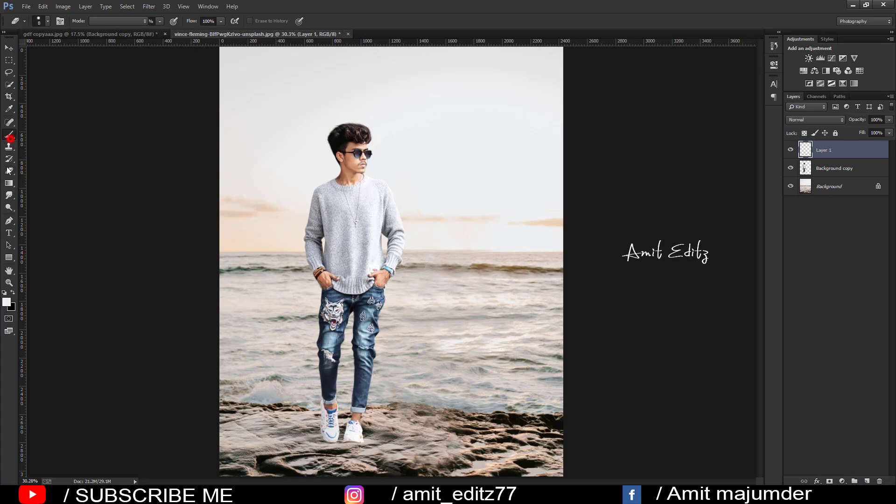
click(12, 292)
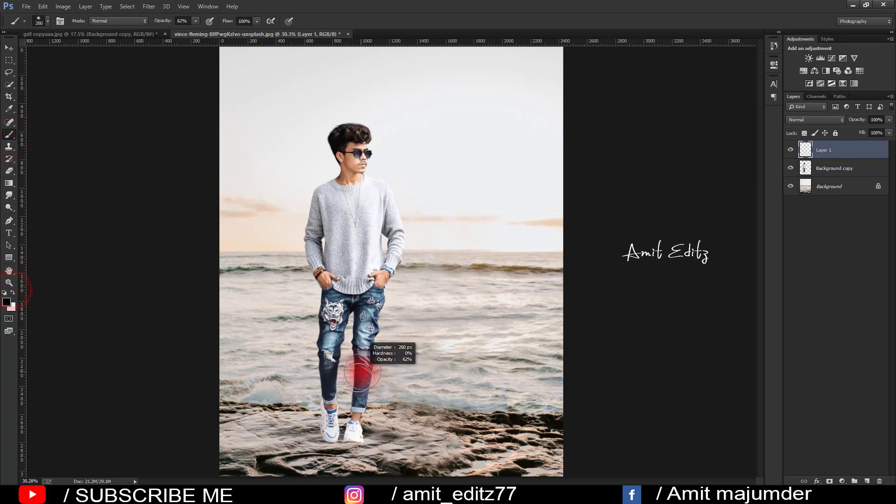
scroll(362, 374, up, 1)
scroll(362, 422, down, 2)
scroll(361, 423, up, 6)
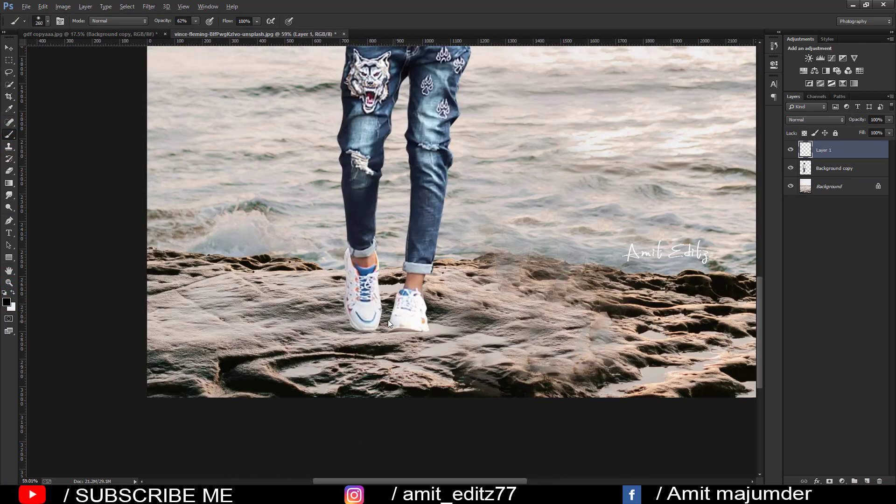
key(bracketleft)
scroll(400, 328, up, 1)
scroll(420, 331, left, 2)
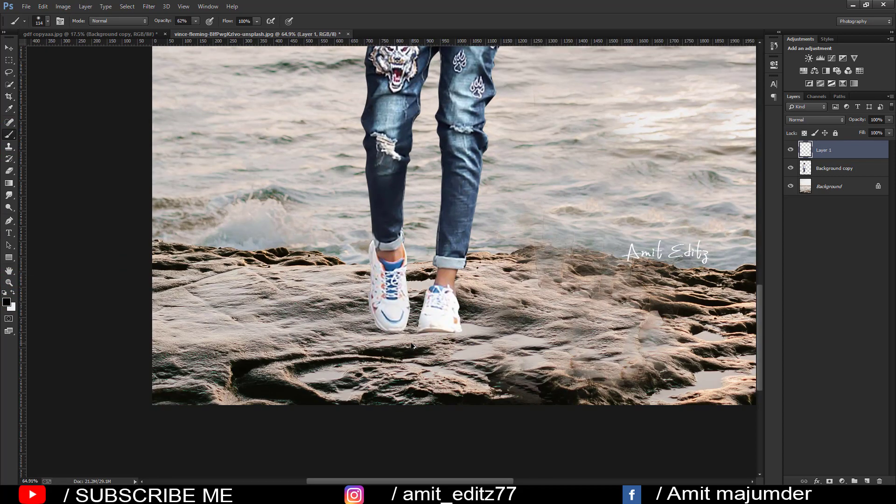
scroll(439, 335, up, 1)
key(bracketleft)
key(bracketleft)
key(bracketleft)
scroll(452, 337, up, 1)
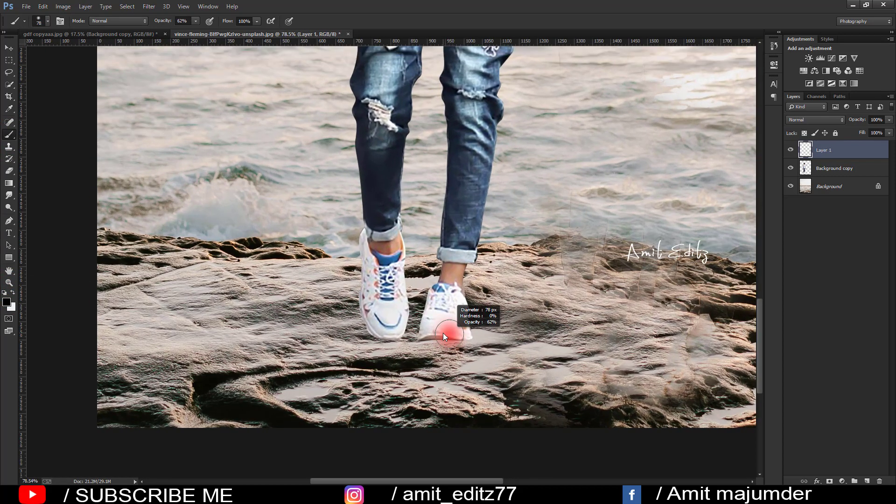
Paint soft shadow strokes beneath both shoes, enlarging the brush partway through.
click(428, 335)
scroll(443, 336, up, 1)
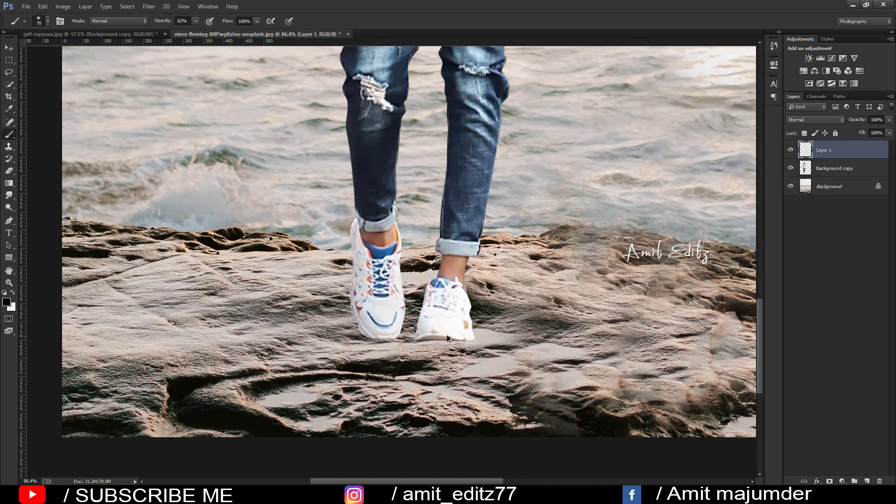
scroll(448, 341, left, 1)
alt+right_click(451, 344)
drag(449, 339, 500, 337)
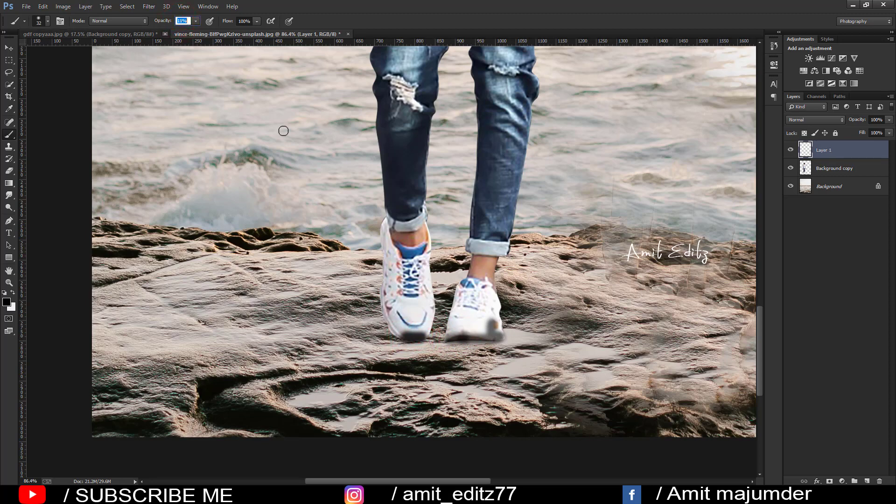
key(bracketright)
key(bracketright)
key(bracketright)
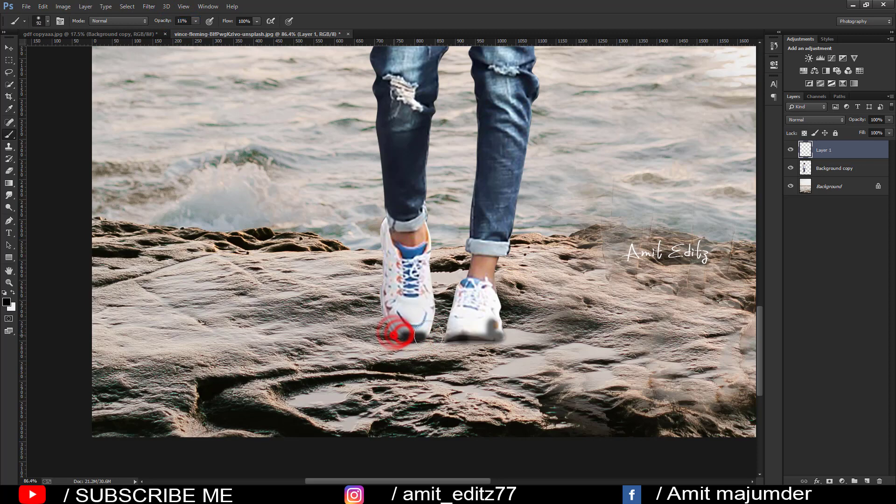
mouse_move(395, 332)
mouse_down()
mouse_move(386, 342)
mouse_move(392, 358)
mouse_up()
Spread faint shadow on the rock around both shoes and move Layer 1 below Background copy.
click(494, 342)
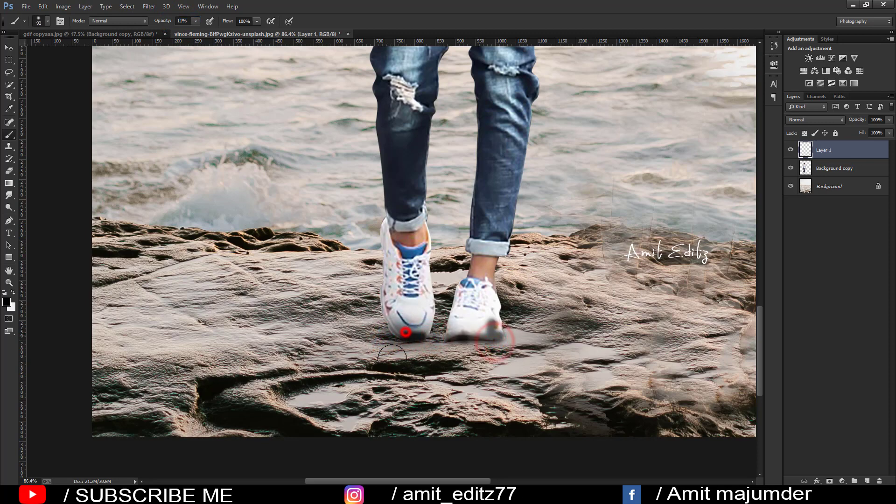
click(344, 357)
alt+scroll(441, 360, down, 3)
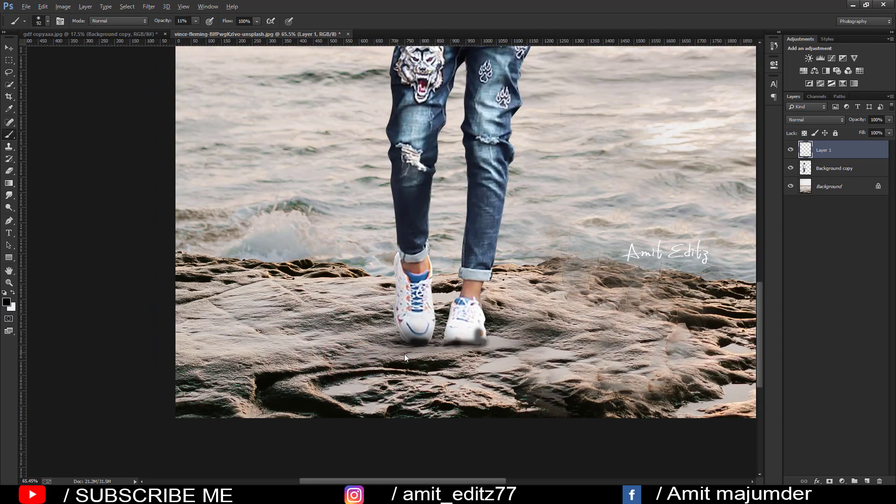
click(297, 367)
click(382, 348)
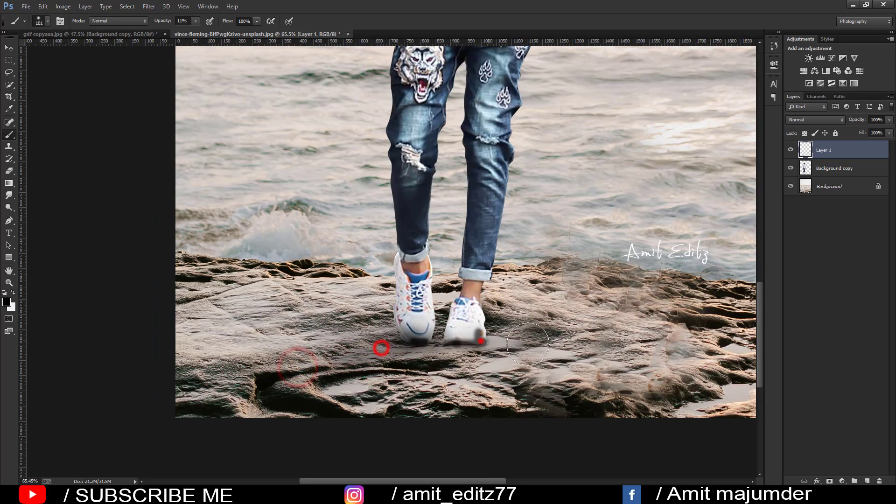
drag(528, 344, 540, 344)
click(399, 323)
click(392, 348)
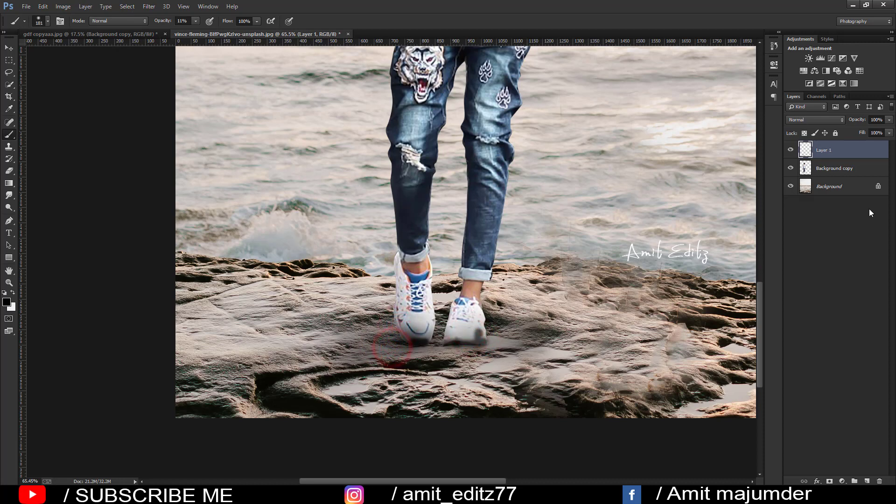
drag(835, 160, 835, 178)
Zoom in and deepen the faint shadow beneath the right shoe.
alt+scroll(540, 326, down, 5)
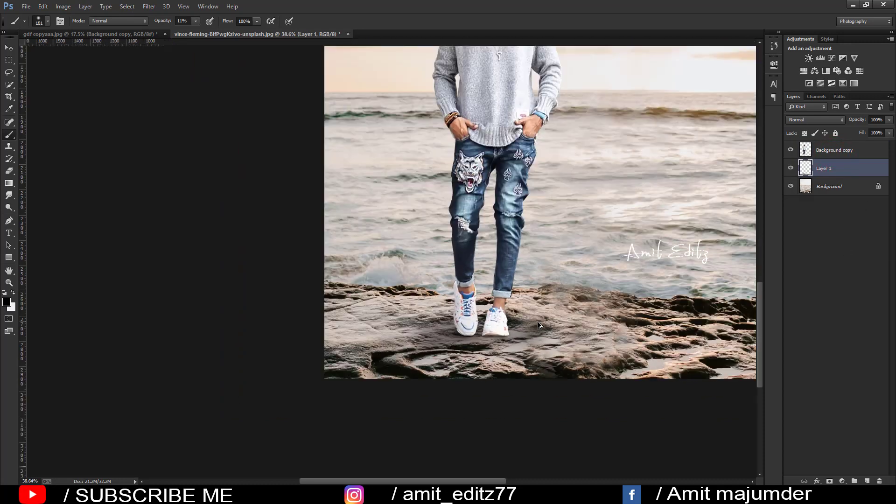
alt+scroll(405, 397, up, 5)
alt+scroll(374, 399, up, 3)
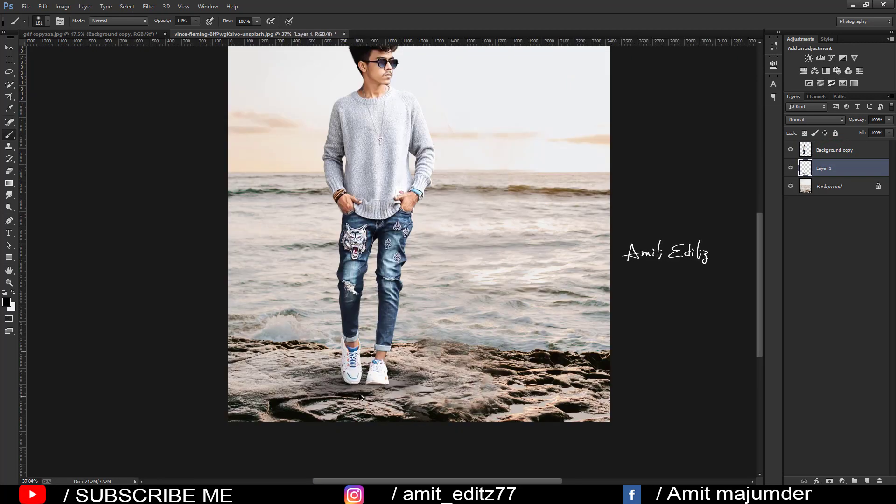
alt+scroll(369, 400, up, 4)
mouse_move(401, 369)
mouse_down()
mouse_move(419, 377)
mouse_move(410, 370)
mouse_up()
click(406, 367)
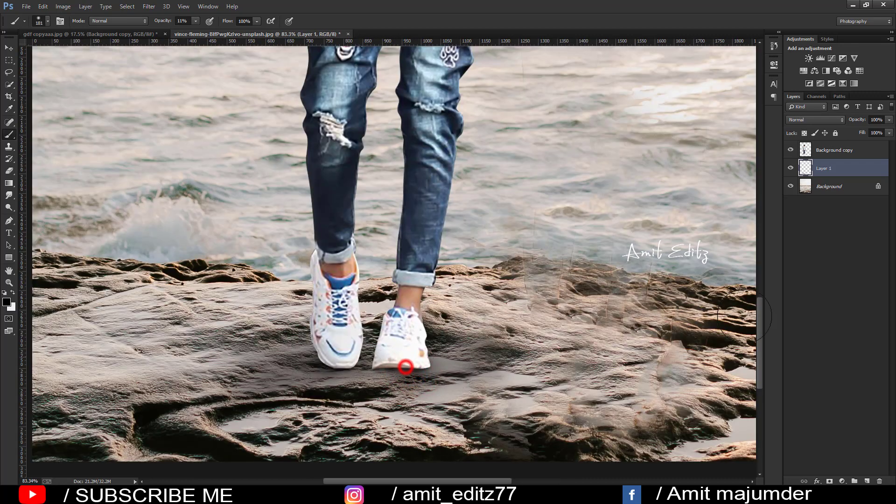
Add an empty Layer 2 above Background copy, then delete it.
click(838, 148)
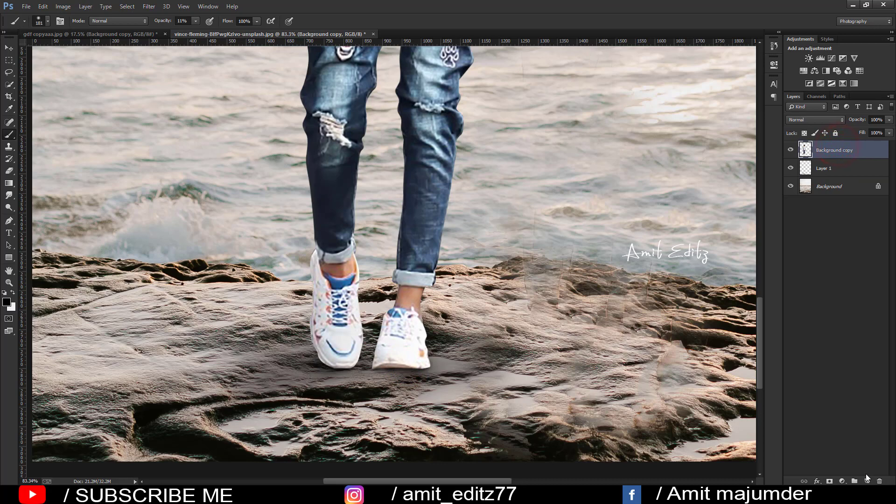
click(867, 480)
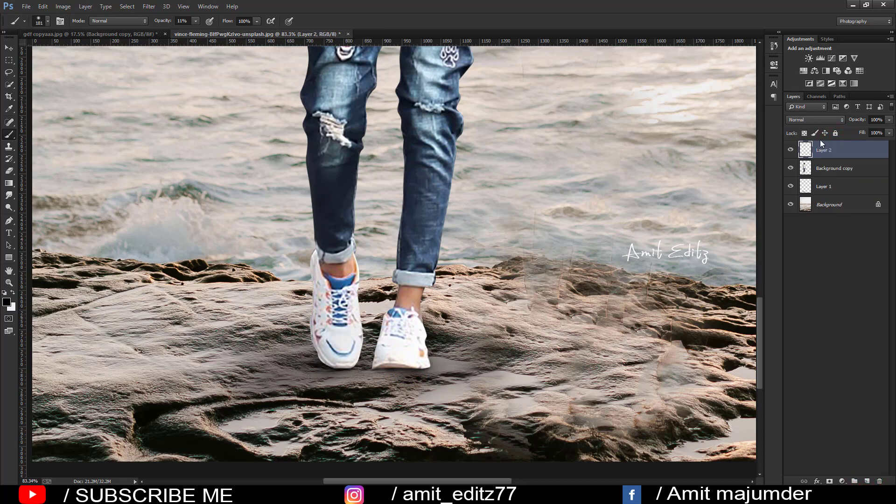
click(808, 168)
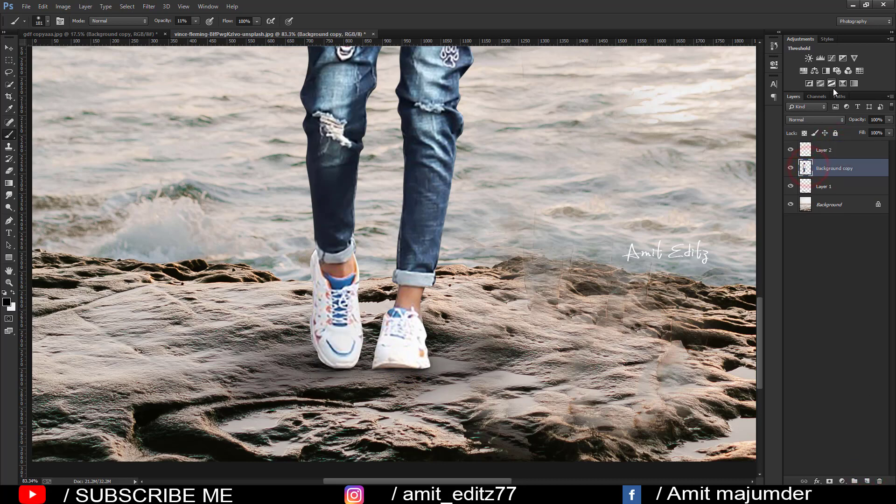
click(822, 150)
click(806, 168)
drag(822, 150, 870, 481)
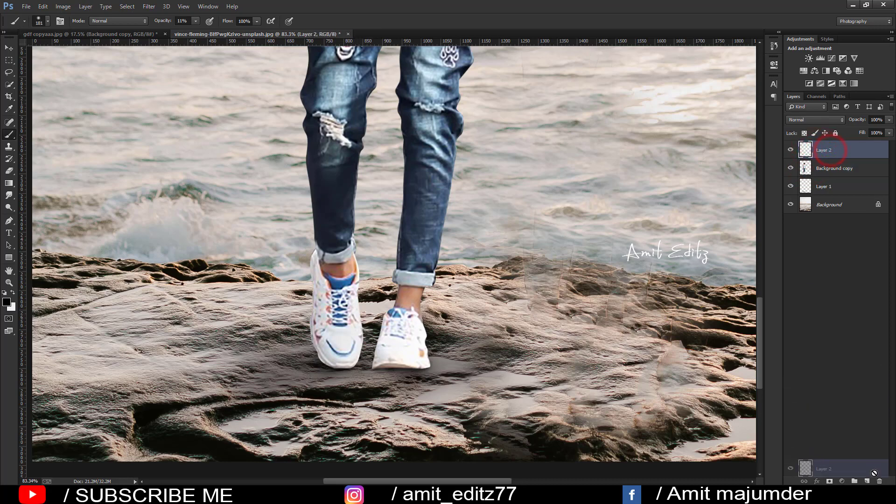
drag(848, 148, 880, 480)
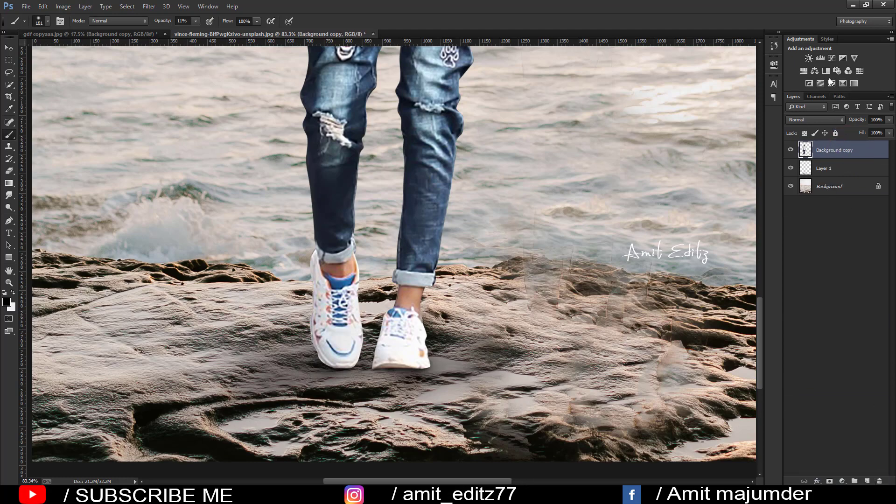
Add a trial Curves adjustment pulled down to darken, then delete it.
click(831, 59)
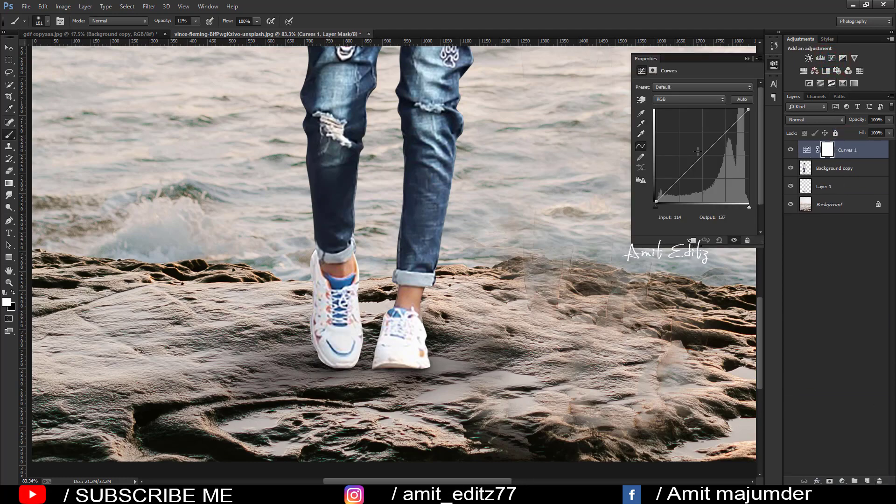
drag(697, 151, 711, 172)
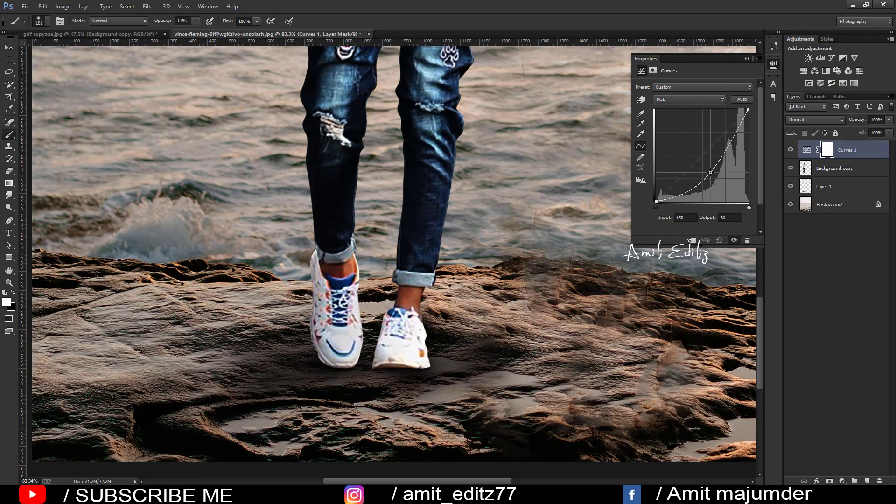
click(747, 59)
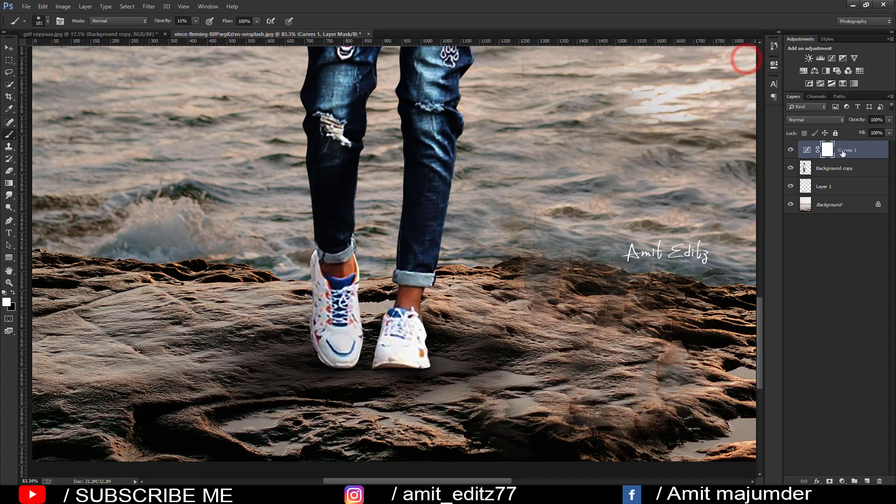
drag(852, 154, 881, 480)
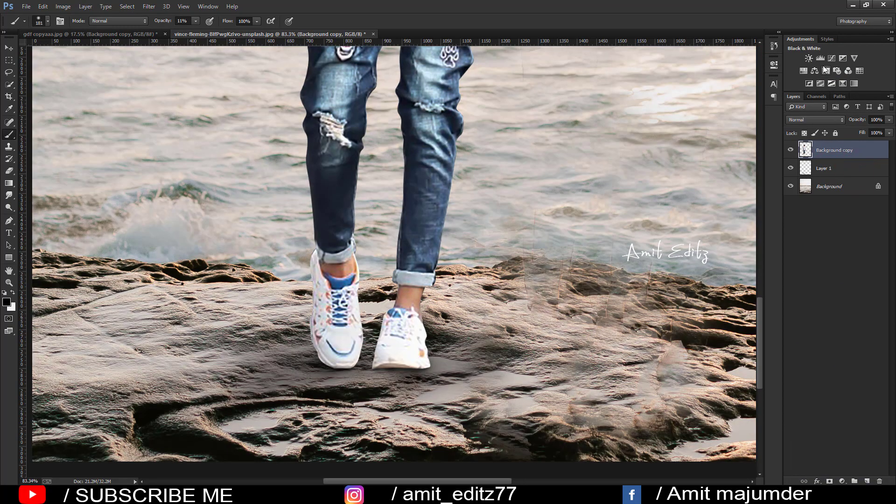
Add a Brightness/Contrast adjustment with brightness lowered to -92.
click(809, 58)
mouse_move(682, 110)
mouse_down()
mouse_move(644, 108)
mouse_move(682, 116)
mouse_move(661, 116)
mouse_up()
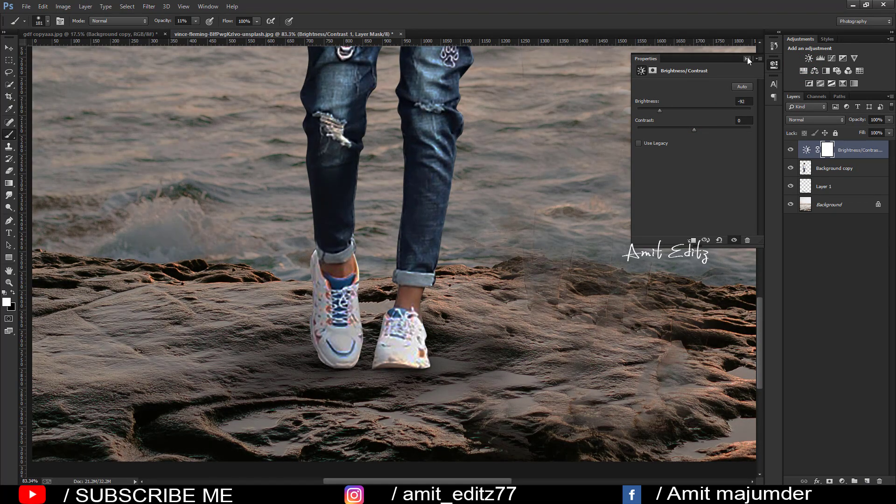
click(747, 58)
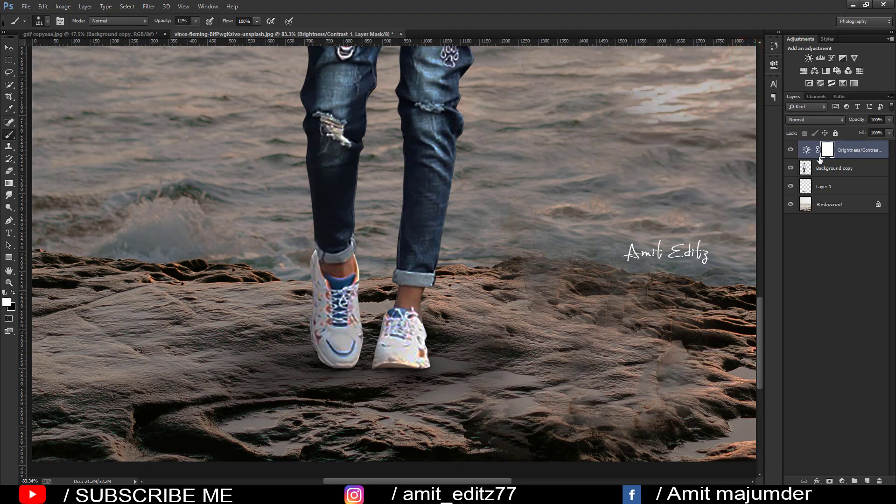
Invert the Brightness/Contrast mask and start painting it under the left shoe with a 111 brush.
key(ctrl+i)
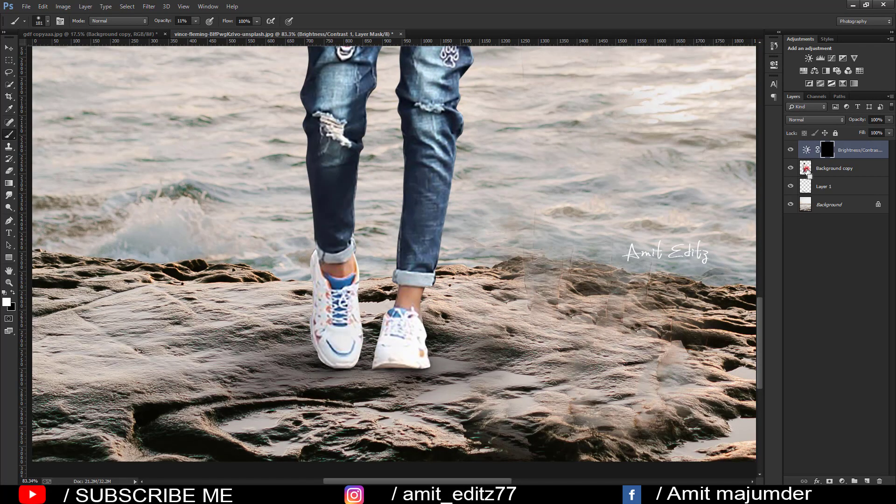
ctrl+click(807, 169)
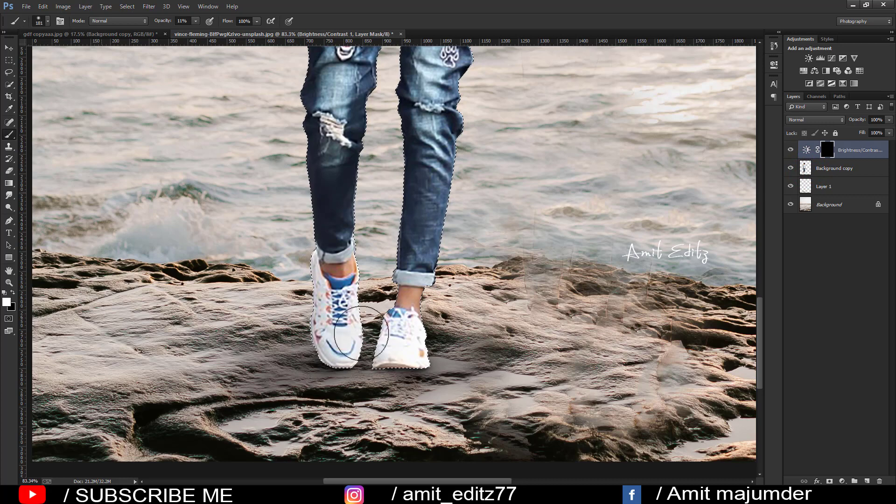
key(bracketleft)
key(bracketleft)
key(bracketleft)
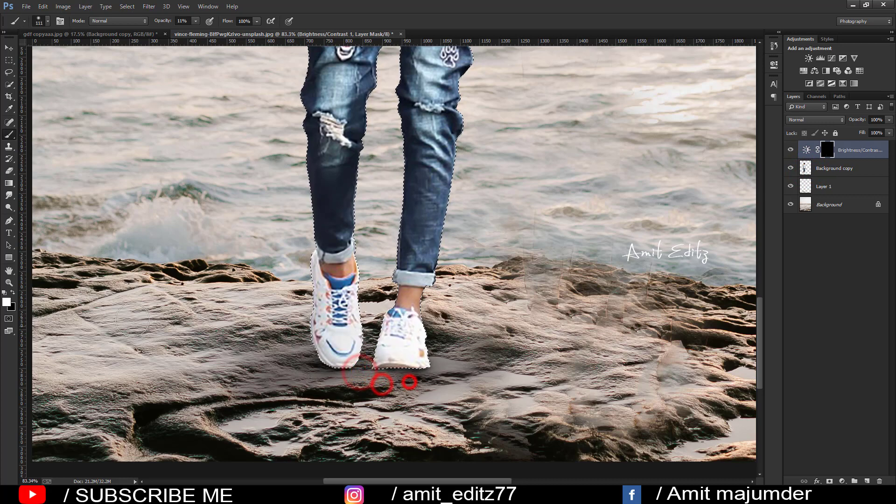
click(13, 292)
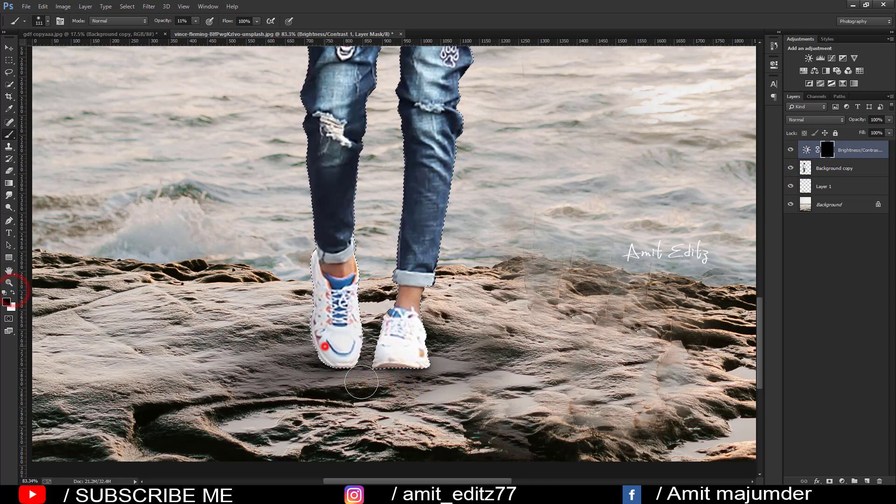
drag(311, 330, 328, 369)
text(68)
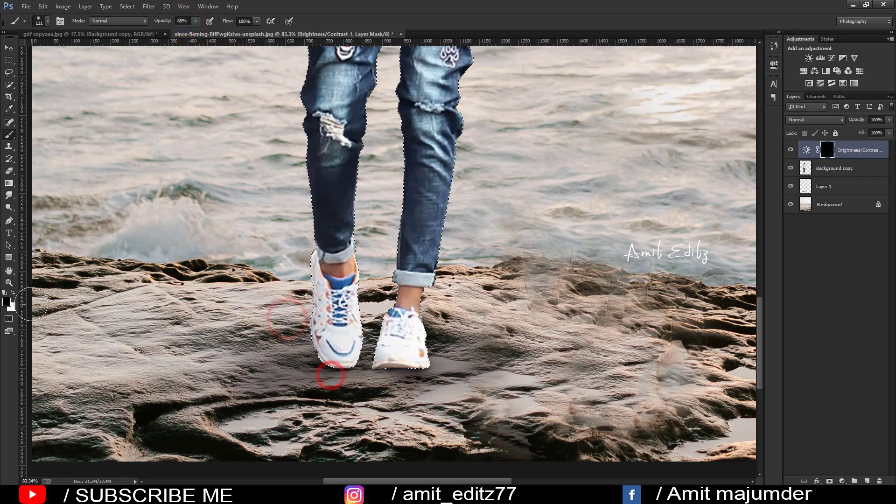
Zoom in closely on the man's shoes and return to the Brush tool.
click(9, 283)
mouse_move(228, 340)
mouse_down()
mouse_move(379, 386)
mouse_move(343, 344)
mouse_move(317, 343)
mouse_up()
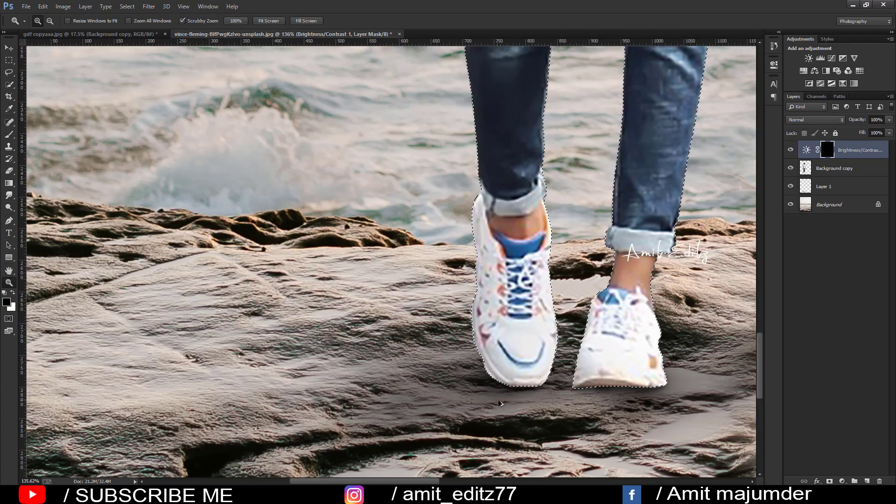
click(9, 135)
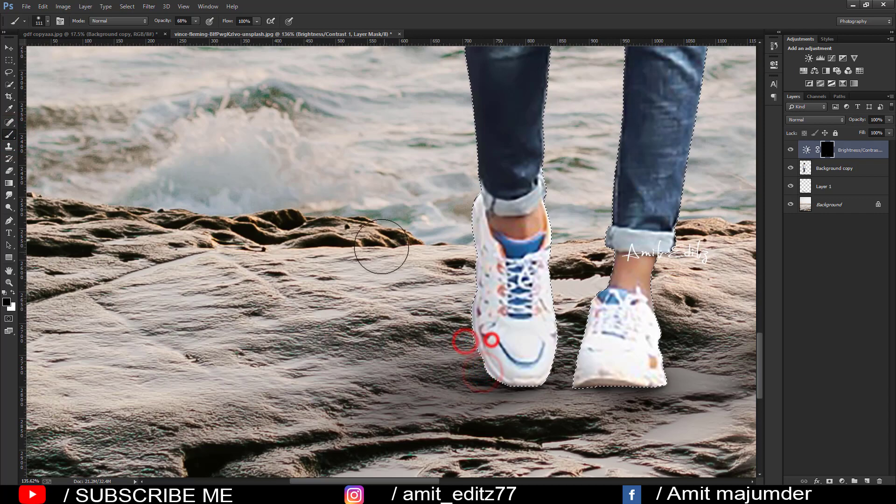
scroll(397, 271, down, 1)
scroll(410, 280, down, 1)
scroll(413, 285, down, 1)
scroll(372, 275, up, 1)
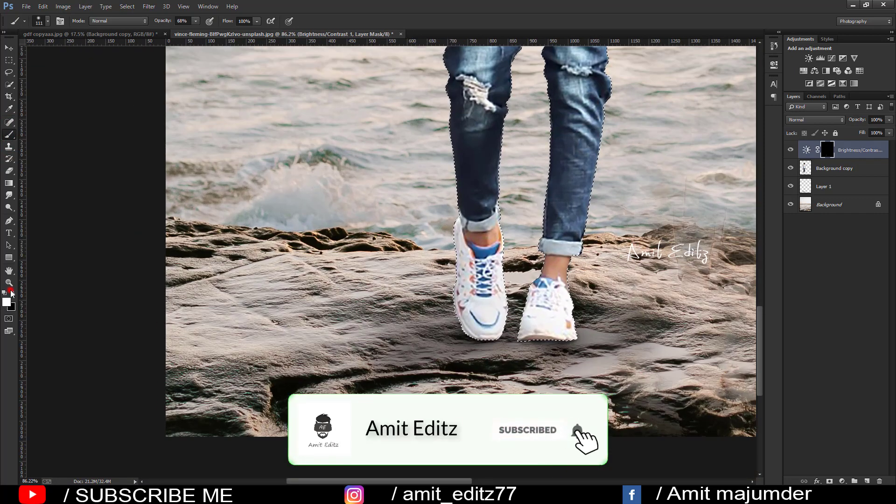
Paint the mask under and between both shoes to darken their ground shadows.
click(472, 312)
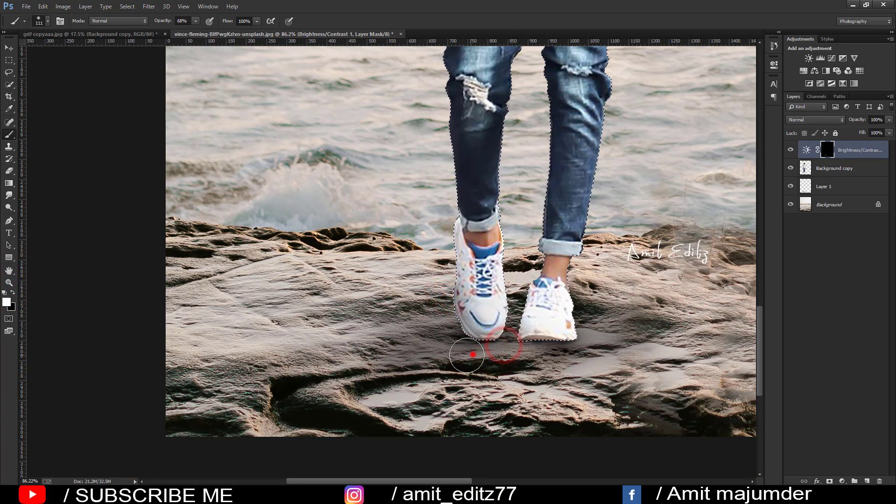
drag(531, 337, 561, 346)
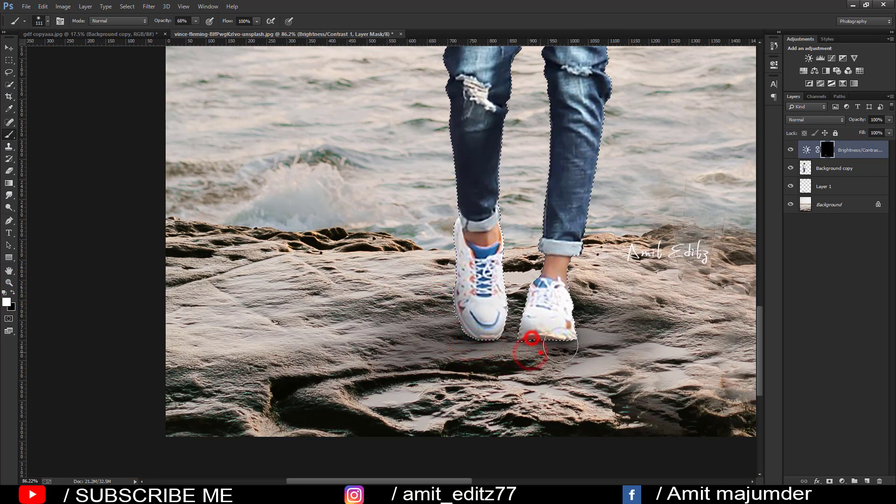
click(516, 272)
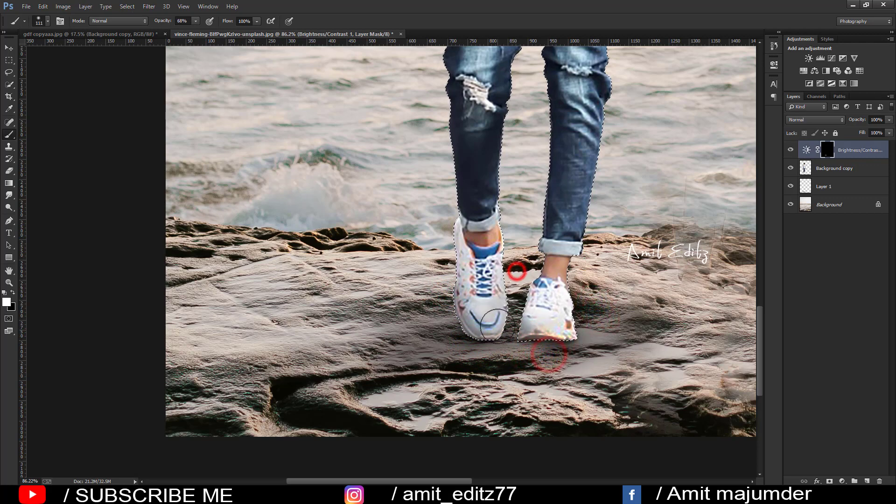
click(493, 360)
click(513, 325)
click(554, 358)
click(449, 349)
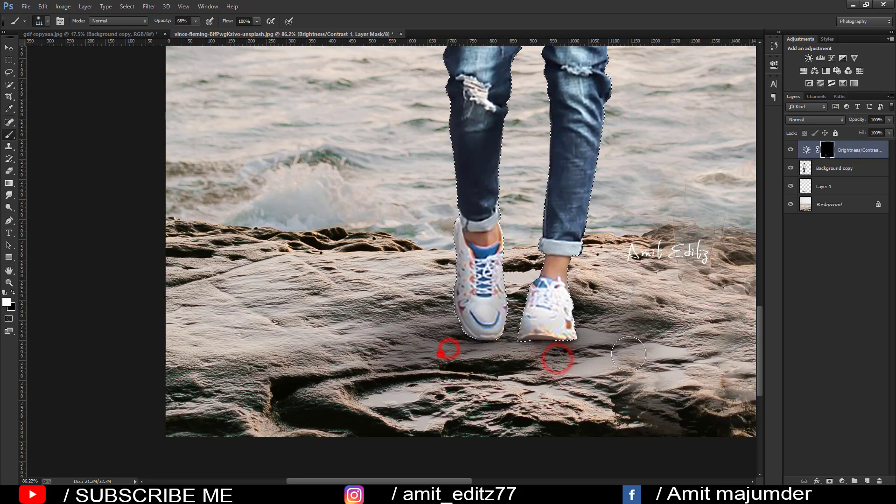
click(383, 374)
click(462, 348)
click(487, 342)
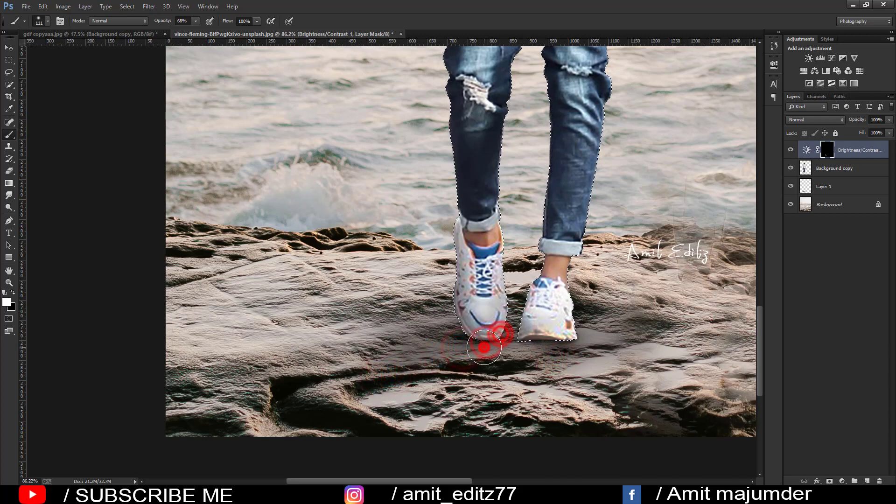
Paint the mask along the jeans edges and sneakers, then make Background copy active.
click(518, 148)
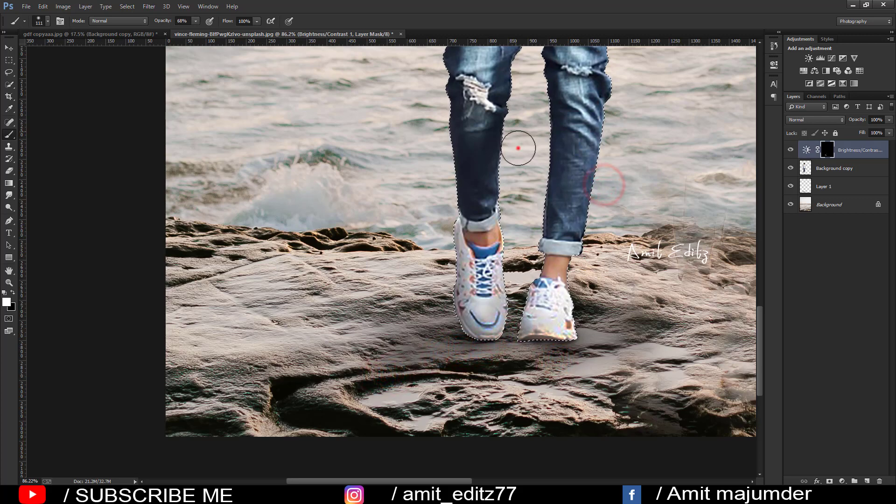
click(514, 180)
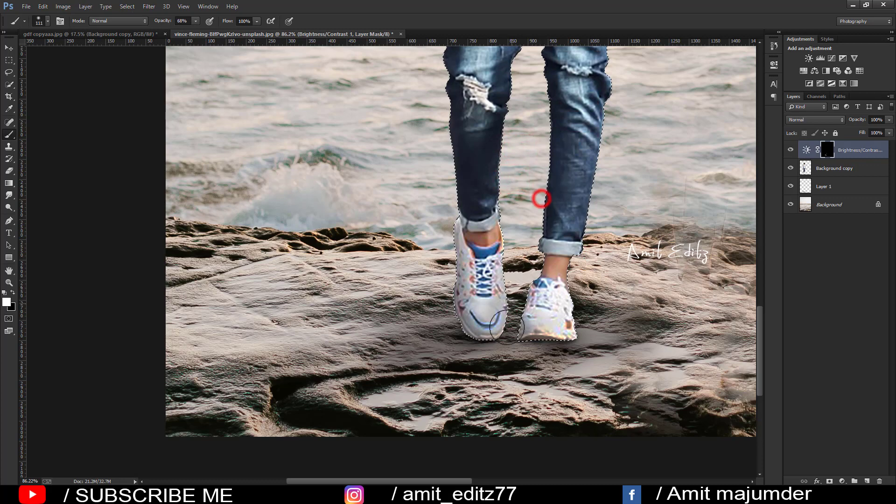
scroll(507, 326, up, 3)
click(534, 113)
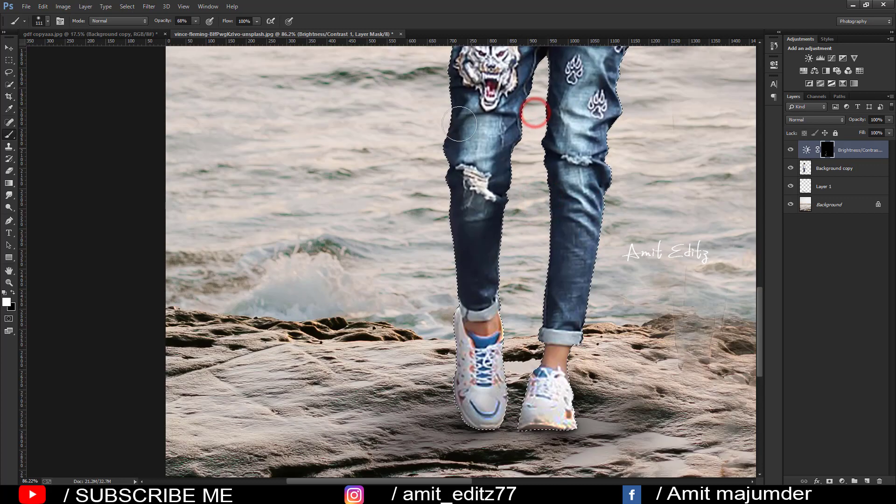
click(444, 133)
click(442, 244)
click(620, 136)
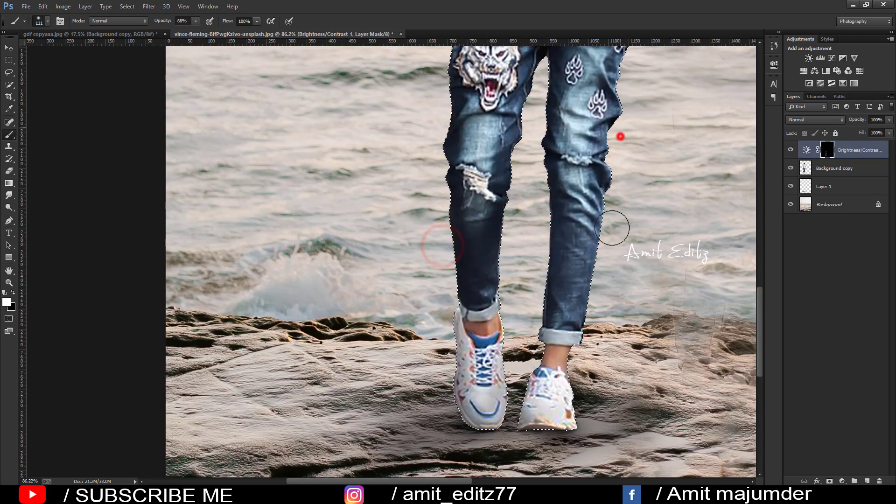
scroll(612, 228, down, 3)
scroll(603, 354, down, 1)
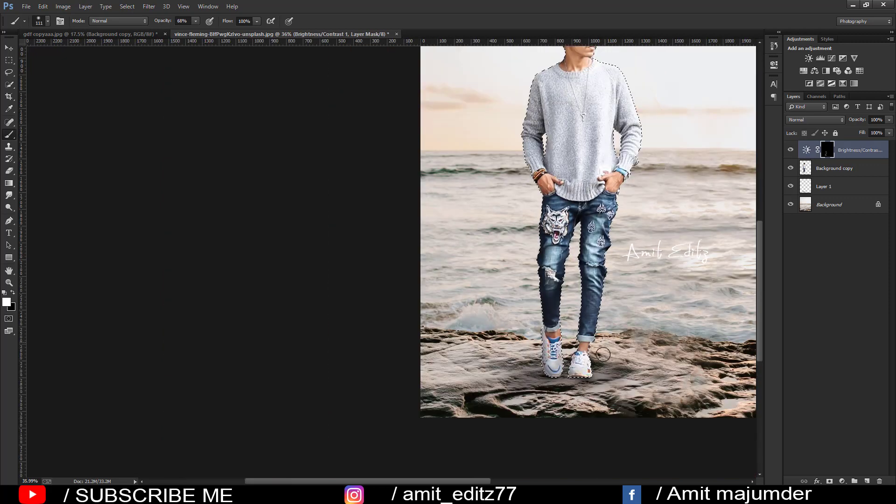
scroll(602, 369, down, 2)
scroll(600, 366, down, 2)
scroll(444, 366, up, 2)
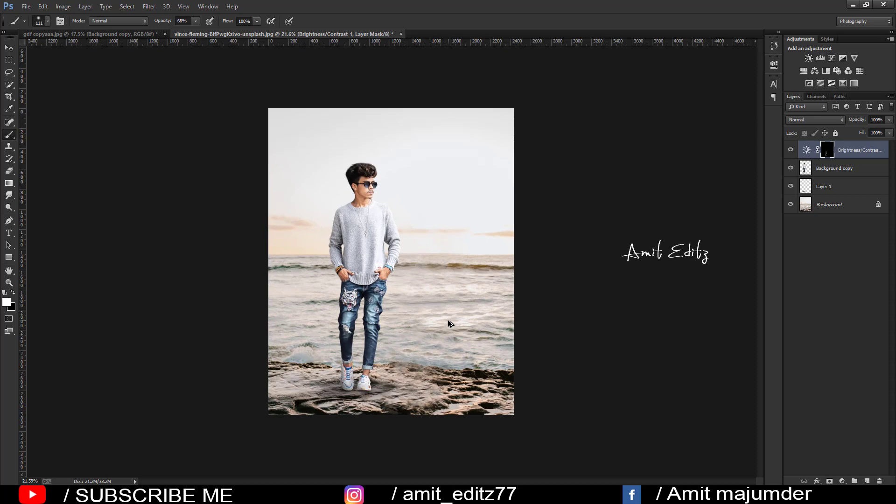
scroll(399, 296, up, 1)
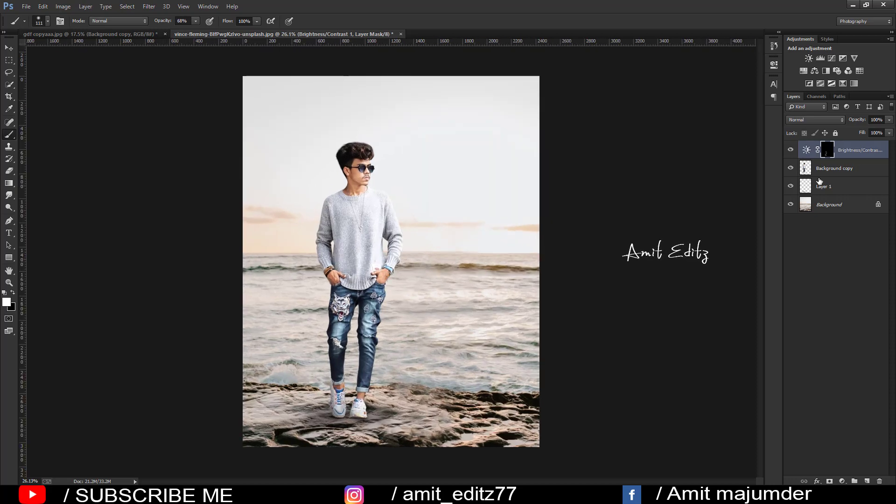
click(833, 174)
Blend the man's forehead, cheek and neck skin smooth with the Mixer Brush.
key(x)
scroll(358, 158, up, 3)
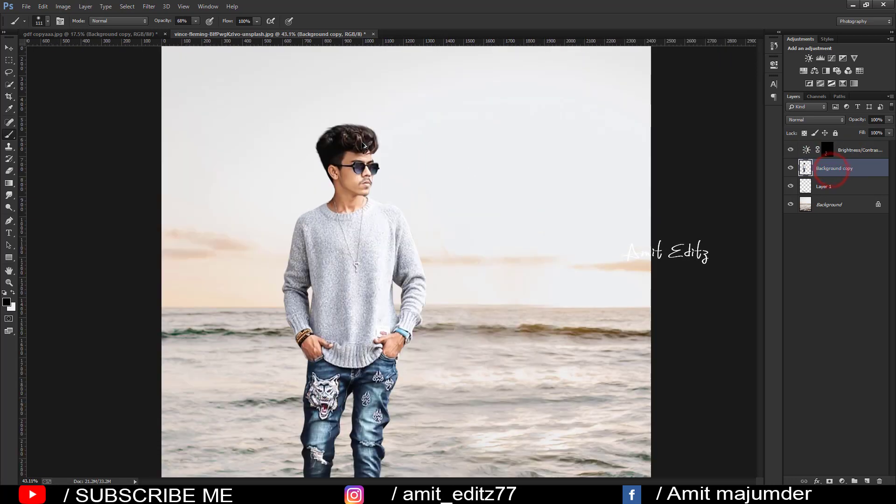
scroll(358, 157, up, 4)
right_click(13, 139)
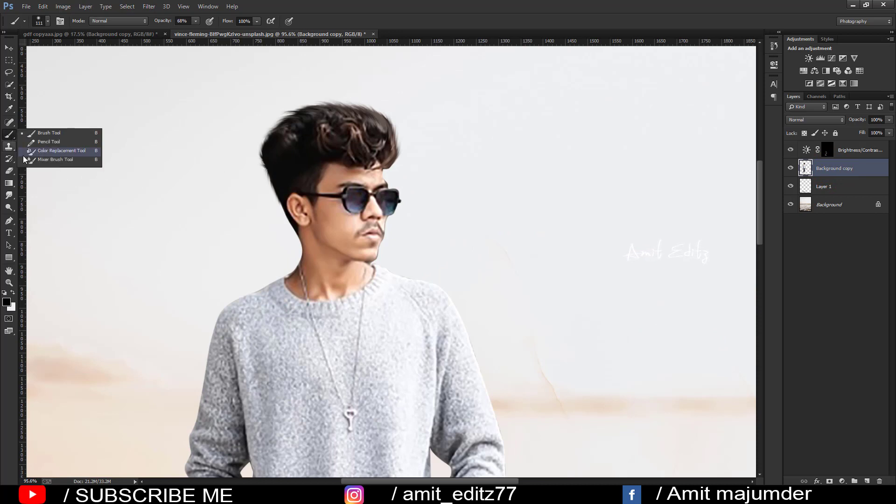
click(51, 162)
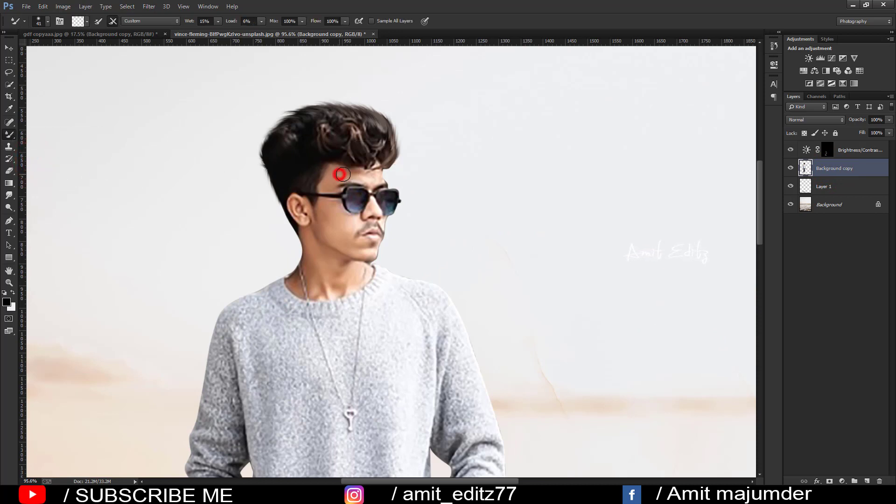
drag(342, 174, 390, 172)
drag(342, 221, 345, 232)
drag(332, 282, 354, 280)
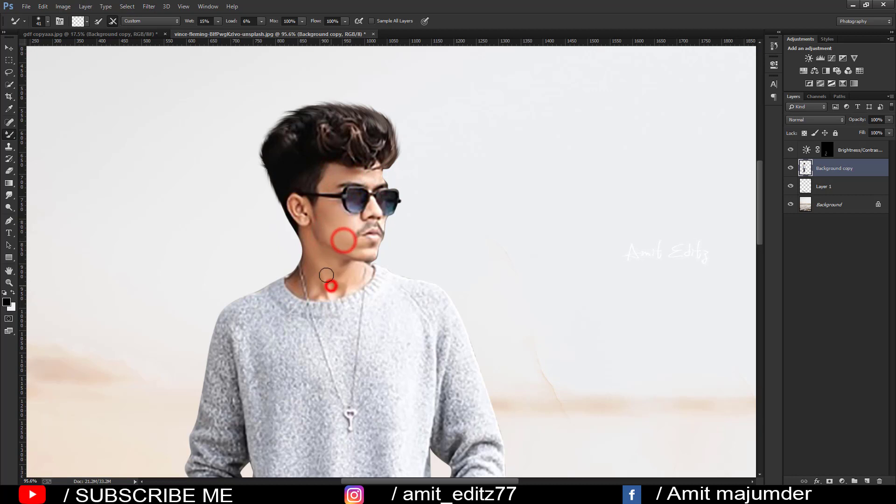
key(ctrl+0)
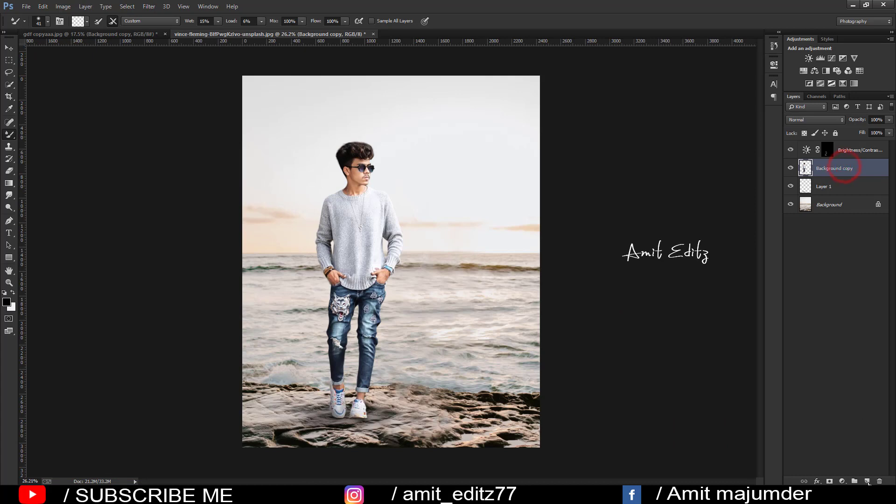
Add an Overlay-mode Layer 2, load the man's outline as a selection, and ready a white brush.
click(866, 481)
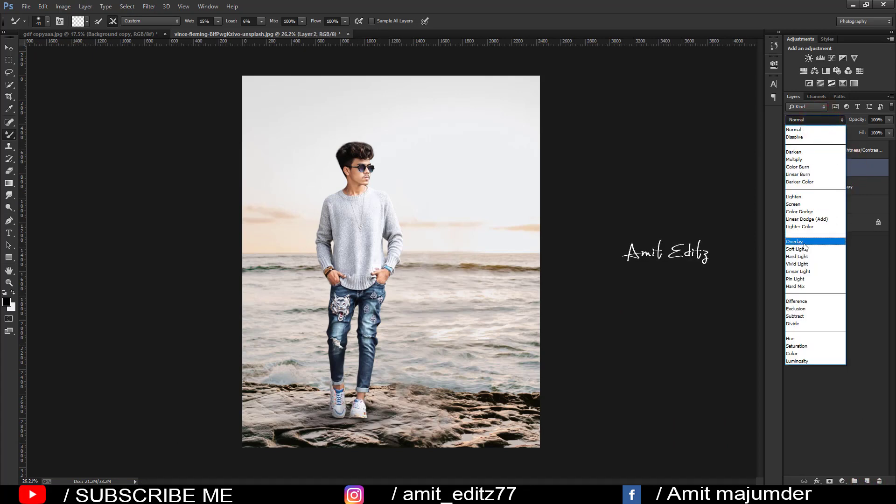
click(804, 243)
ctrl+click(804, 187)
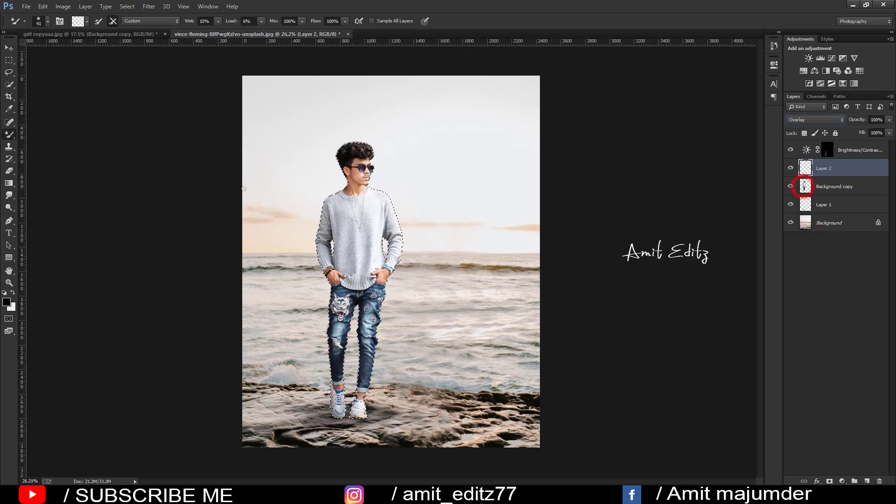
right_click(9, 134)
key(x)
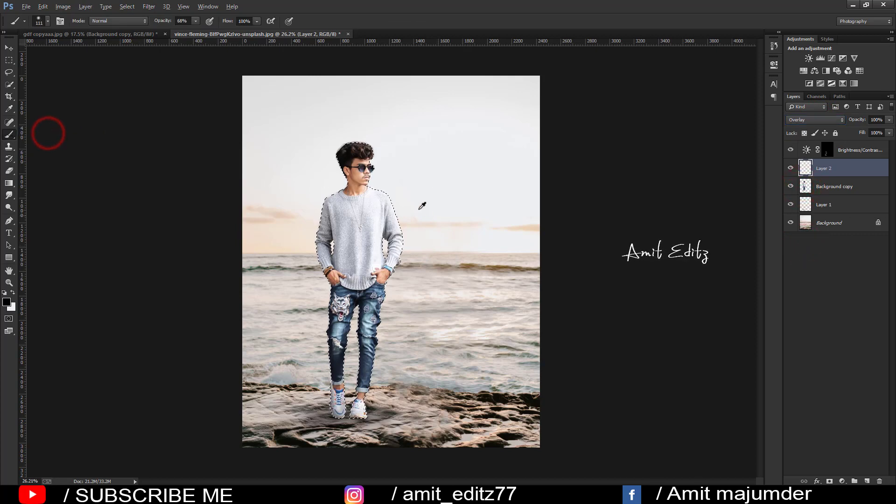
drag(417, 202, 439, 202)
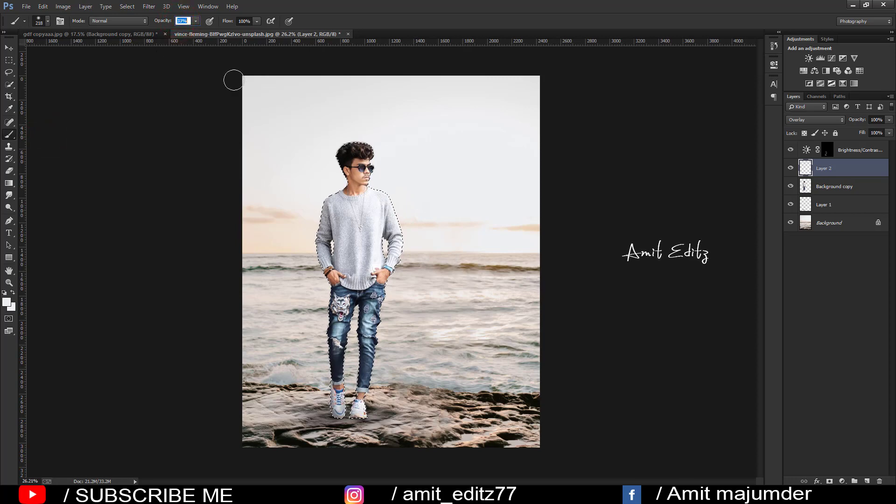
Paint white light along the hair, shoulder, arm, sleeve and cuff edges with a ~122 px brush.
ctrl+click(420, 168)
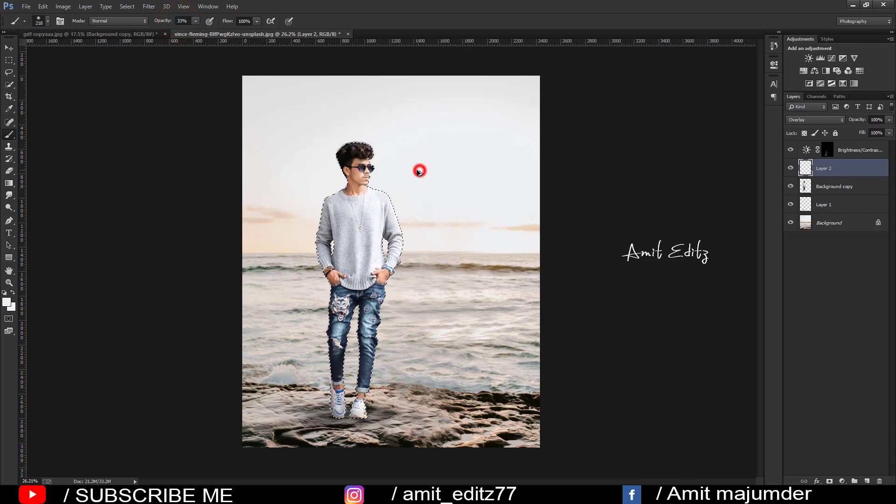
drag(353, 136, 329, 161)
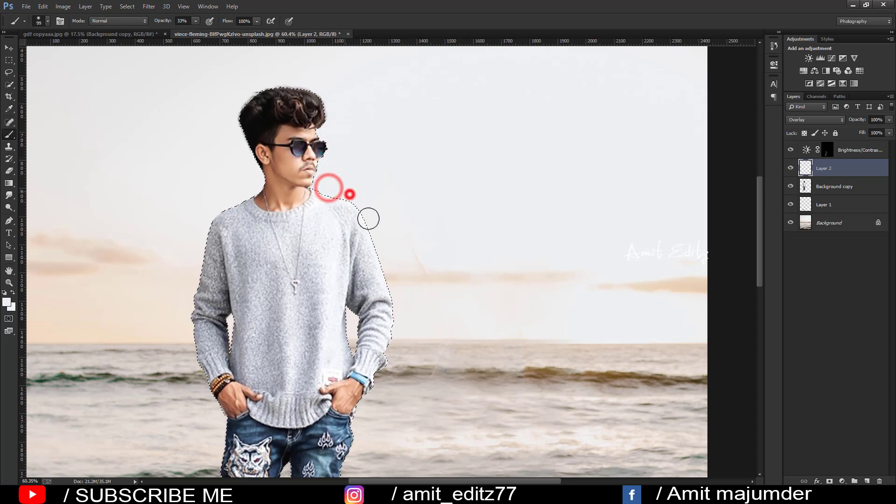
mouse_move(400, 270)
mouse_down()
mouse_move(404, 336)
mouse_move(387, 354)
mouse_move(410, 278)
mouse_move(400, 294)
mouse_move(362, 196)
mouse_up()
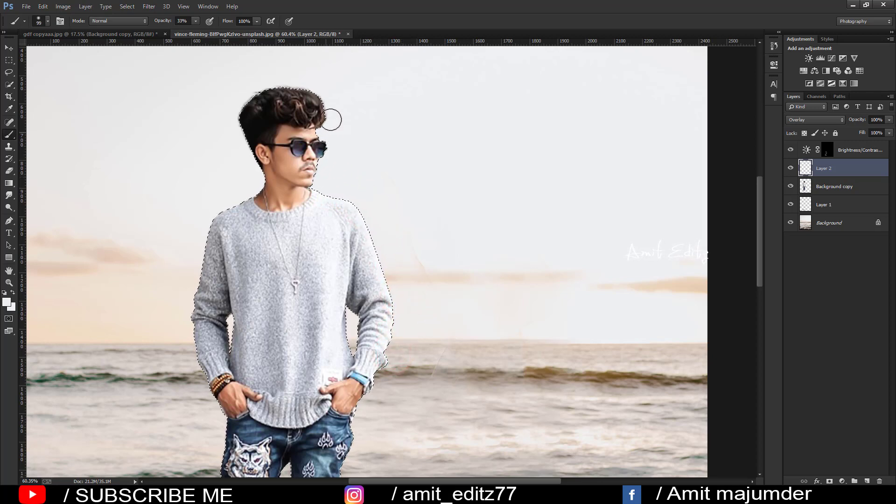
drag(236, 146, 250, 172)
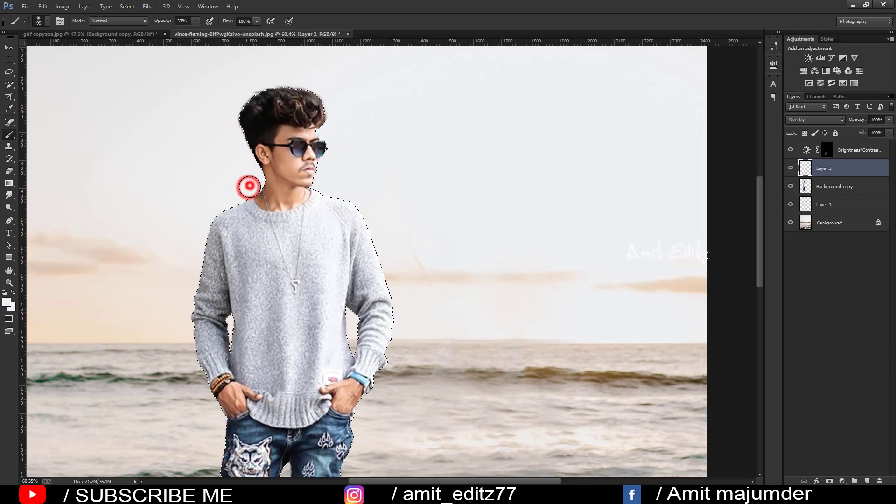
mouse_move(213, 208)
mouse_down()
mouse_move(194, 226)
mouse_move(180, 330)
mouse_move(199, 368)
mouse_up()
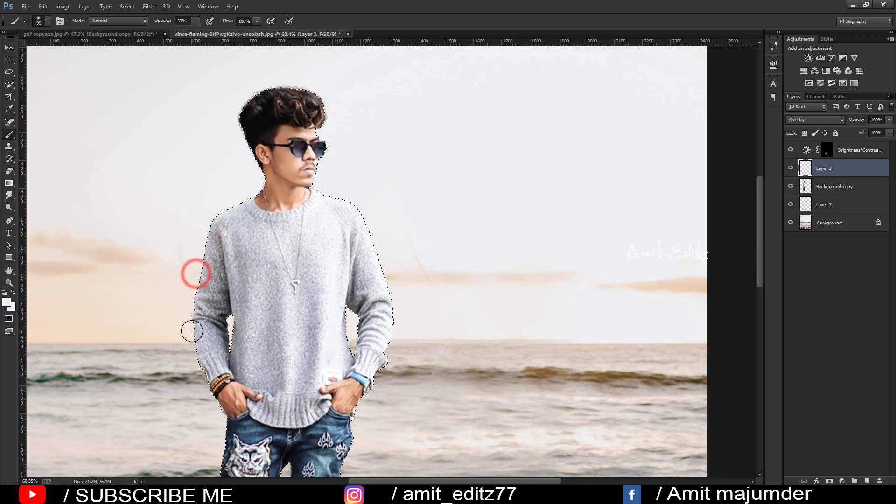
drag(190, 277, 190, 292)
click(195, 368)
click(353, 320)
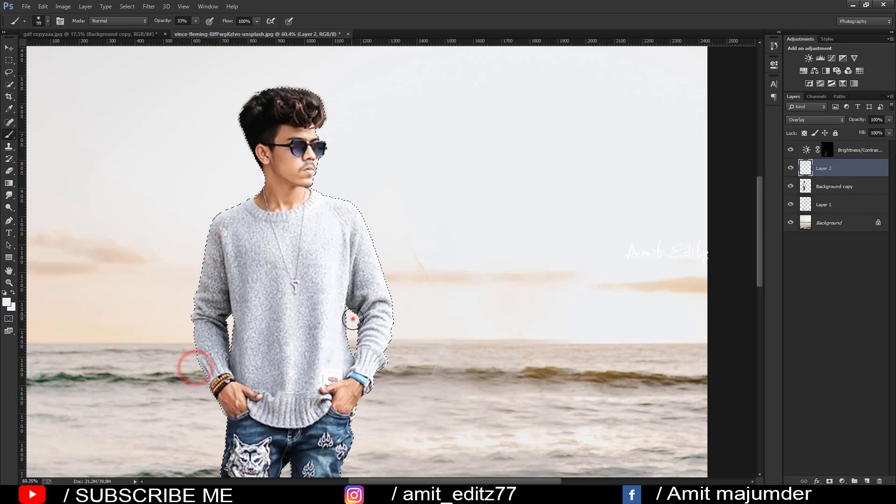
click(230, 320)
Dab white light along the jeans' right, inner and hip edges, then select the Brightness/Contrast layer.
scroll(426, 400, down, 1)
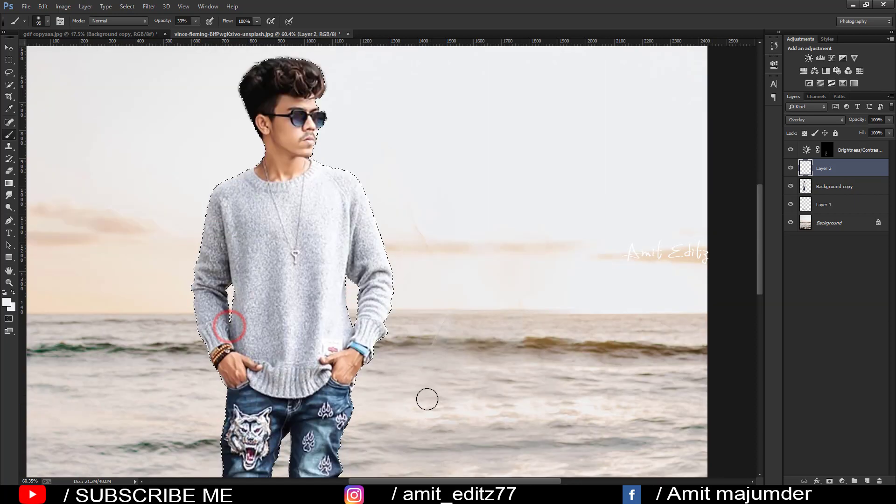
scroll(426, 400, down, 2)
click(360, 358)
click(343, 424)
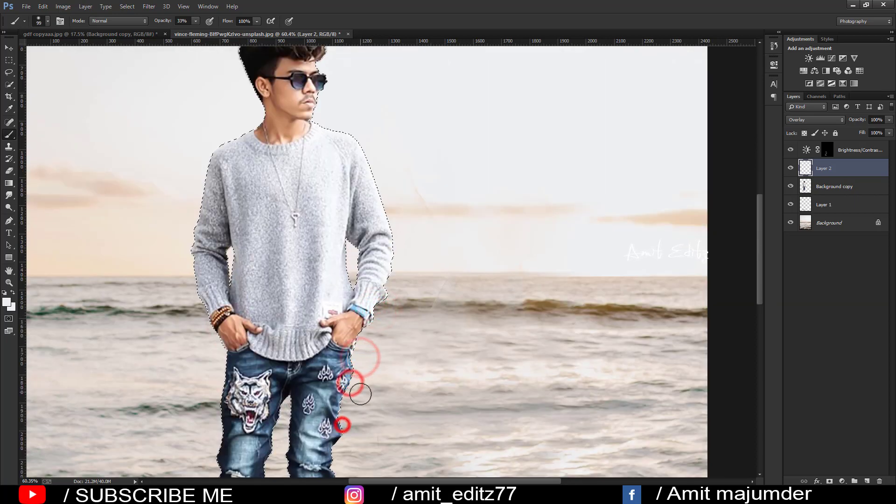
scroll(350, 335, down, 3)
click(280, 324)
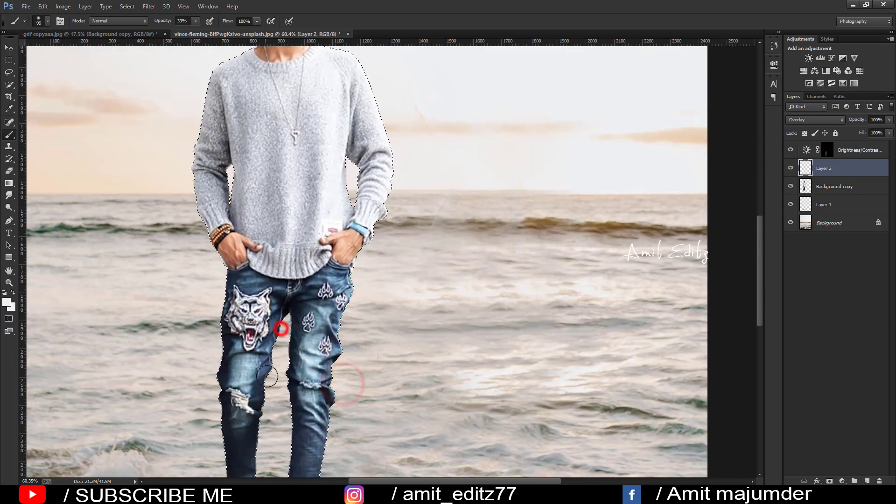
click(273, 367)
scroll(229, 267, down, 1)
click(216, 254)
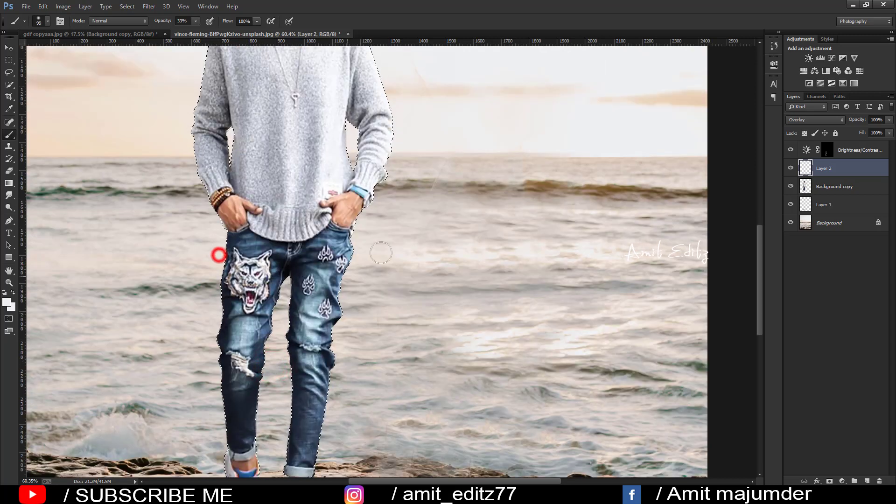
click(354, 260)
scroll(366, 367, down, 5)
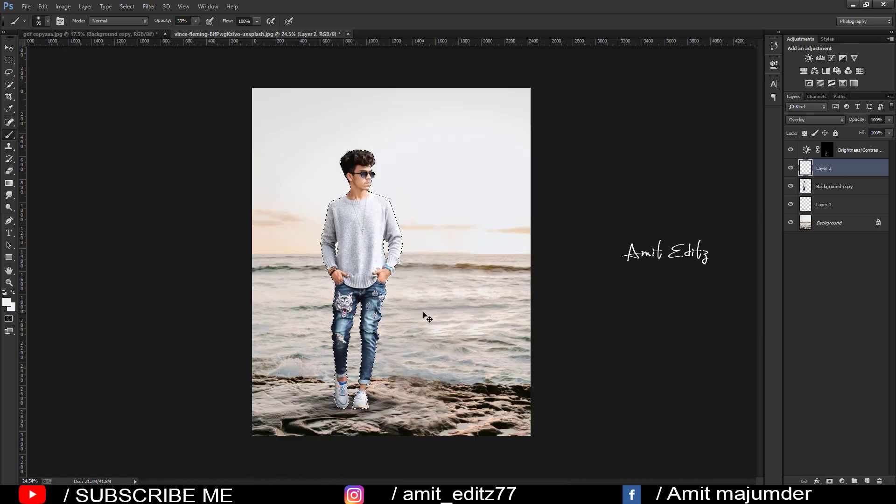
scroll(424, 316, down, 2)
scroll(426, 244, up, 1)
scroll(426, 230, up, 1)
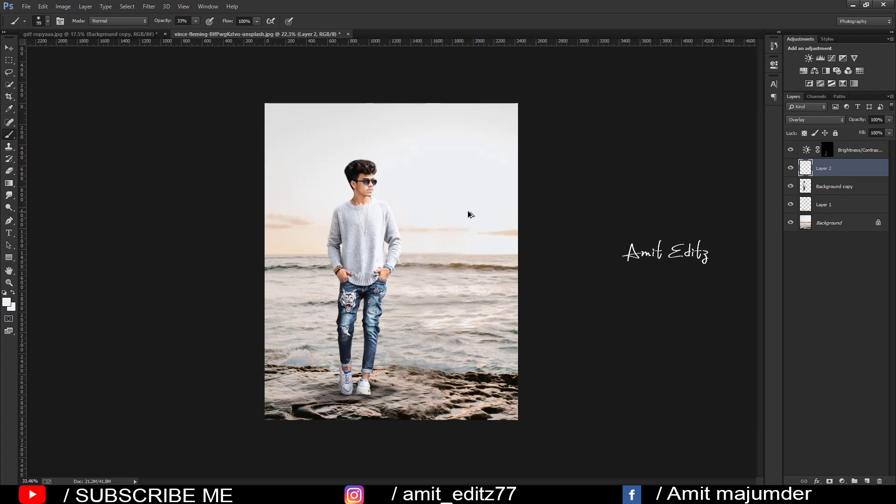
scroll(469, 212, up, 2)
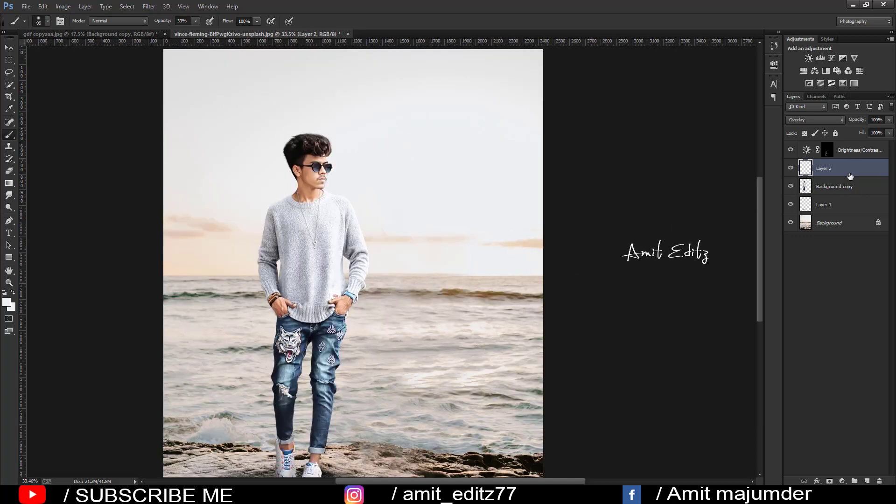
click(856, 152)
scroll(420, 238, down, 3)
Stamp all visible layers into a new merged Layer 3 and bring it into the Camera Raw filter.
scroll(398, 252, up, 1)
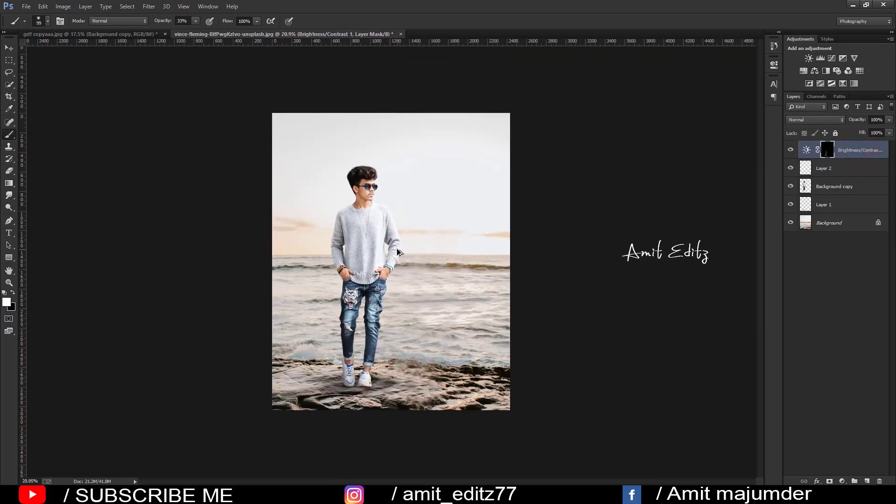
key(ctrl+alt+shift+e)
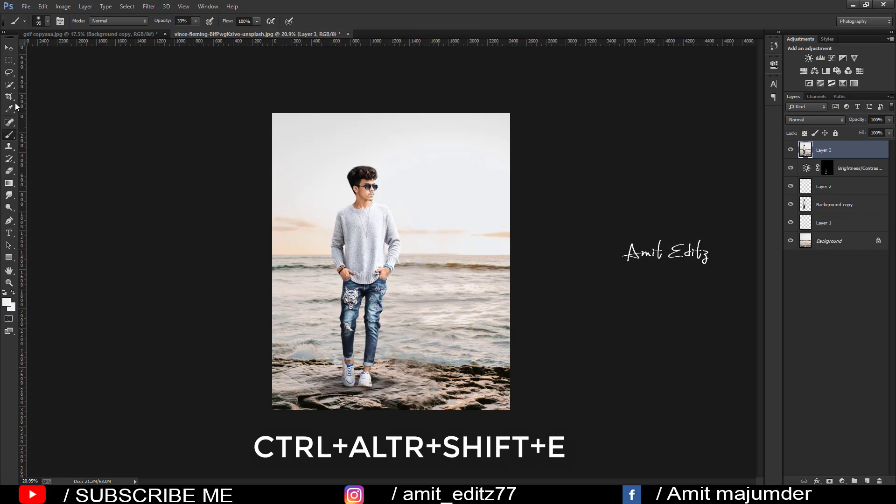
click(9, 96)
click(430, 250)
key(Return)
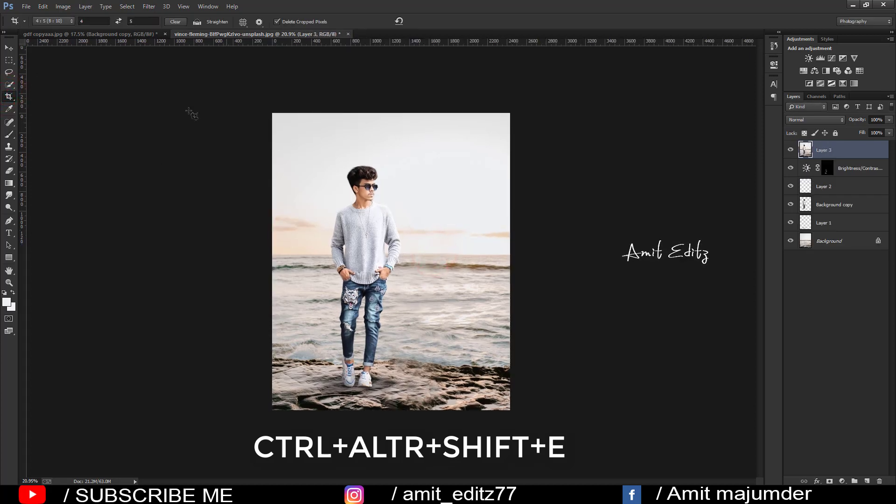
click(149, 7)
click(164, 63)
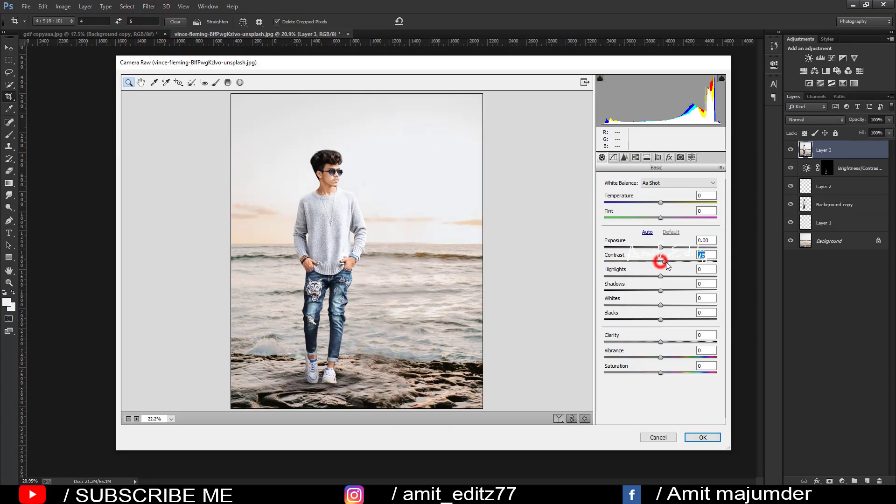
In Camera Raw, reset Exposure and set Temperature +7, Whites -85, Clarity +8 and Vibrance +7.
drag(667, 265, 657, 248)
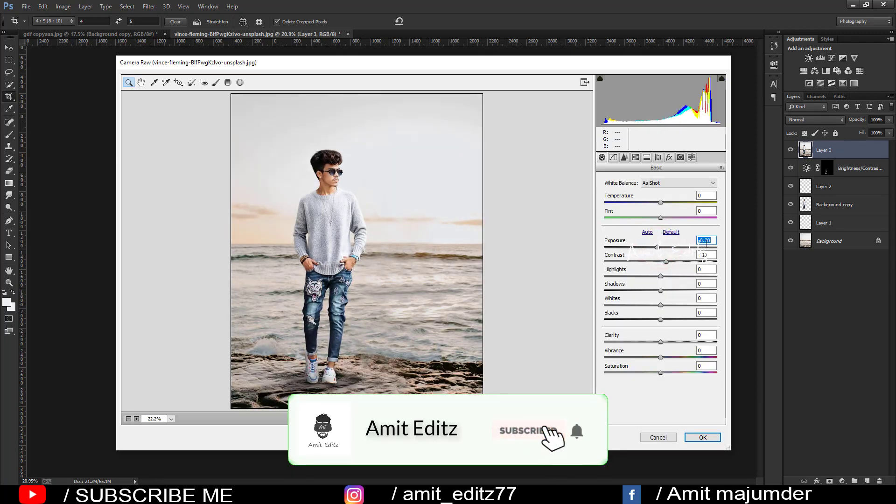
double_click(659, 247)
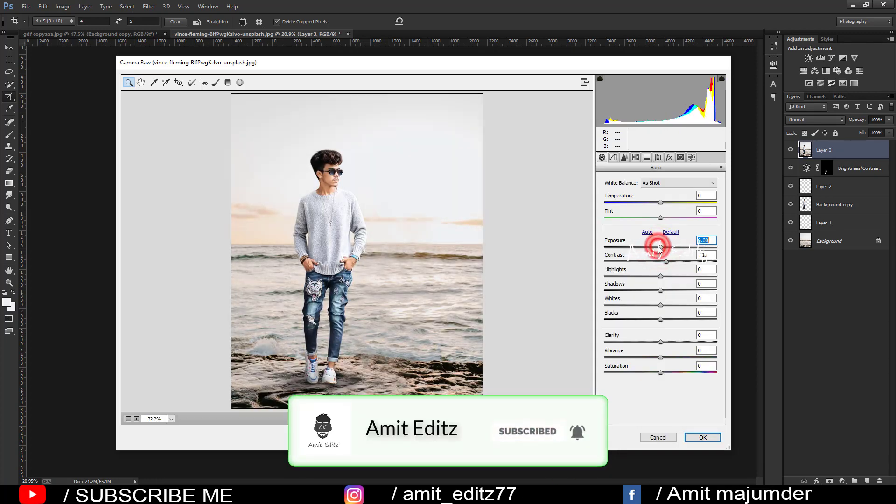
drag(661, 203, 665, 202)
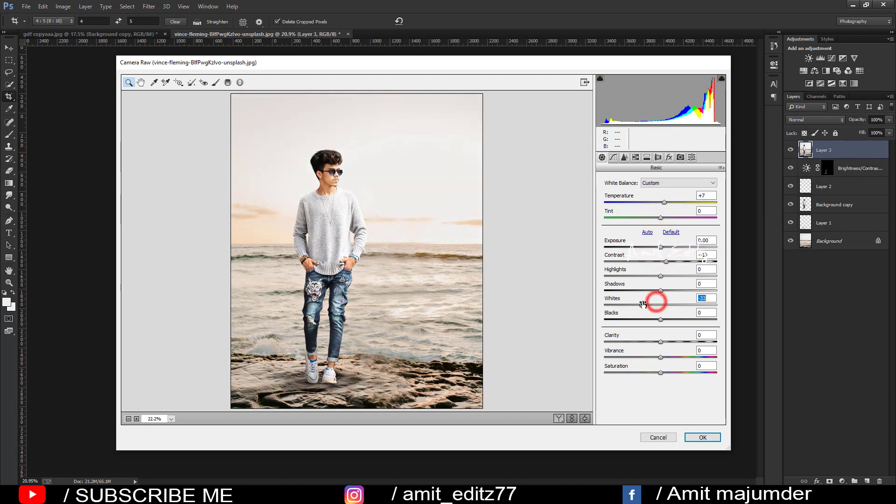
drag(658, 304, 613, 304)
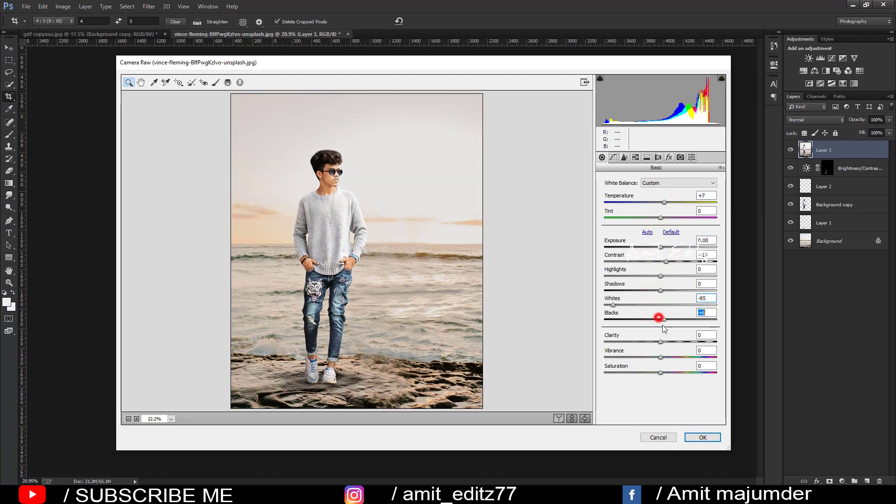
drag(664, 328, 664, 357)
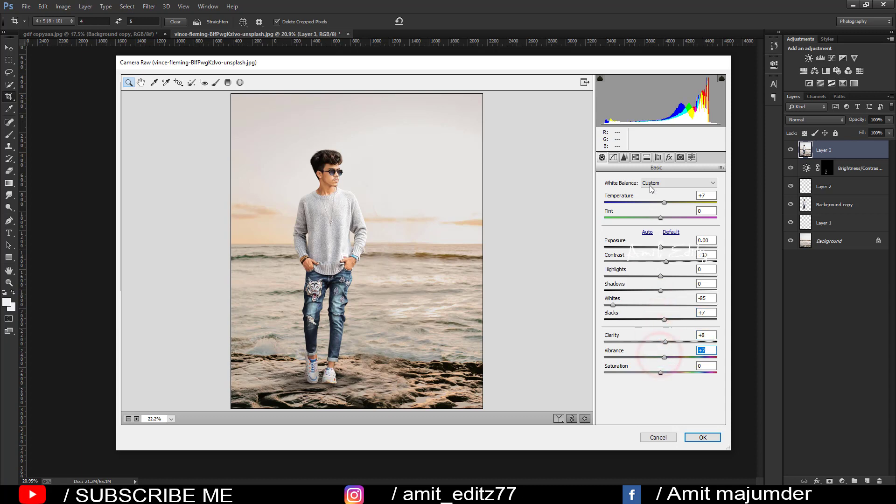
Give the highlights a warm split-toning hue of 47, then set Shadows -13 and Blacks +20.
click(624, 157)
click(657, 193)
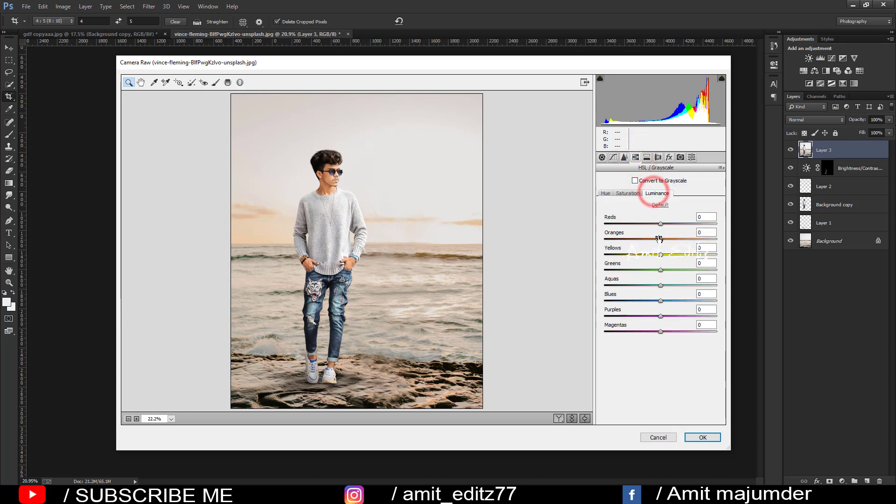
click(647, 157)
mouse_move(605, 194)
mouse_down()
mouse_move(620, 194)
mouse_move(606, 209)
mouse_up()
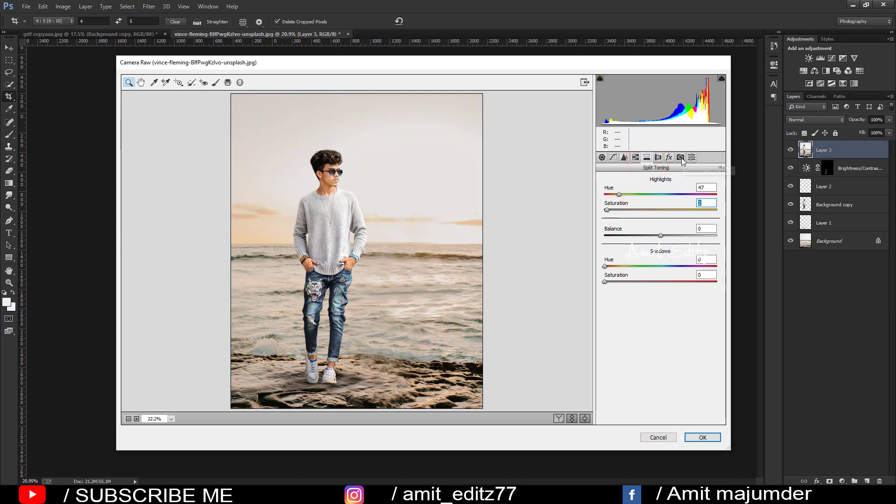
click(681, 157)
click(602, 157)
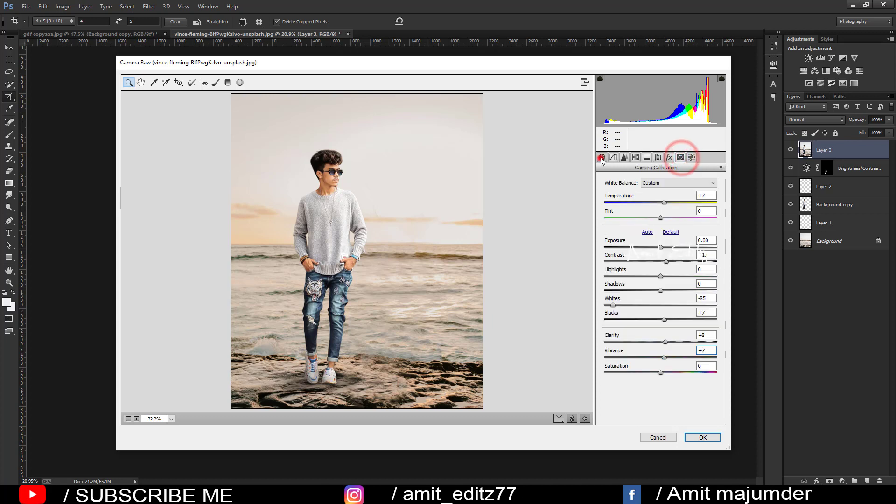
drag(660, 290, 654, 290)
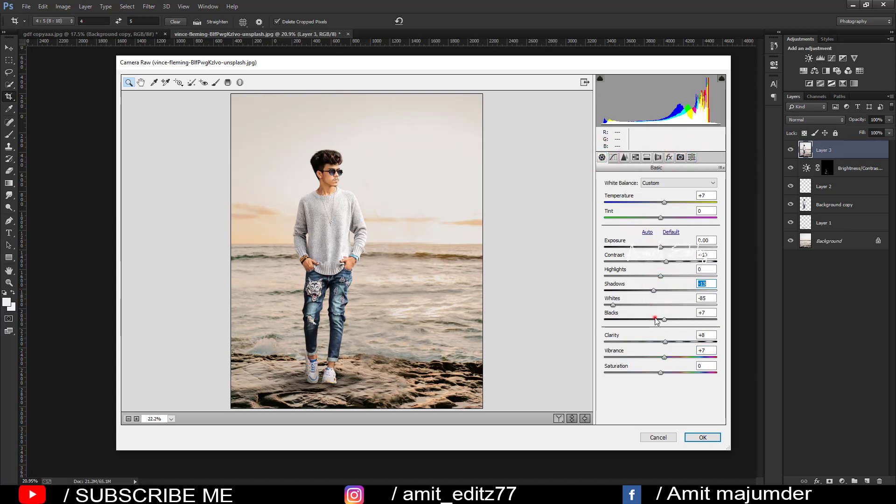
mouse_move(656, 320)
mouse_down()
mouse_move(707, 327)
mouse_move(672, 329)
mouse_up()
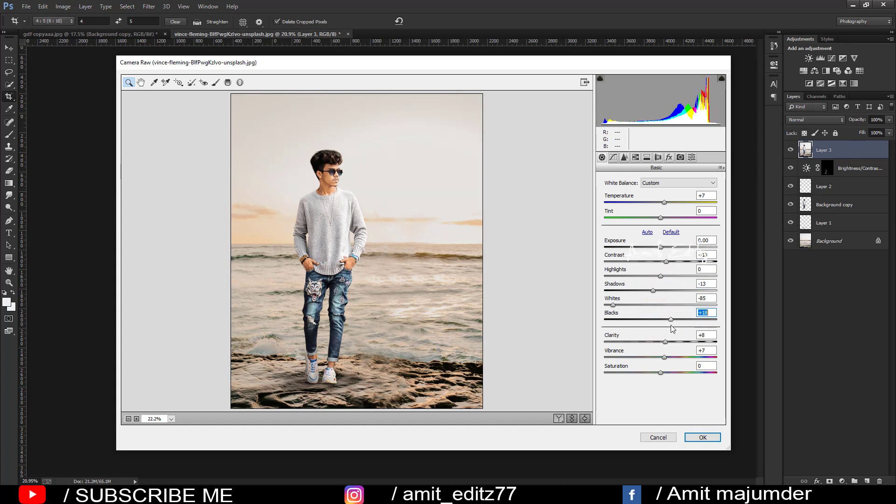
Brighten the yellows slightly and add a soft post-crop edge vignette with adjusted feather and midpoint.
click(624, 158)
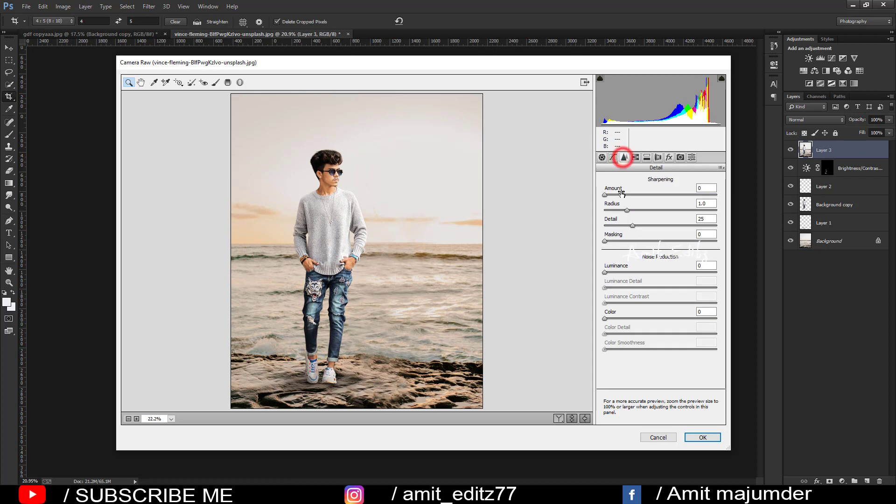
click(636, 157)
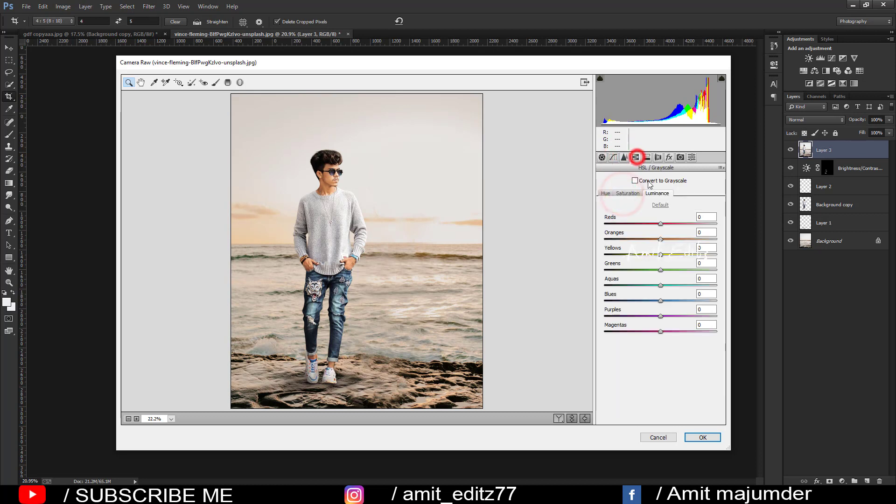
mouse_move(660, 254)
mouse_down()
mouse_move(669, 247)
mouse_move(661, 254)
mouse_move(662, 238)
mouse_up()
click(669, 157)
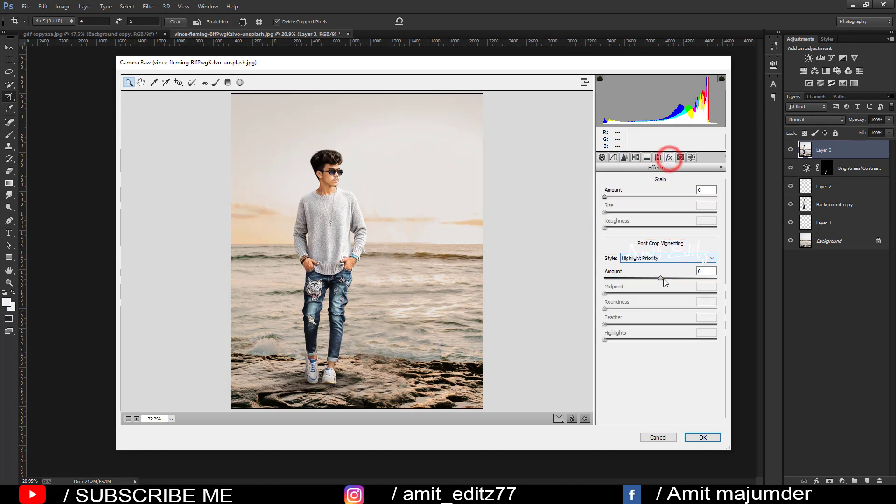
mouse_move(659, 278)
mouse_down()
mouse_move(647, 278)
mouse_move(649, 293)
mouse_up()
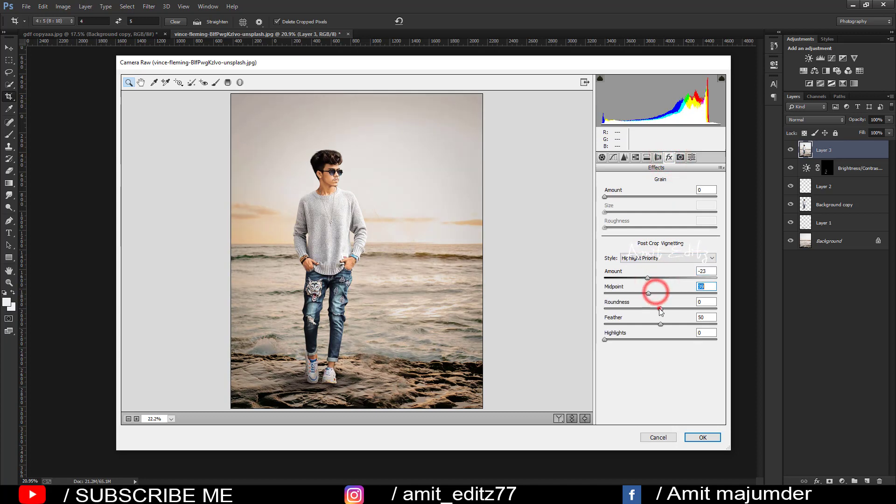
drag(660, 324, 665, 324)
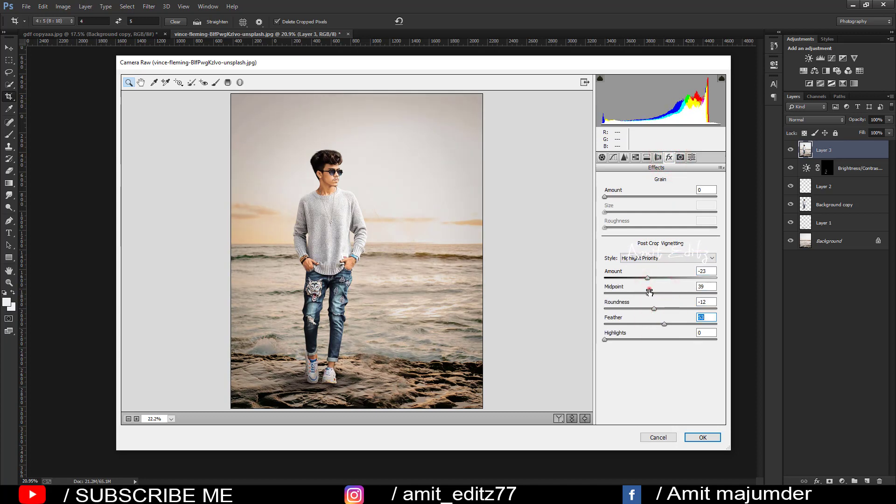
mouse_move(648, 294)
mouse_down()
mouse_move(657, 293)
mouse_move(652, 279)
mouse_up()
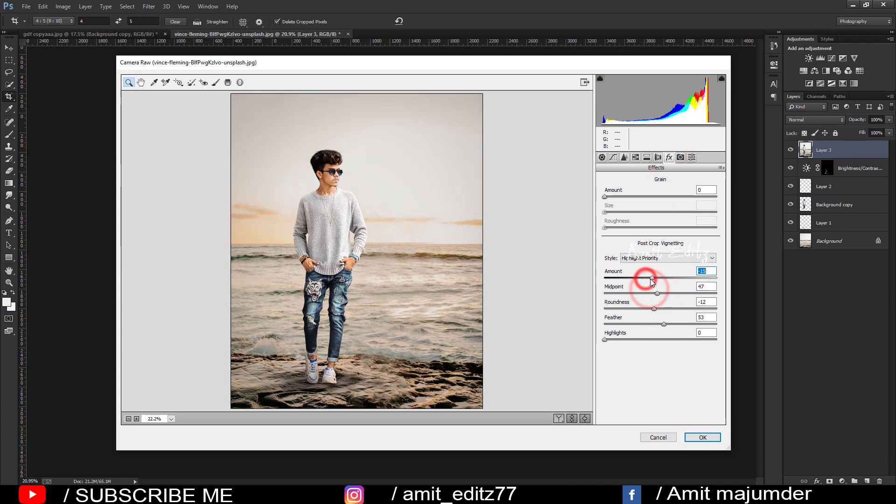
Shift the blue and green calibration primaries, lower orange saturation, set Aquas hue +39, adjust Blues, and apply.
click(681, 157)
drag(660, 333, 655, 336)
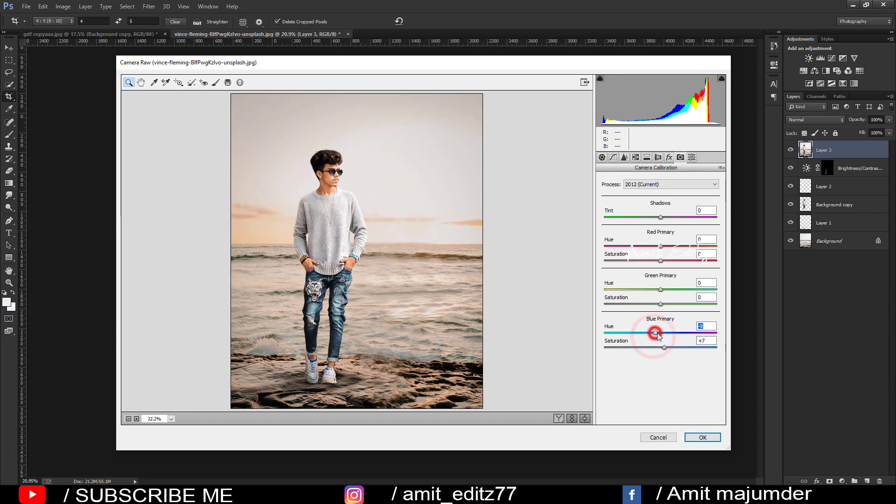
mouse_move(660, 289)
mouse_down()
mouse_move(642, 290)
mouse_move(674, 297)
mouse_move(659, 304)
mouse_up()
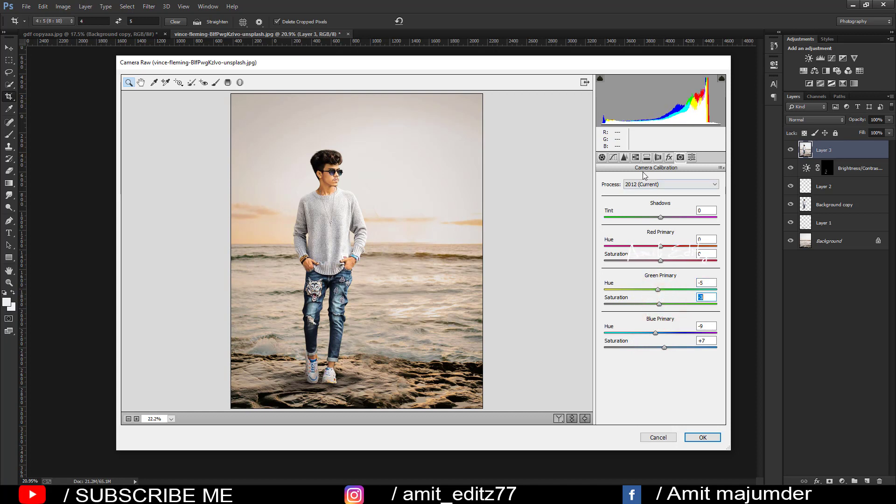
click(636, 157)
click(628, 193)
drag(661, 239, 655, 238)
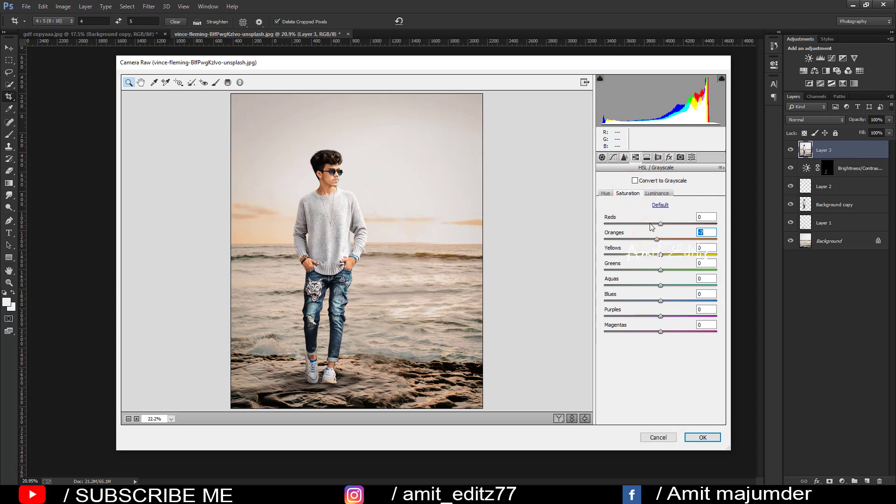
click(606, 193)
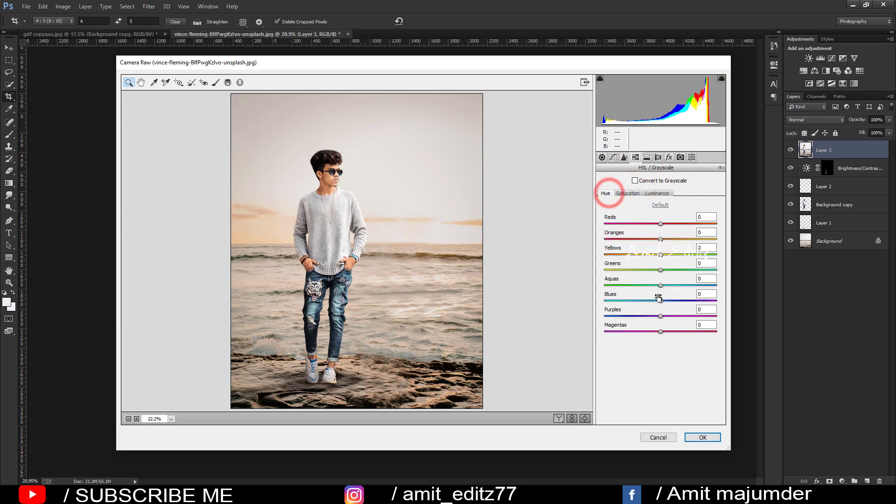
mouse_move(661, 285)
mouse_down()
mouse_move(683, 285)
mouse_move(635, 301)
mouse_up()
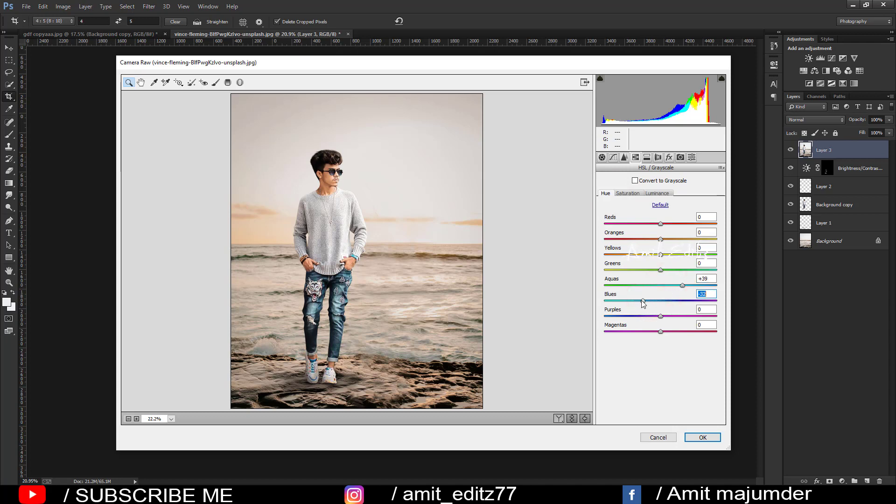
drag(609, 298, 656, 301)
click(701, 438)
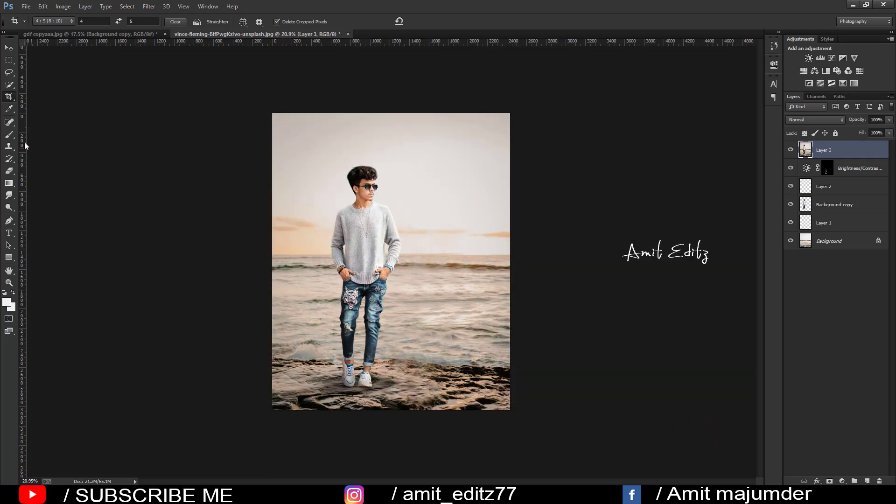
Stamp a white V logo in the top-right corner with the V logo brush at 177 px.
right_click(9, 135)
click(49, 132)
right_click(411, 230)
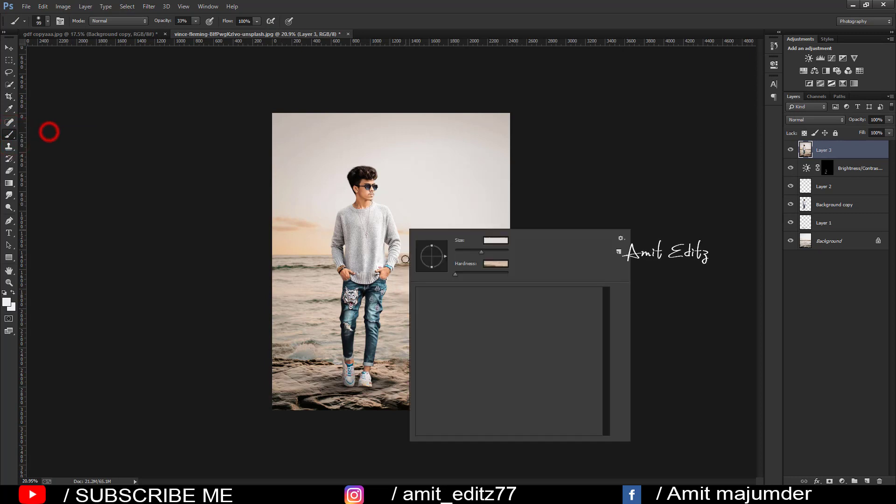
double_click(527, 392)
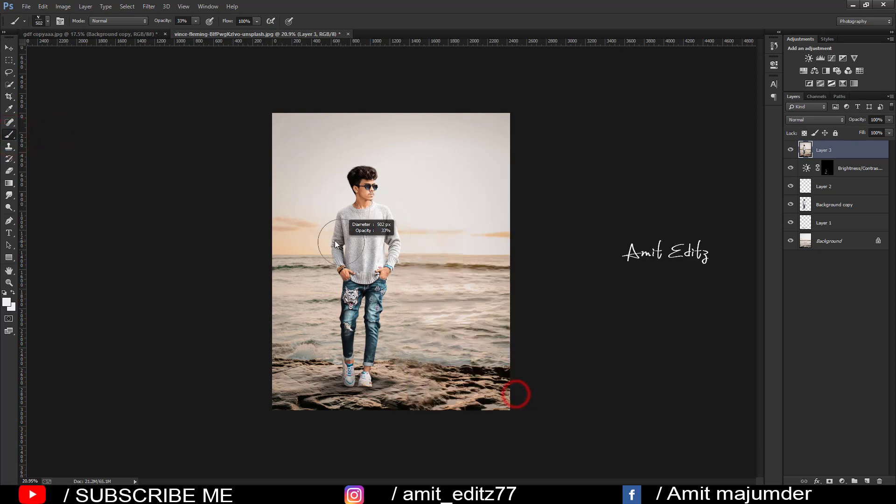
drag(320, 240, 446, 280)
text(100)
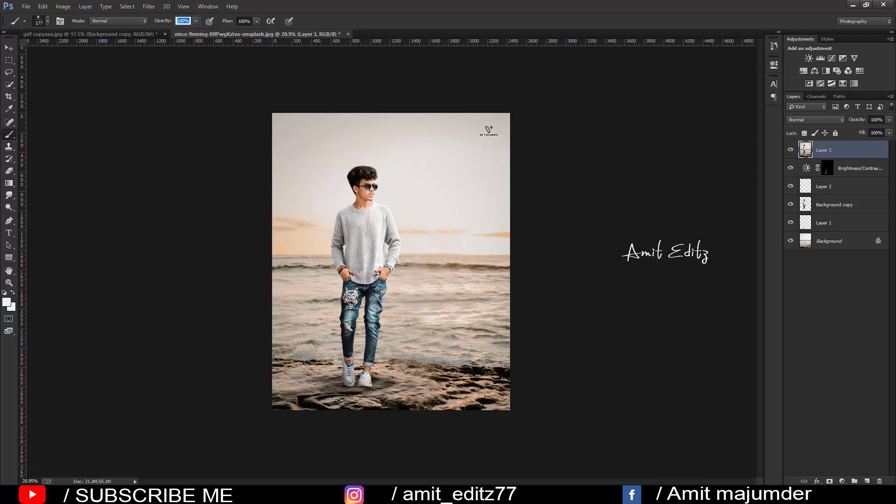
click(489, 129)
Darken the rocks along the bottom edge and bottom-left corner with gradient strokes.
right_click(420, 295)
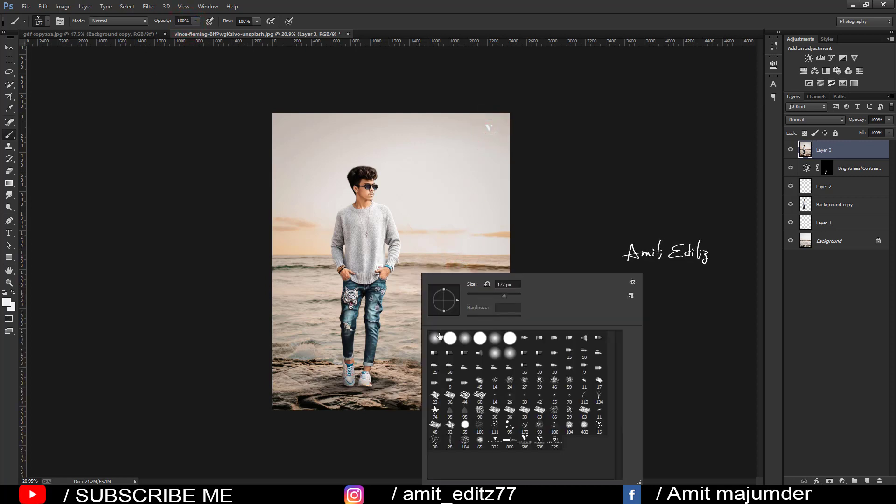
click(11, 48)
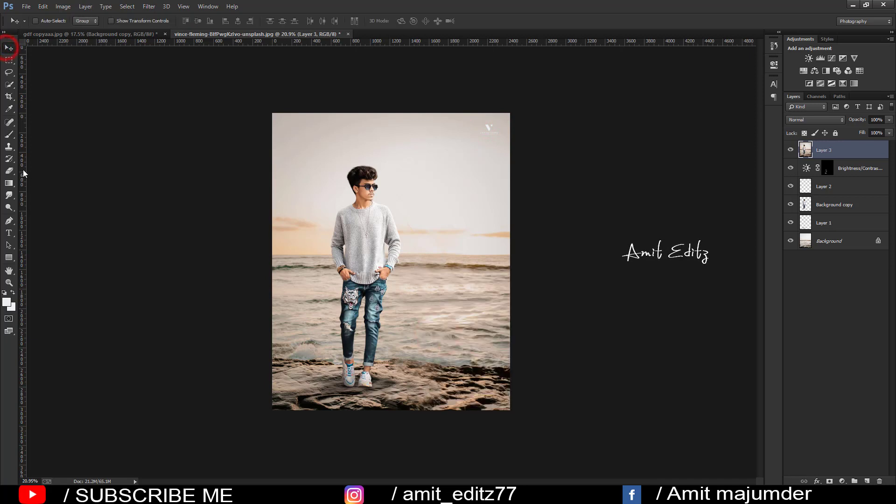
click(9, 183)
drag(382, 422, 477, 431)
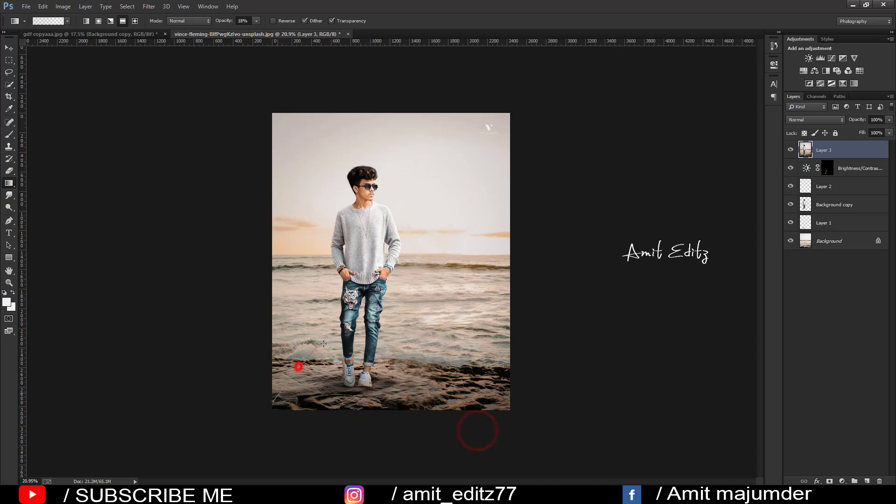
drag(298, 366, 367, 435)
scroll(372, 318, down, 1)
scroll(373, 317, up, 1)
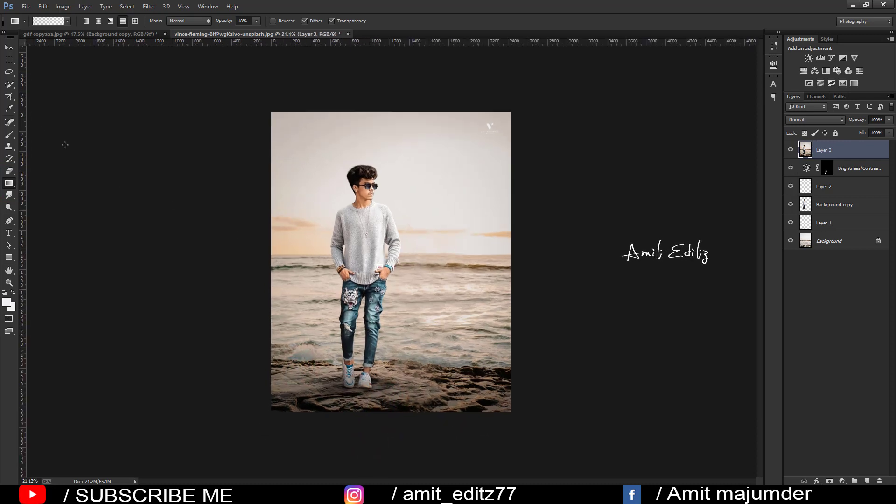
click(14, 48)
scroll(267, 212, up, 2)
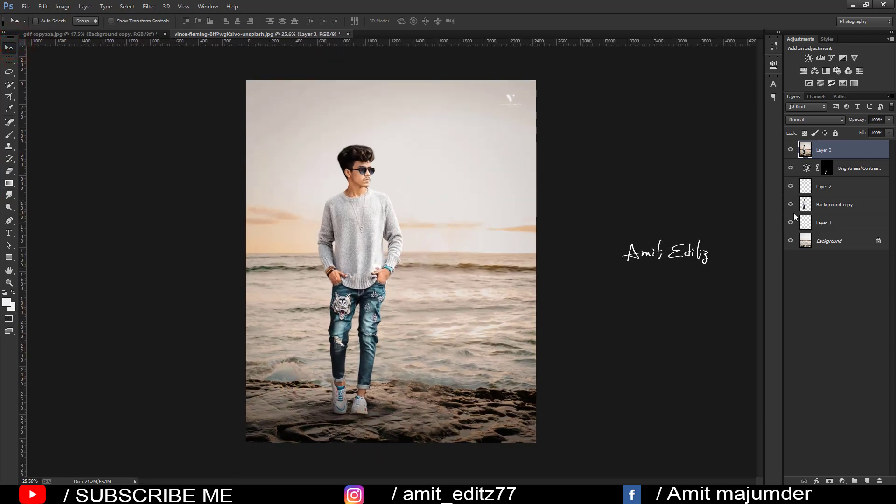
Sharpen the merged layer with an Unsharp Mask filter, previewing on the face.
click(153, 7)
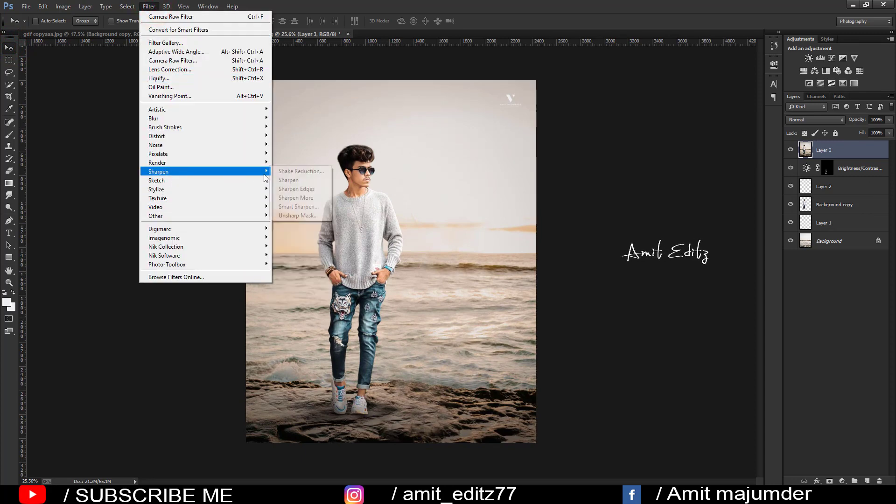
click(305, 214)
mouse_move(415, 186)
mouse_down()
mouse_move(438, 207)
mouse_move(430, 190)
mouse_up()
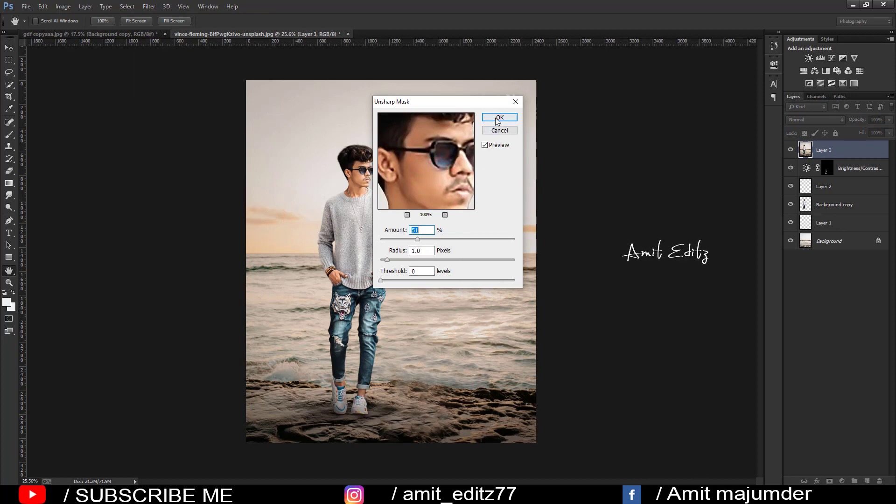
click(497, 118)
Soften the cut-out edges along the face, neck, right sleeve and legs with an enlarged blur brush.
click(10, 195)
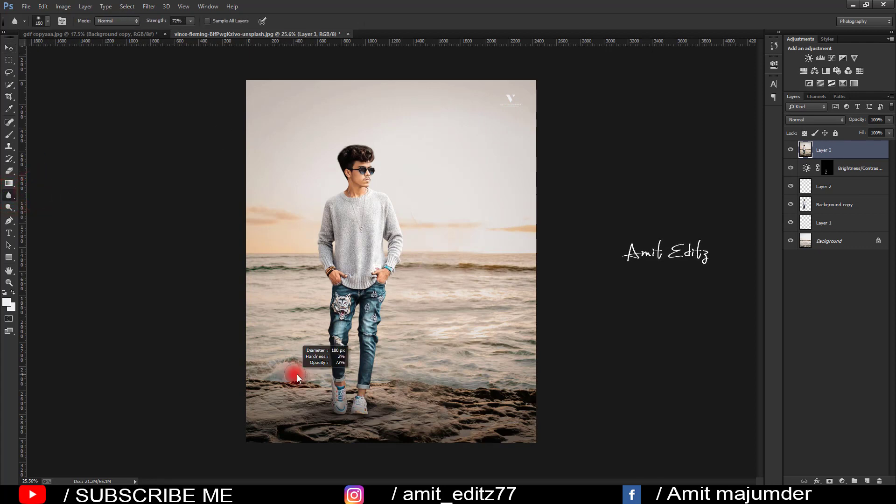
mouse_move(297, 378)
mouse_down()
mouse_move(314, 392)
mouse_move(319, 375)
mouse_up()
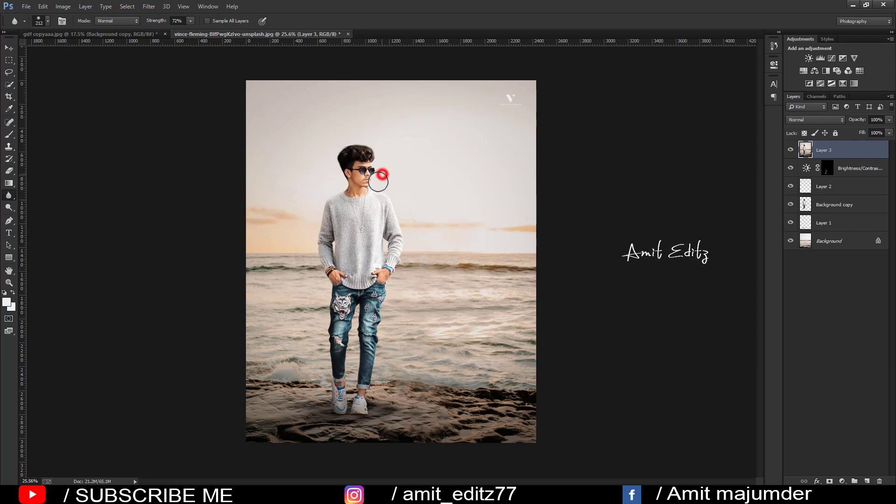
drag(378, 182, 398, 196)
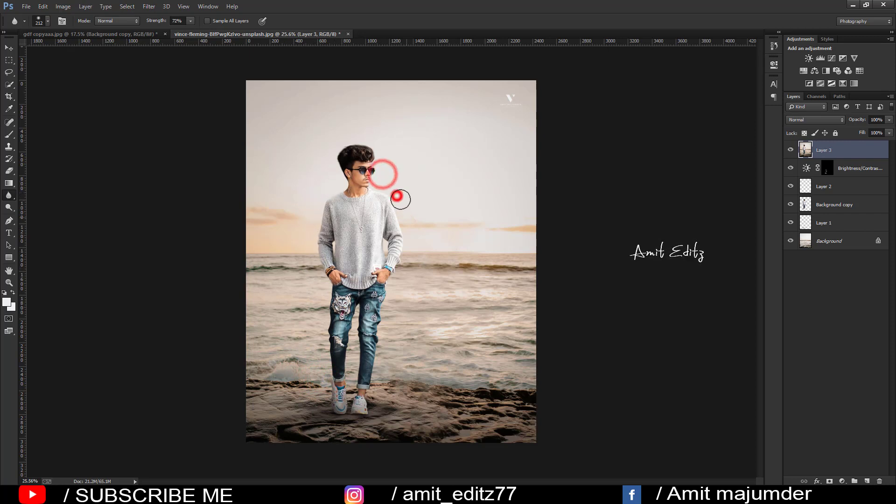
click(399, 284)
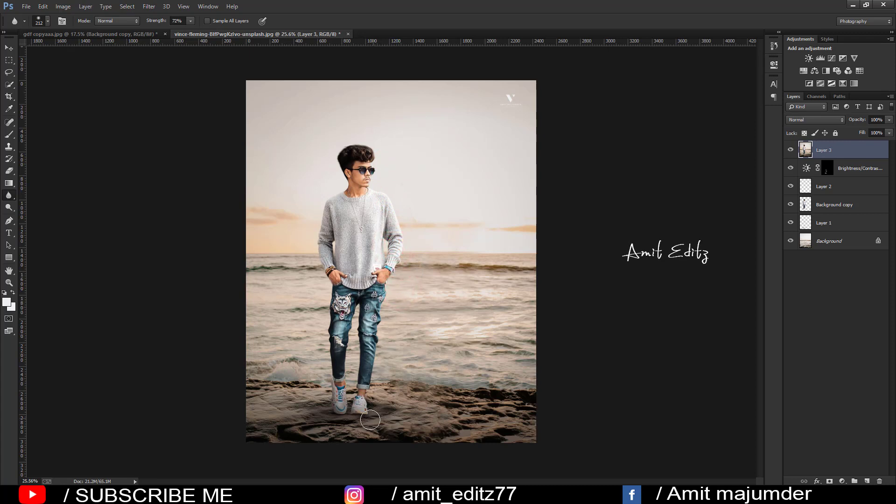
drag(351, 417, 348, 371)
scroll(367, 304, down, 1)
scroll(366, 304, down, 2)
scroll(382, 264, up, 3)
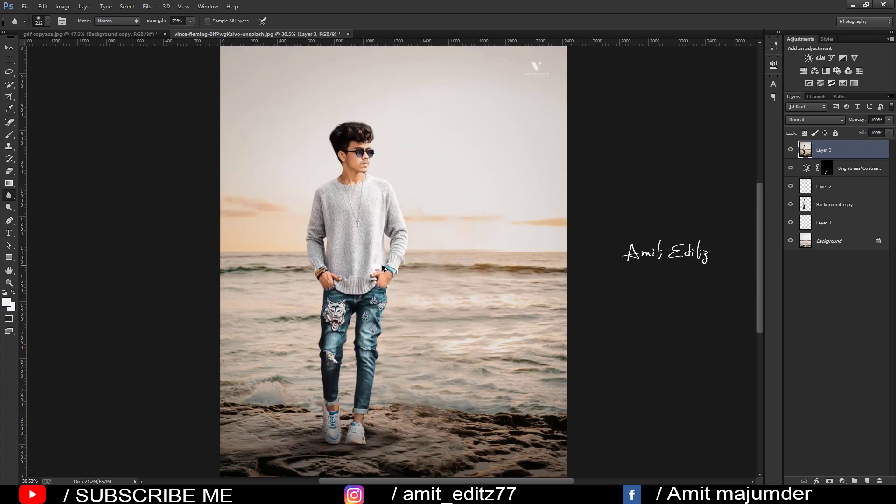
scroll(381, 264, down, 2)
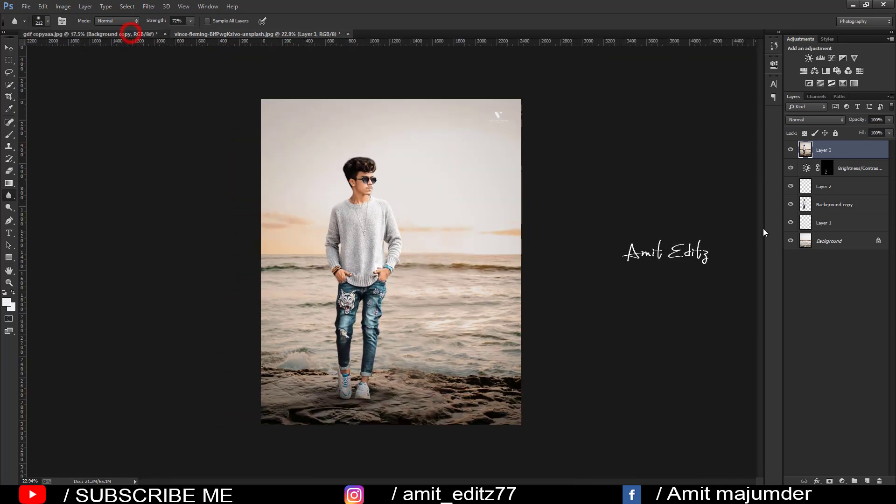
click(131, 35)
click(792, 151)
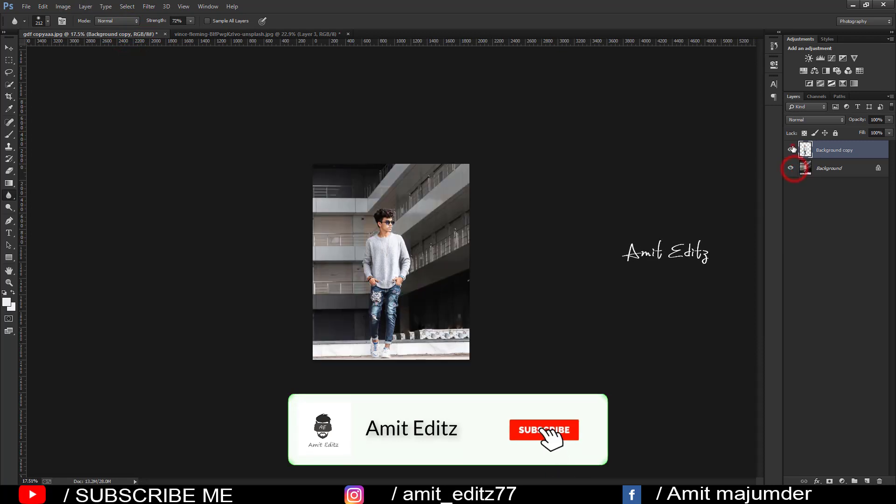
scroll(422, 221, up, 4)
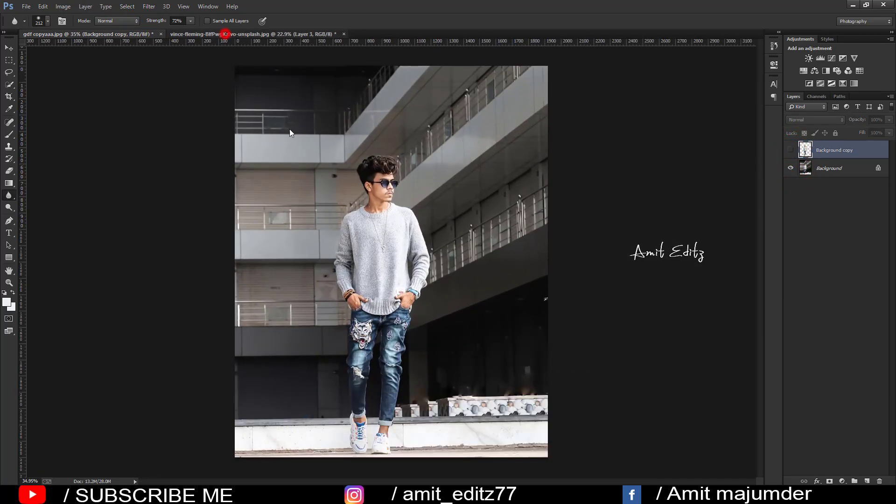
click(224, 33)
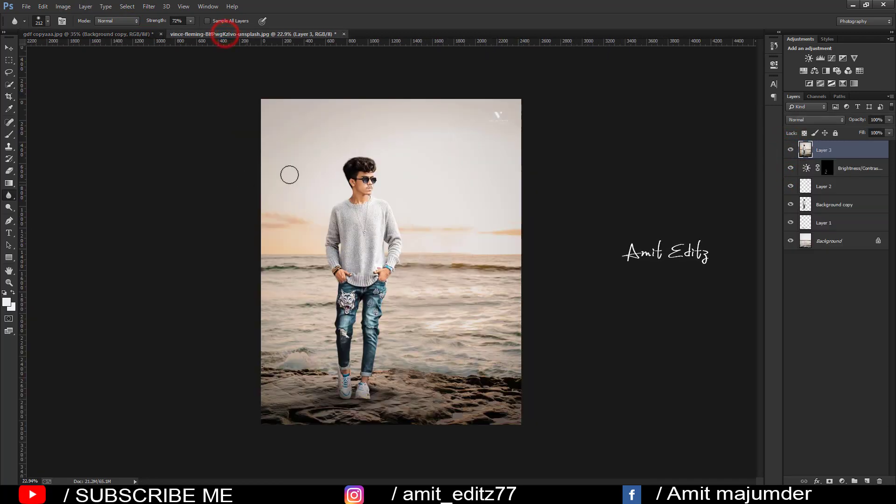
scroll(392, 189, up, 2)
scroll(397, 186, up, 2)
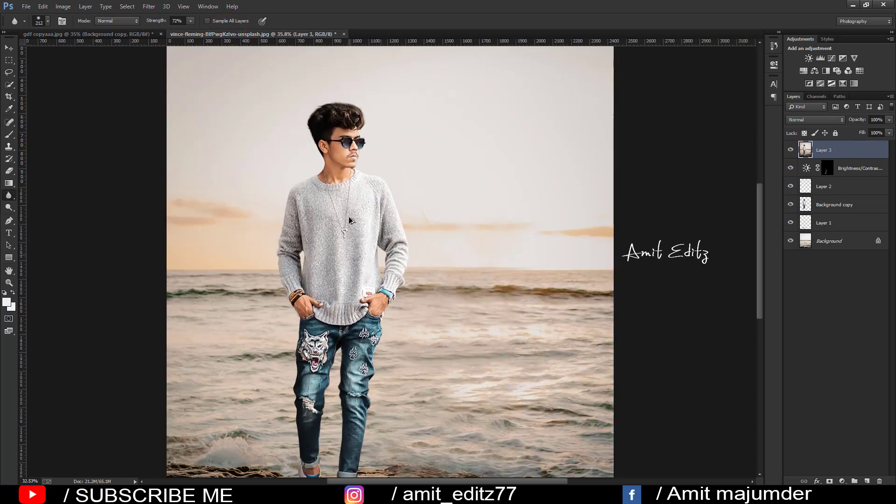
scroll(350, 220, down, 1)
scroll(351, 214, down, 1)
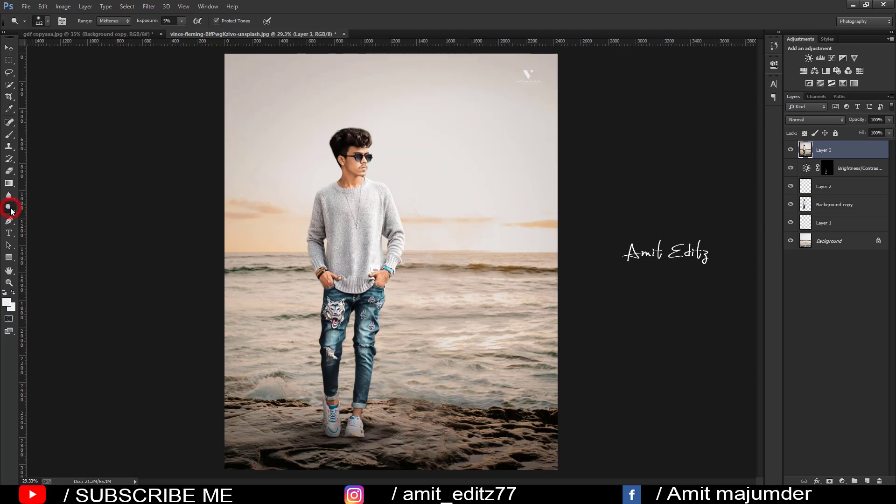
Dodge the cheek, temple and ear with 5% midtone strokes, then enlarge the dodge brush.
scroll(451, 146, up, 3)
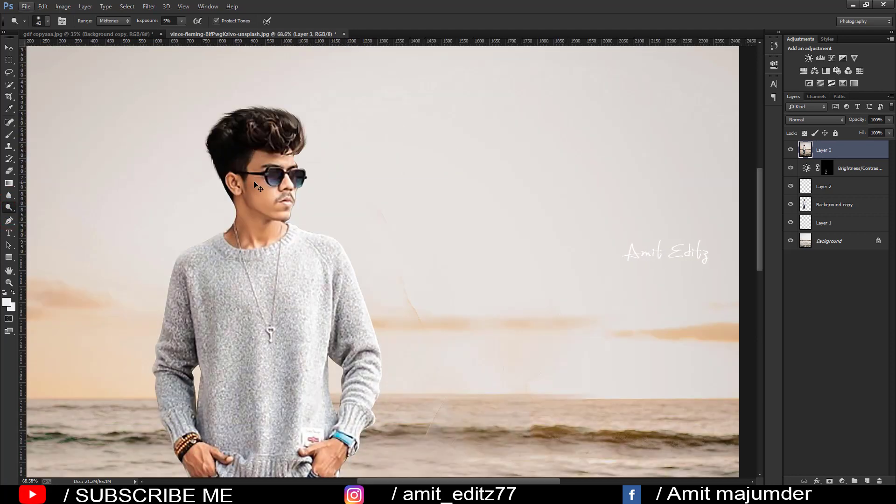
scroll(256, 185, up, 1)
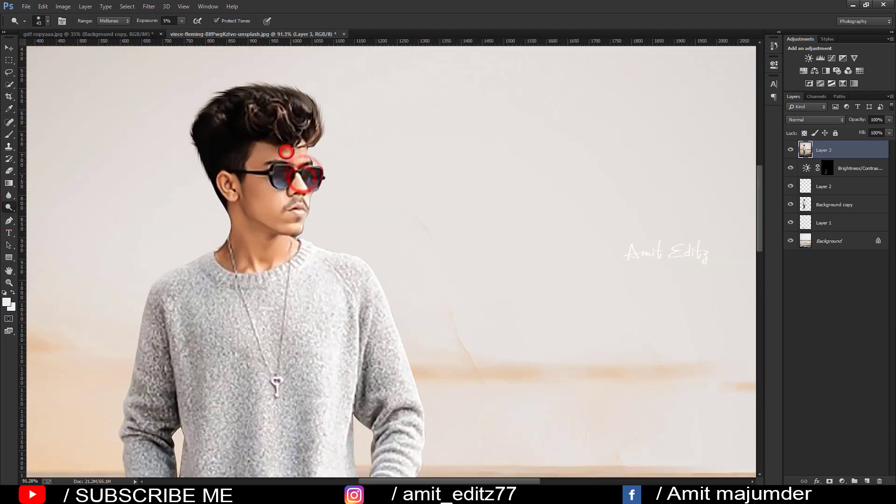
drag(286, 151, 276, 203)
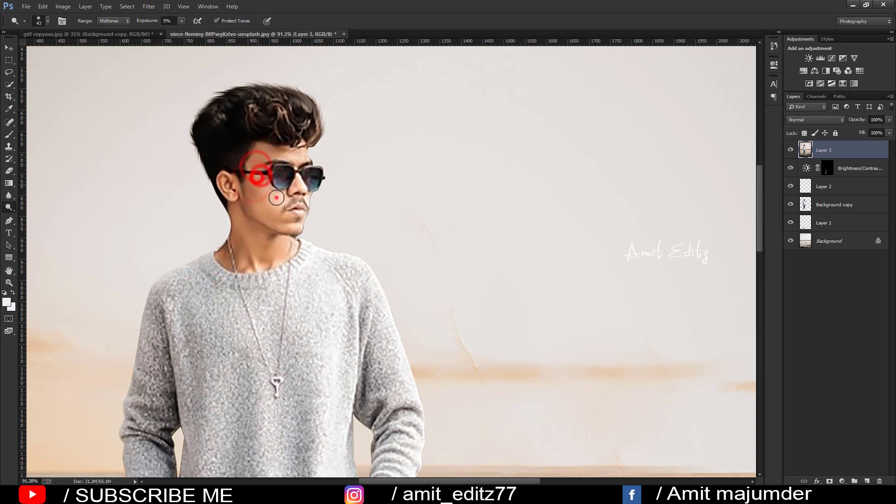
scroll(260, 187, down, 2)
mouse_move(234, 157)
mouse_down()
mouse_move(227, 139)
mouse_move(239, 171)
mouse_up()
scroll(267, 232, down, 1)
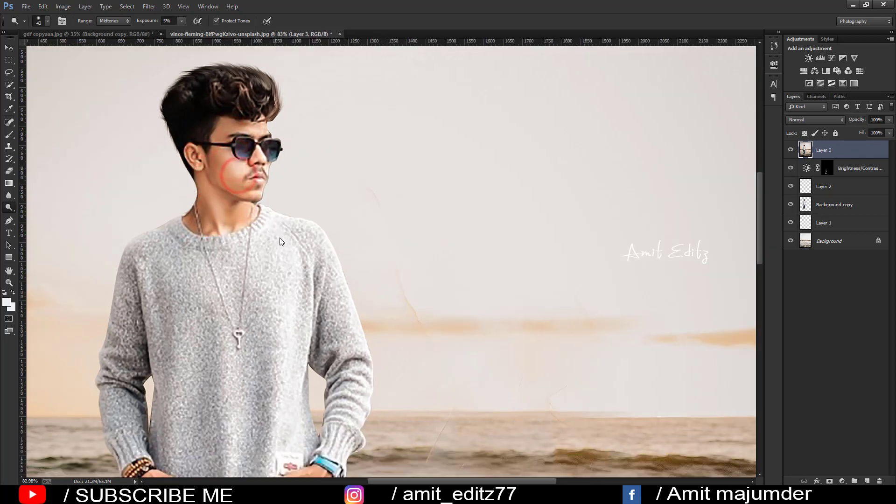
key(bracketright)
key(bracketright)
key(bracketright)
Dodge the sweater's sleeves, front, chest and belly to lift their highlights.
mouse_move(370, 421)
mouse_down()
mouse_move(342, 352)
mouse_move(276, 360)
mouse_up()
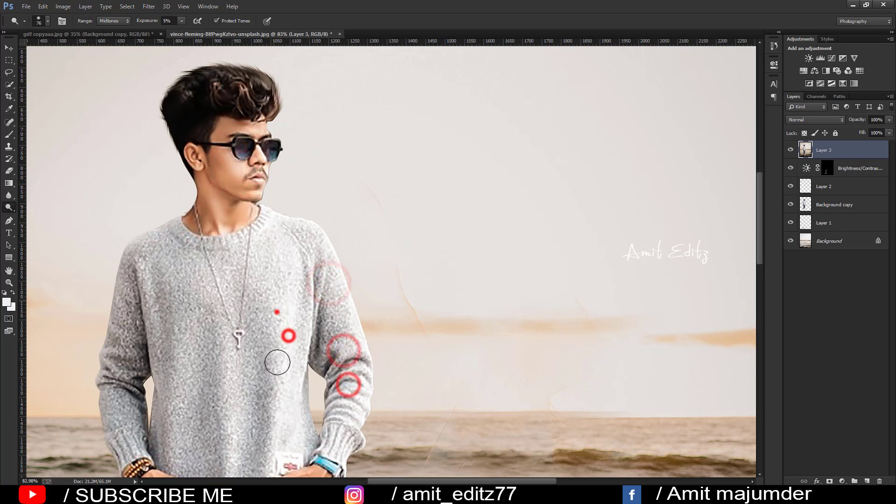
scroll(276, 310, down, 1)
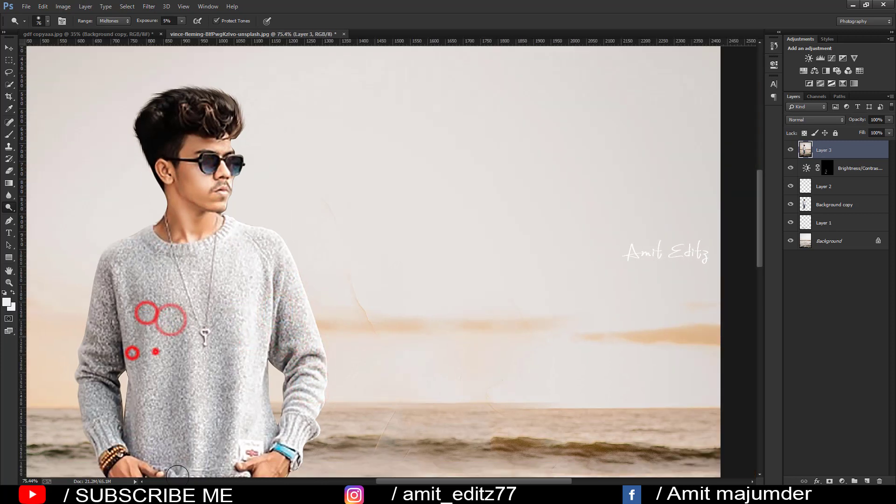
drag(150, 351, 206, 366)
drag(210, 415, 233, 373)
mouse_move(98, 397)
mouse_down()
mouse_move(101, 313)
mouse_move(107, 373)
mouse_up()
scroll(206, 374, down, 6)
scroll(194, 357, down, 3)
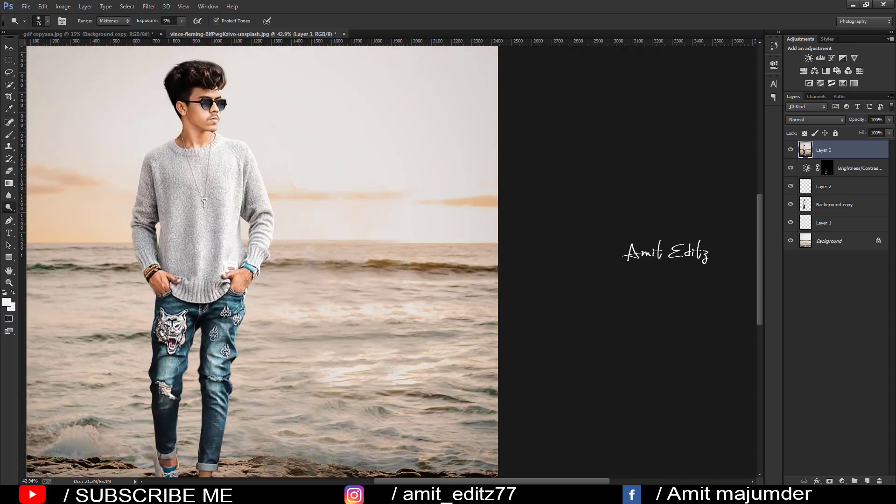
Dodge the wolf patch, knee, hand, sweater front and the leg down to the shoe.
drag(163, 397, 173, 370)
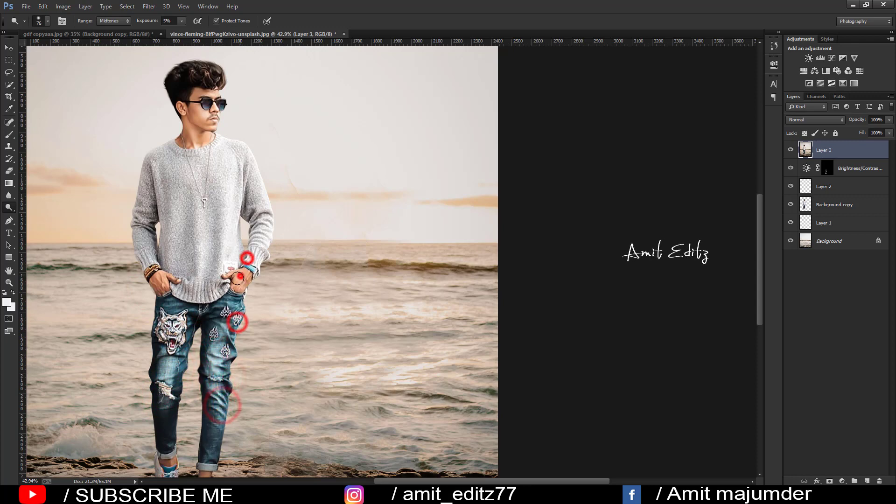
mouse_move(219, 387)
mouse_down()
mouse_move(243, 275)
mouse_move(166, 284)
mouse_up()
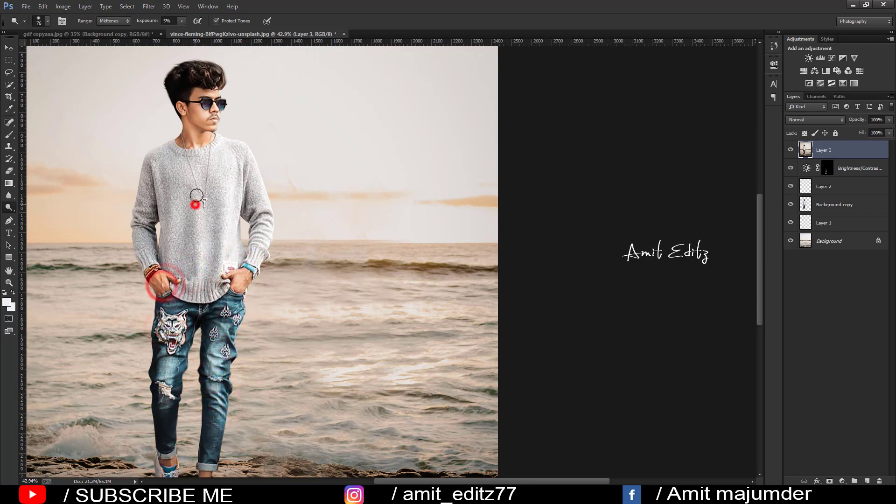
drag(195, 187, 199, 235)
scroll(172, 325, down, 1)
scroll(173, 325, down, 1)
click(171, 320)
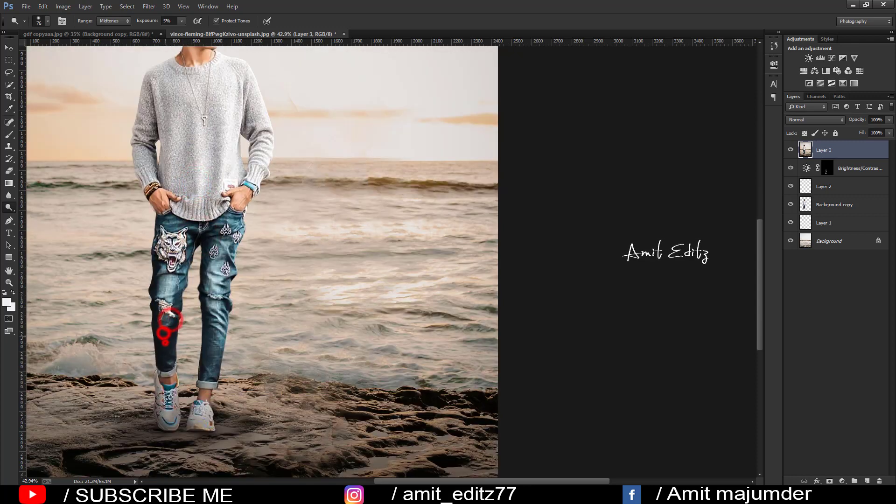
mouse_move(168, 317)
mouse_down()
mouse_move(164, 366)
mouse_move(201, 411)
mouse_up()
scroll(259, 320, down, 2)
scroll(404, 220, up, 2)
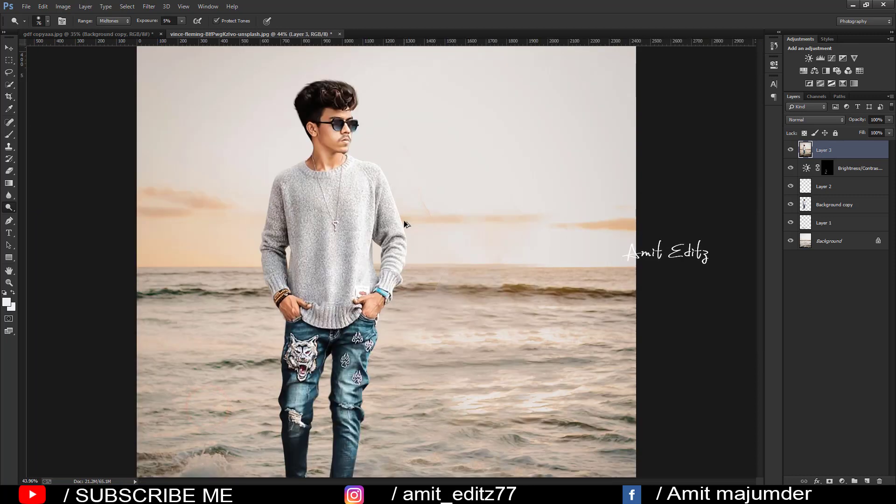
scroll(404, 220, down, 3)
scroll(404, 222, down, 2)
scroll(404, 225, up, 2)
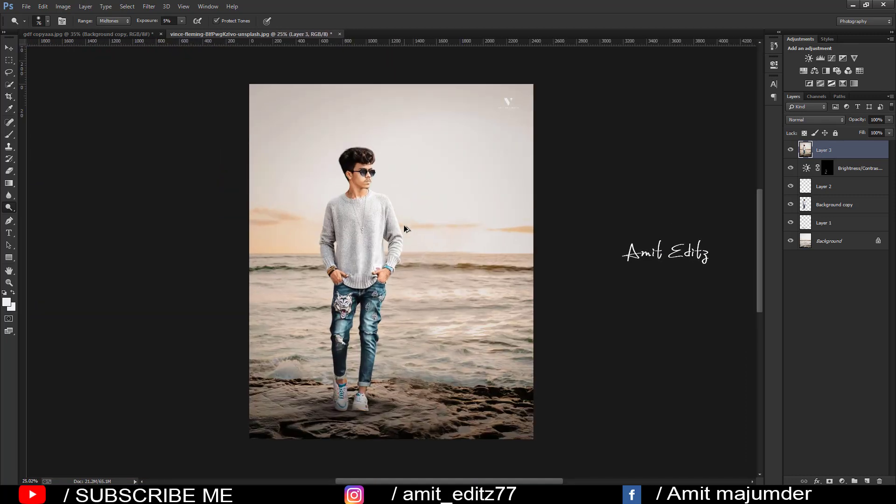
scroll(405, 225, up, 1)
scroll(350, 163, up, 2)
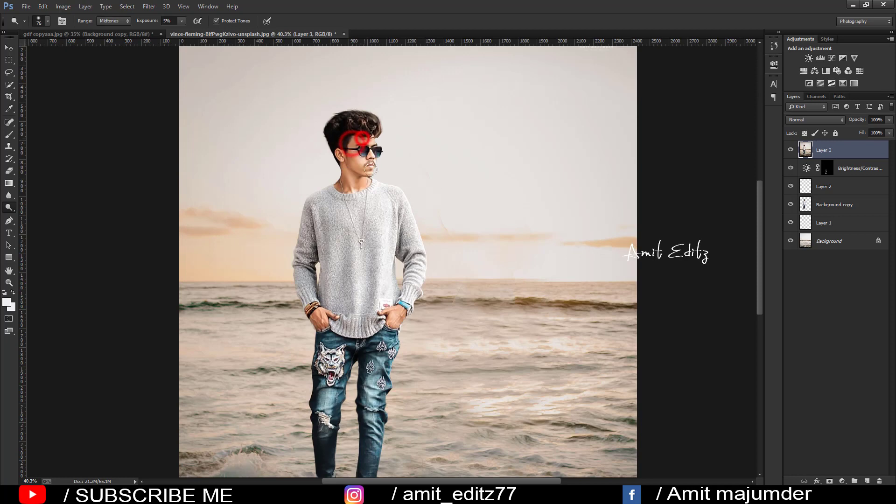
scroll(360, 186, down, 3)
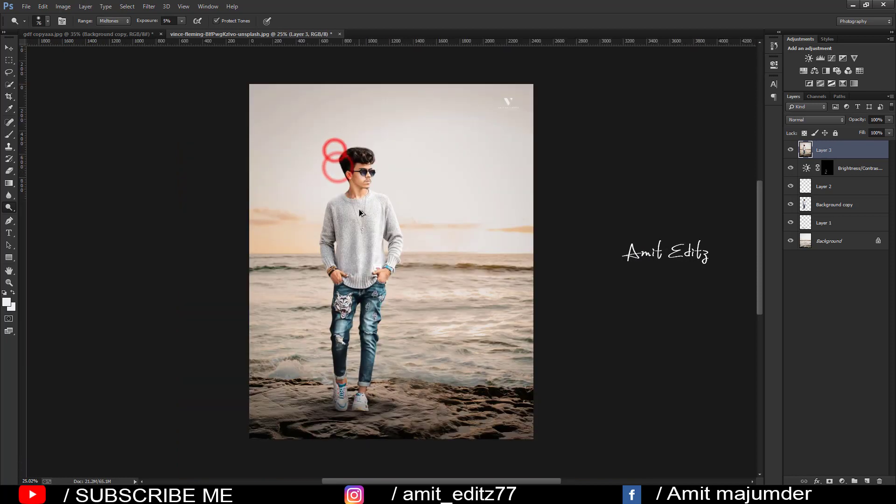
scroll(359, 209, down, 1)
scroll(359, 209, up, 1)
scroll(382, 239, down, 1)
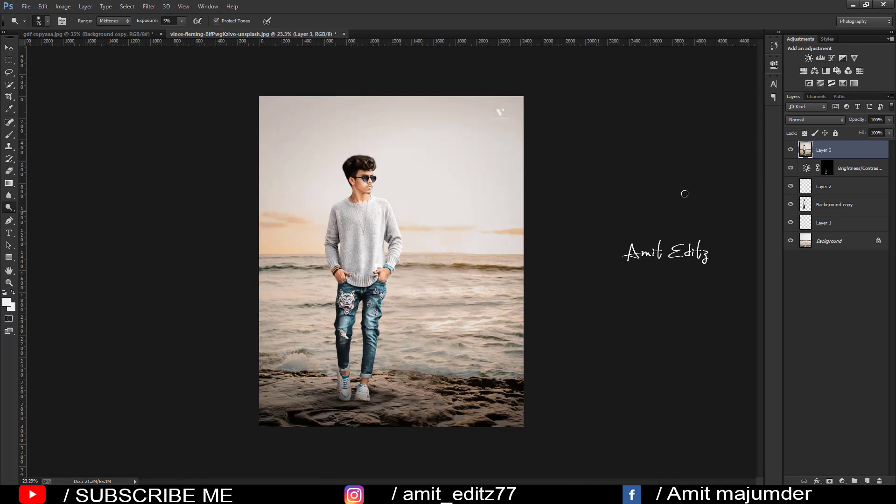
scroll(421, 234, up, 1)
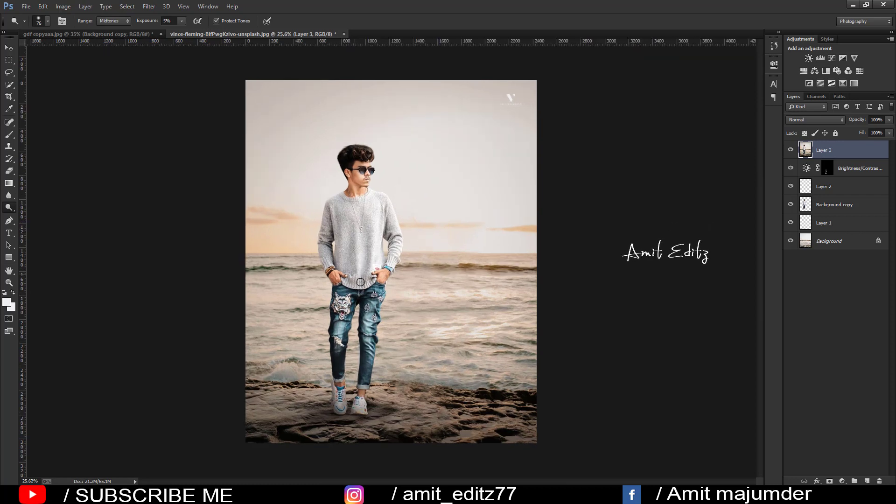
click(8, 49)
scroll(335, 237, up, 2)
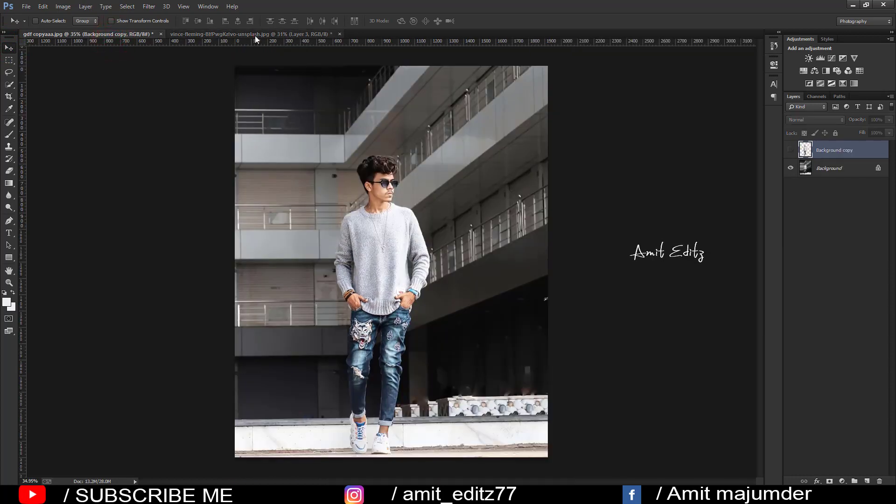
click(254, 35)
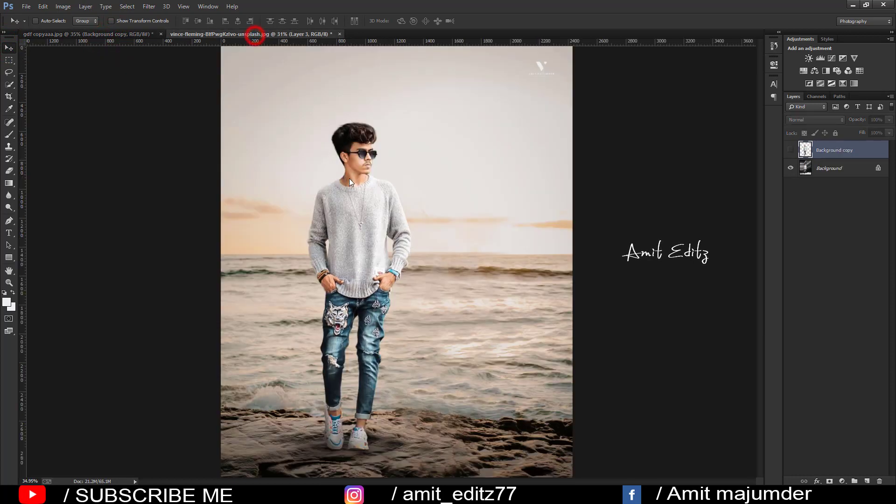
scroll(350, 180, down, 2)
scroll(351, 181, up, 2)
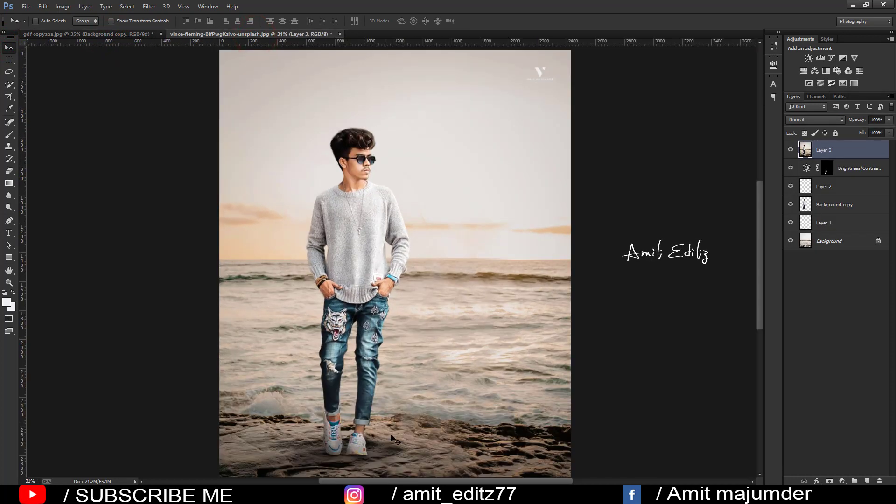